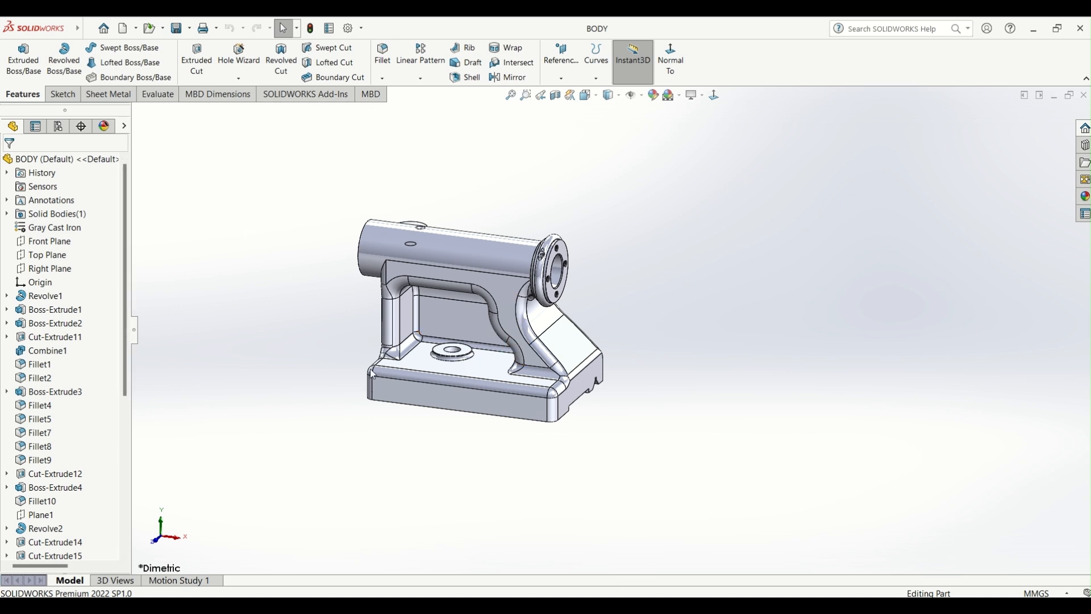
Make a new assembly from the open BODY part and place BODY as its first component.
mouse_move(34, 27)
click(110, 29)
mouse_move(89, 29)
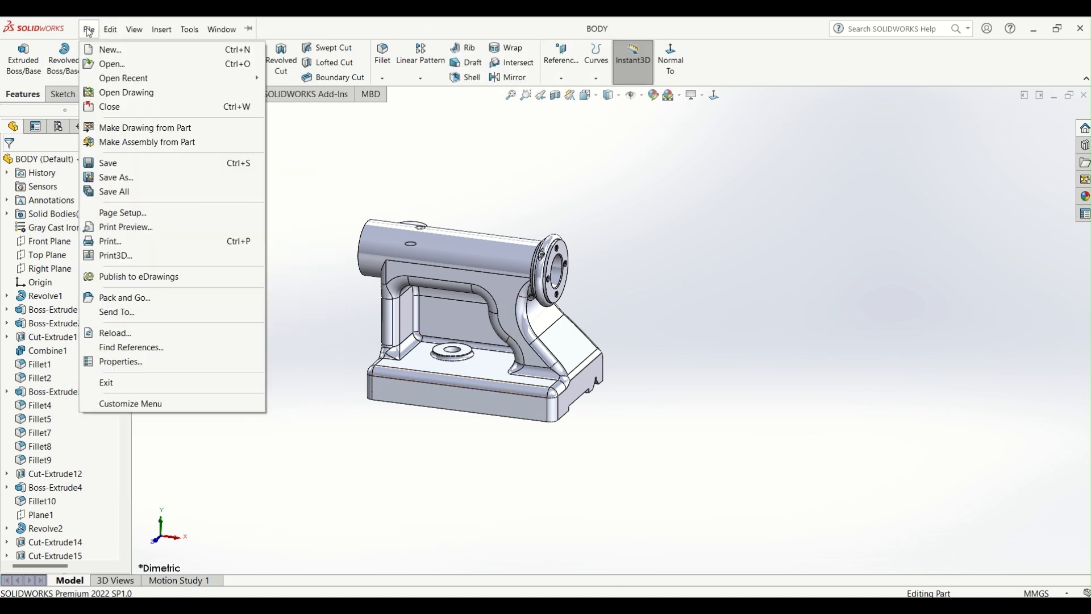
click(129, 143)
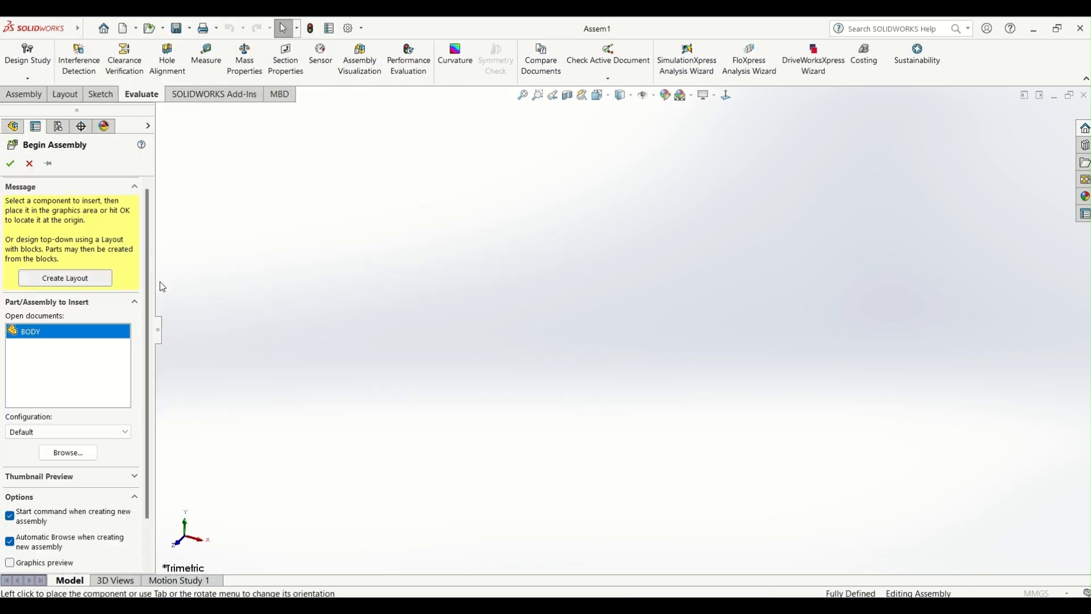
click(519, 382)
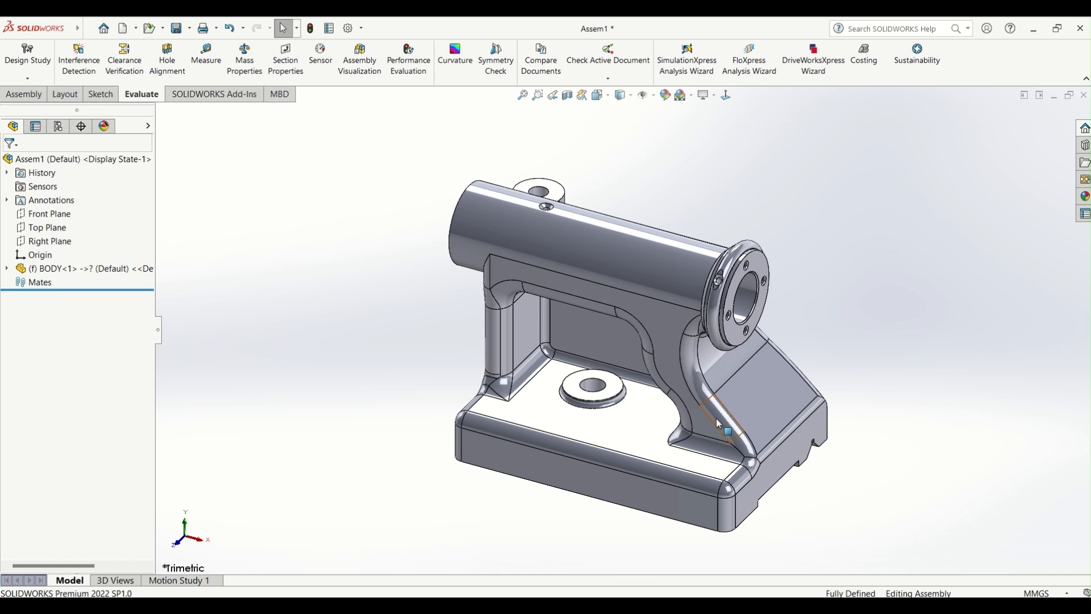
Float the fixed BODY component so that it can be mated.
scroll(716, 419, up, 2)
scroll(722, 411, down, 2)
scroll(716, 397, up, 2)
scroll(710, 401, down, 2)
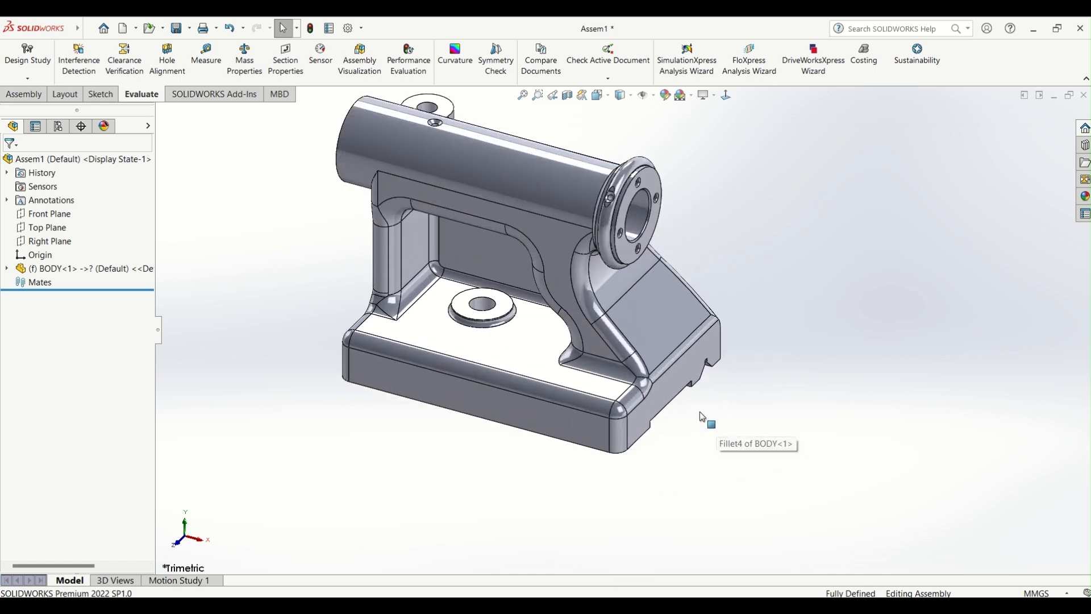
right_click(54, 273)
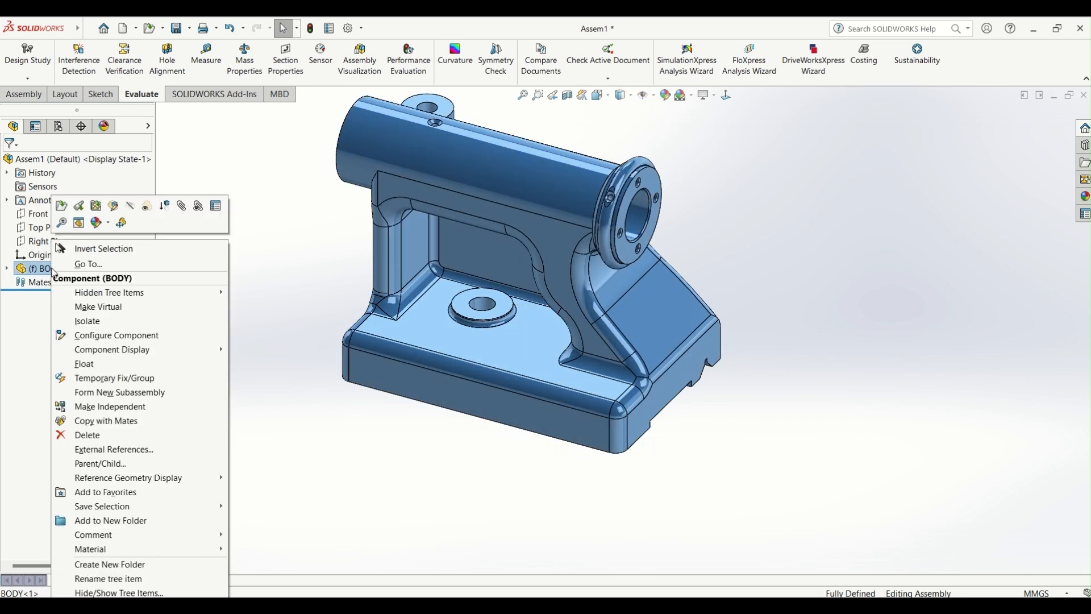
click(83, 363)
Add a coincident mate between the assembly origin and the BODY component's origin.
click(6, 268)
scroll(66, 281, up, 1)
scroll(66, 282, up, 2)
click(44, 257)
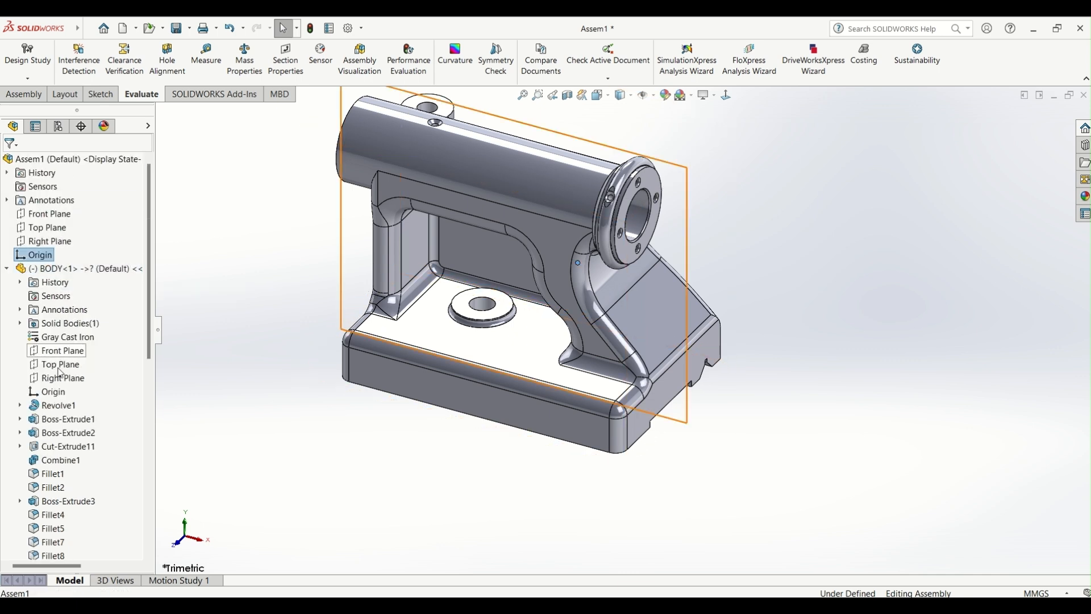
click(56, 404)
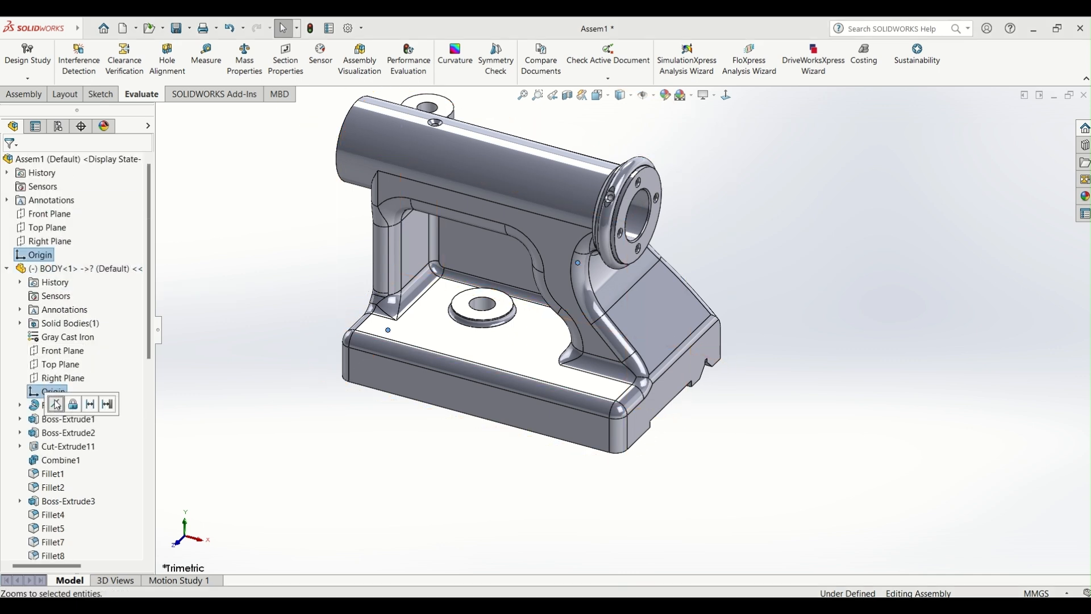
scroll(831, 259, up, 2)
scroll(833, 264, down, 1)
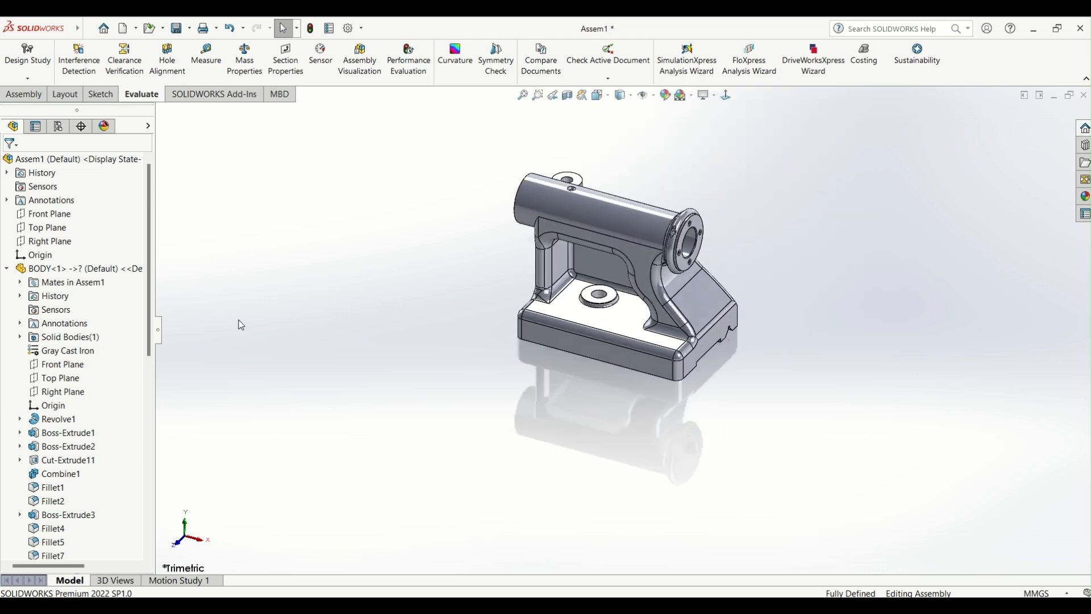
Fix the BODY component in place in the assembly.
click(8, 268)
right_click(47, 270)
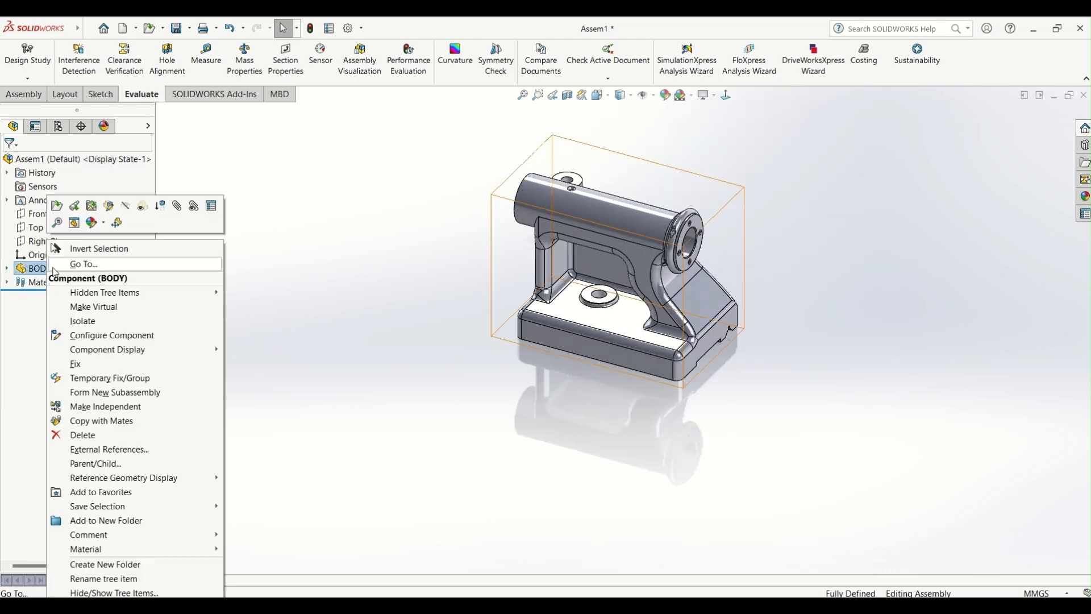
click(95, 364)
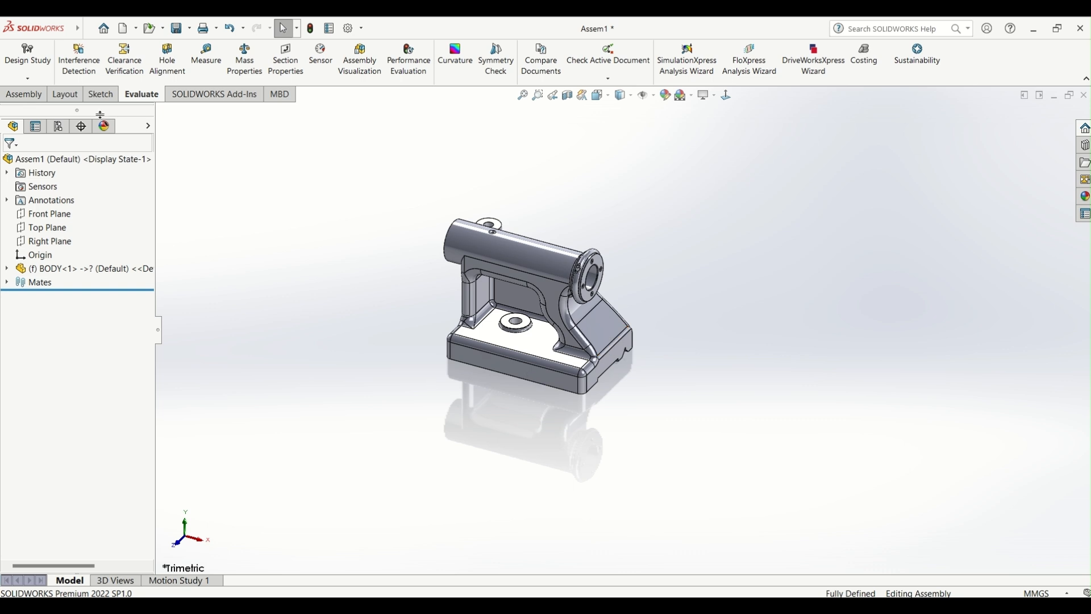
Insert the SPINDEL BEARING part from the lathe-tailstock folder and place it beside the flanged end of the body.
click(4, 96)
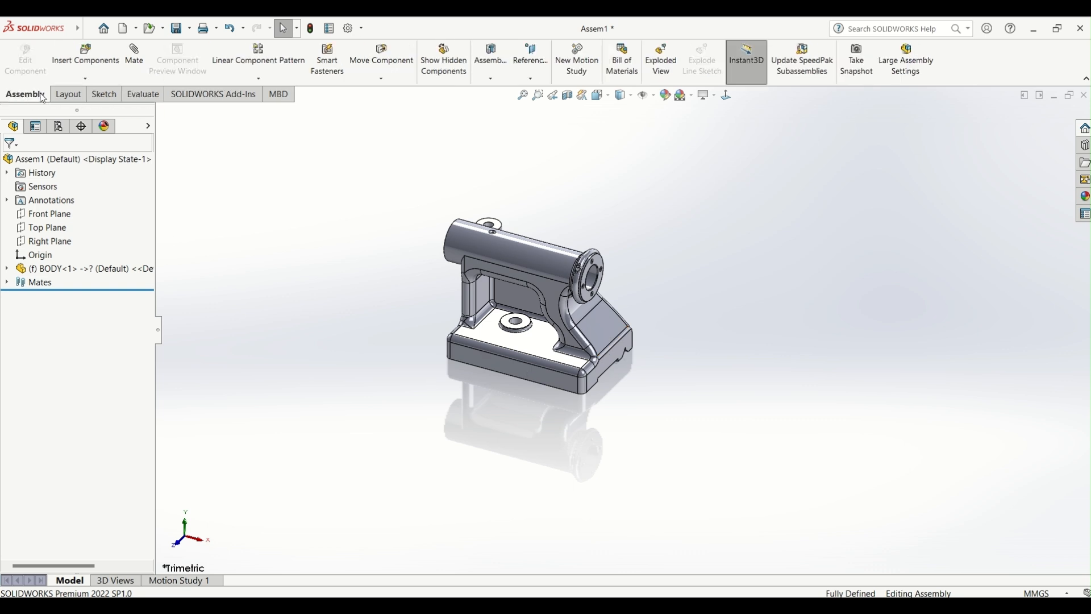
click(89, 57)
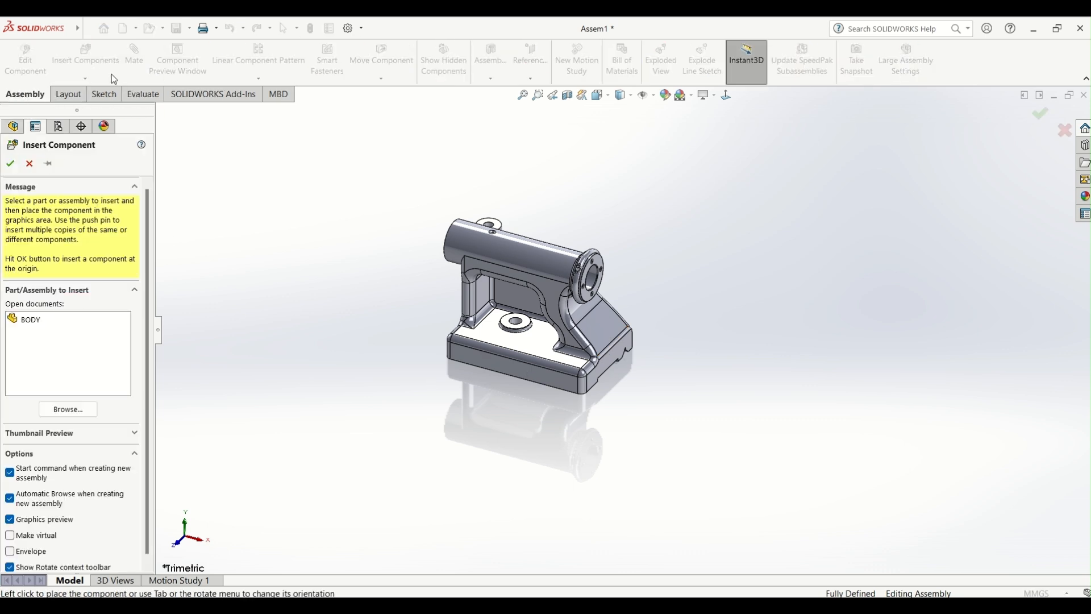
click(68, 409)
scroll(443, 316, down, 2)
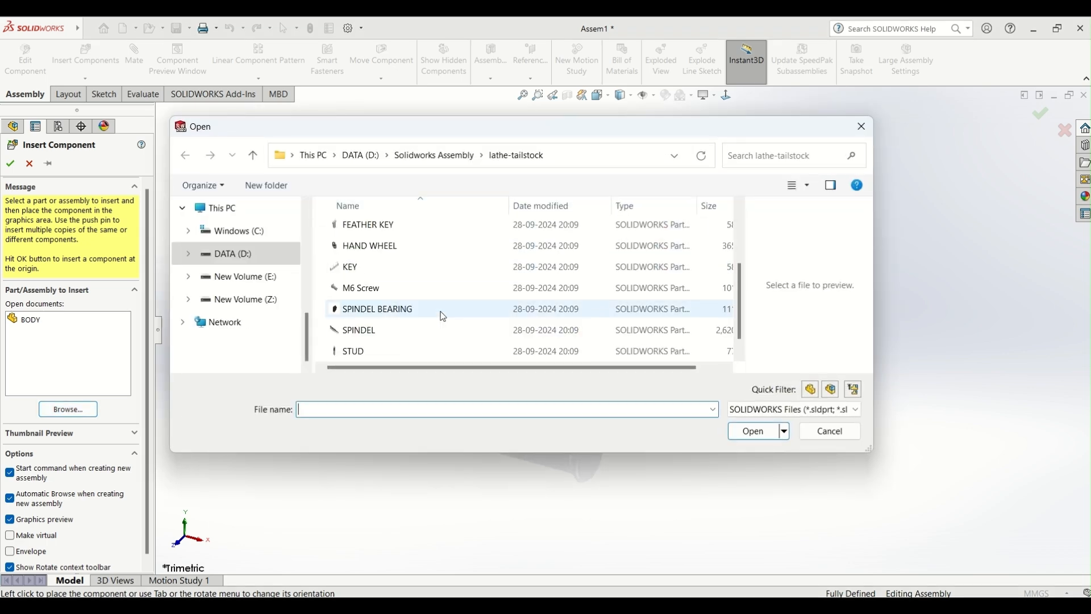
click(443, 310)
click(754, 433)
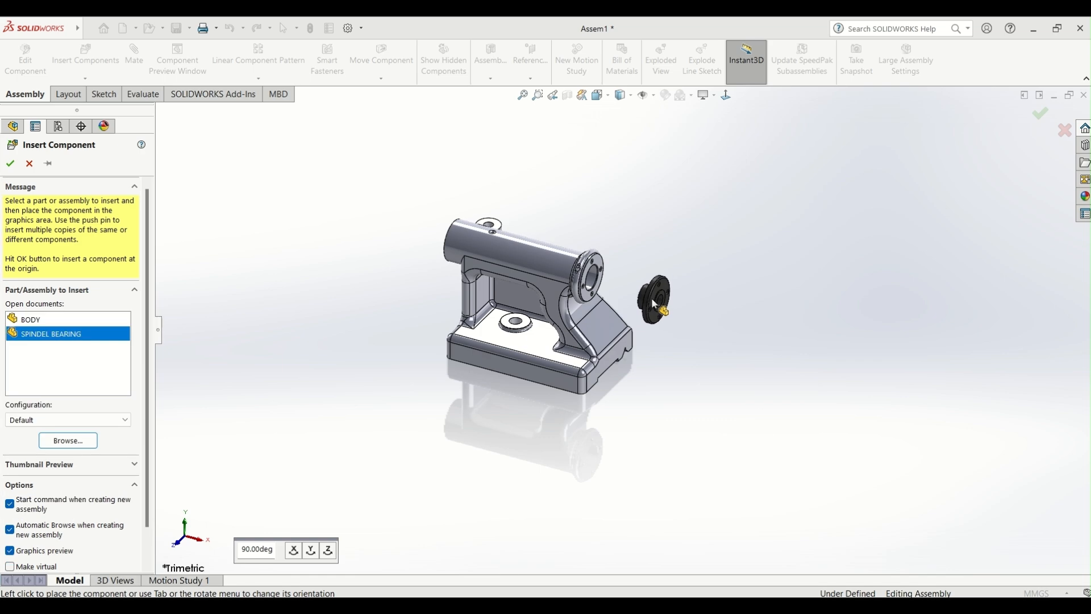
click(654, 305)
Add a concentric mate between the bearing's 18 mm bore and the bore in the body's flanged end.
scroll(656, 304, down, 5)
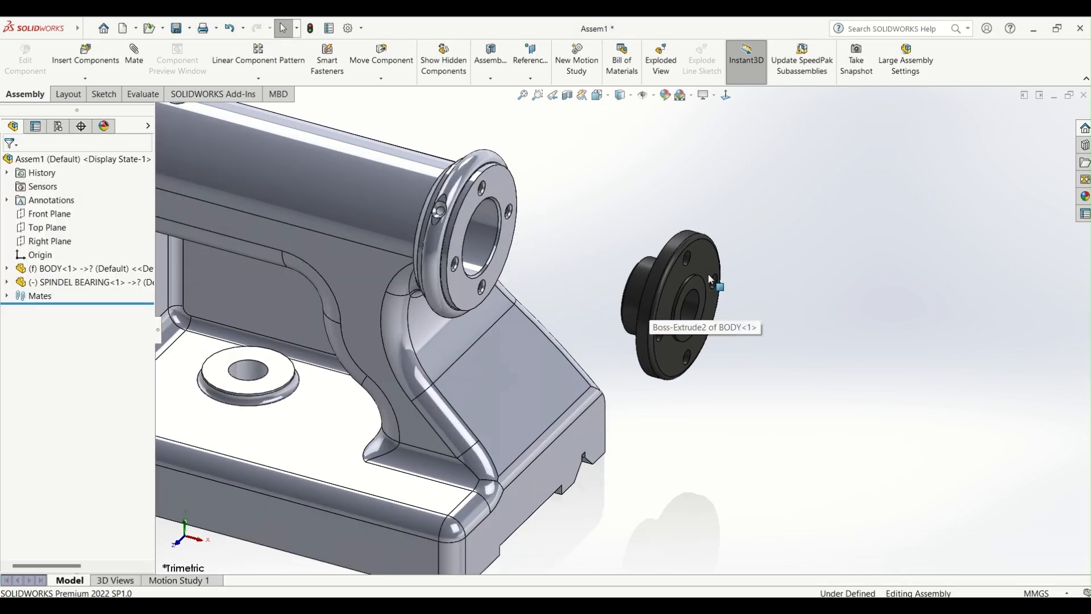
scroll(710, 280, down, 2)
click(671, 330)
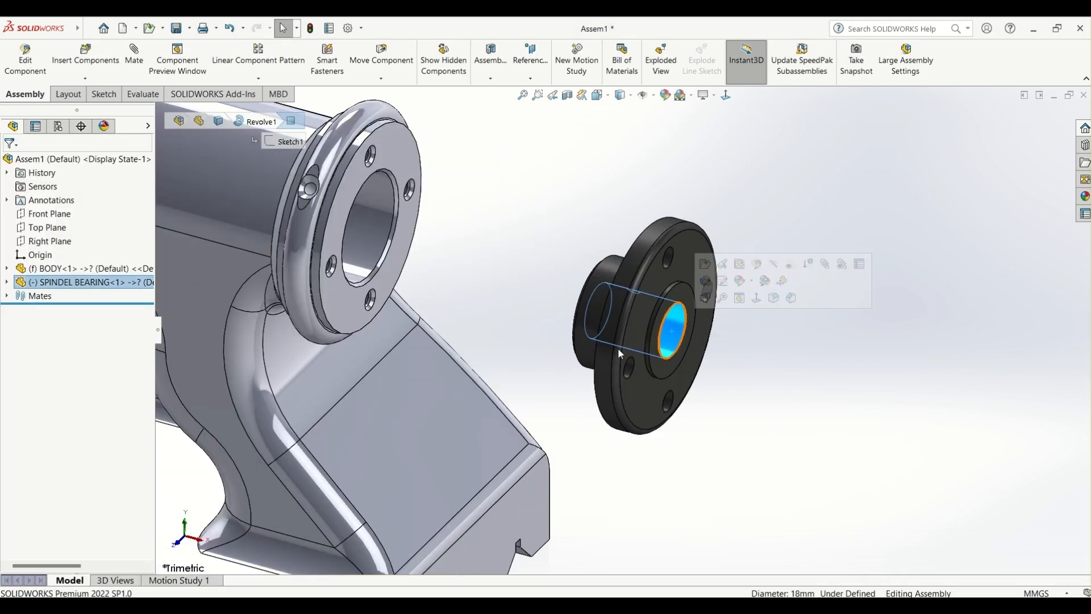
ctrl+click(376, 234)
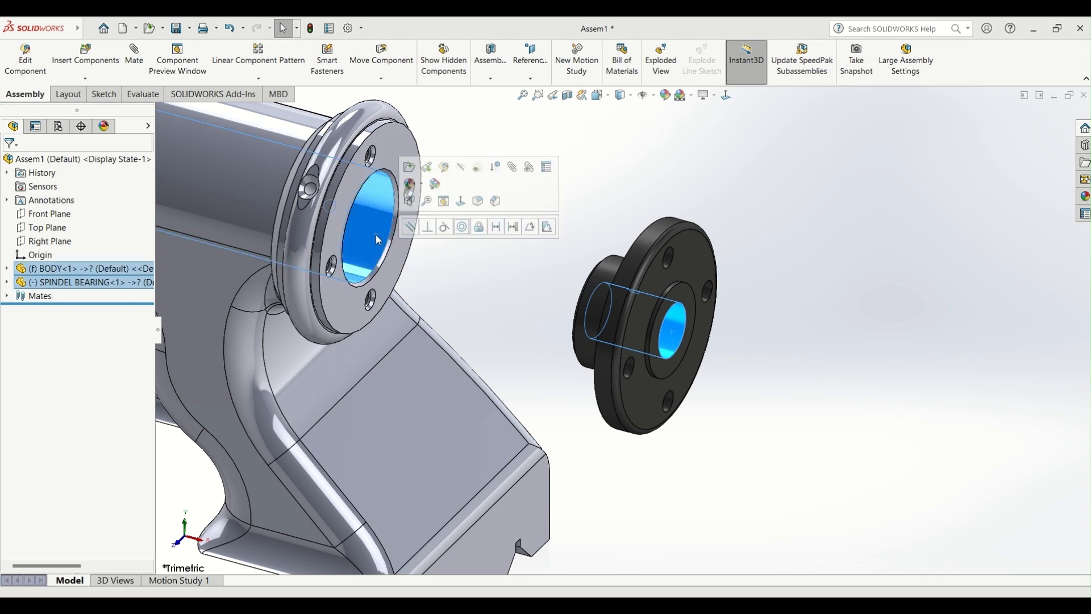
click(465, 230)
Mate the bearing flange's uppermost bolt hole concentric with the axis of the matching hole in the body's end face.
scroll(519, 195, down, 3)
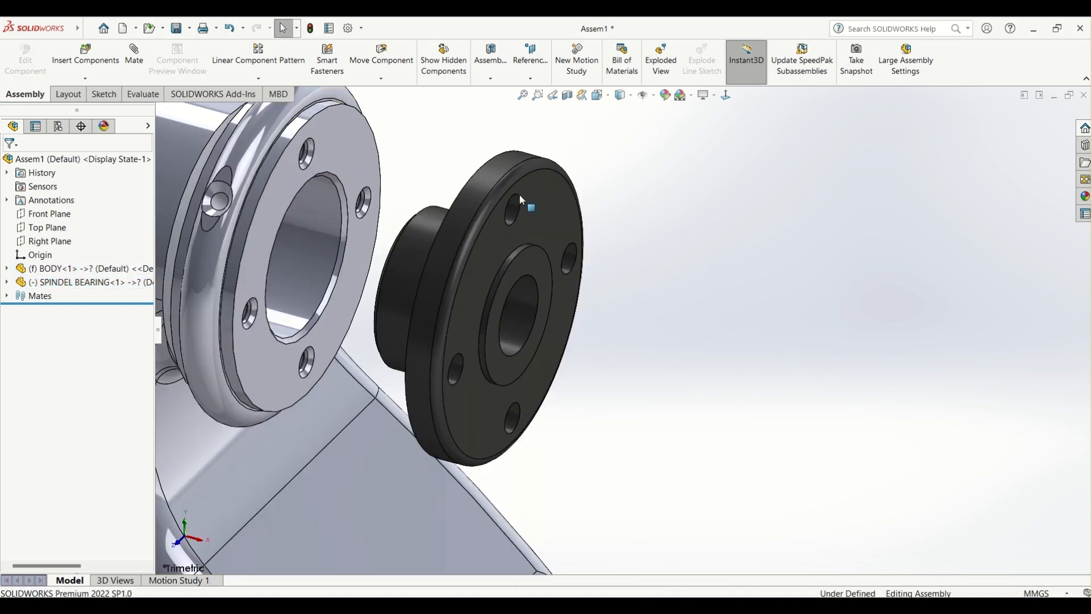
click(515, 212)
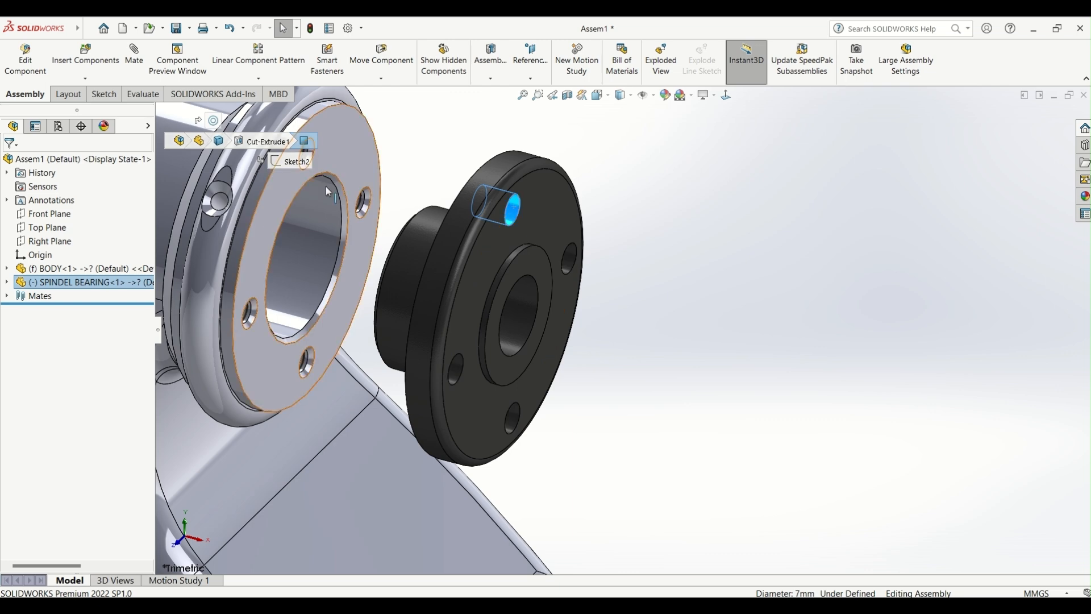
scroll(460, 278, up, 3)
scroll(460, 278, down, 6)
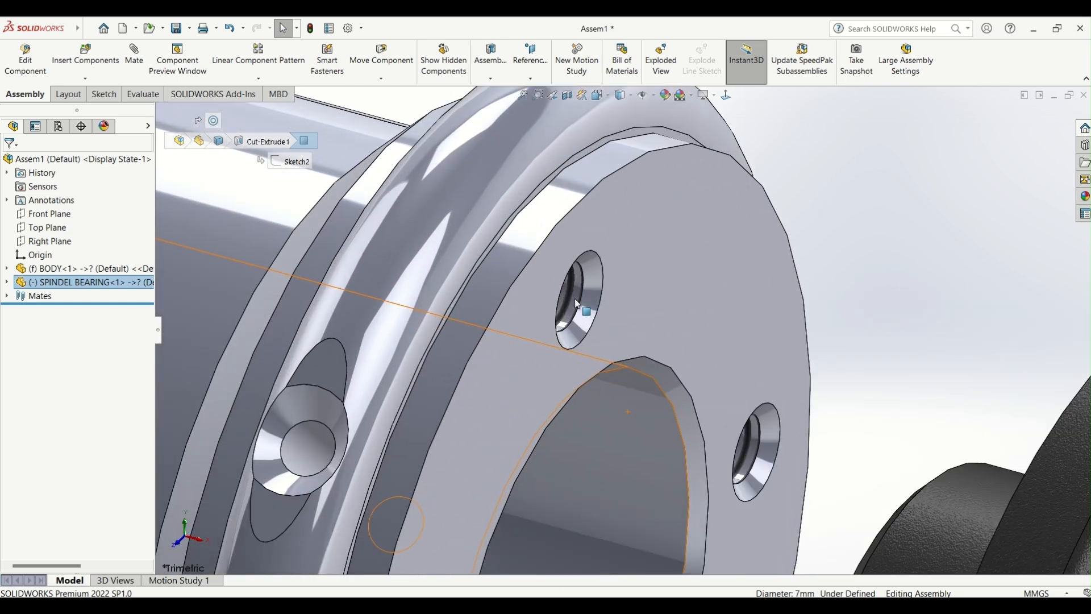
ctrl+click(577, 306)
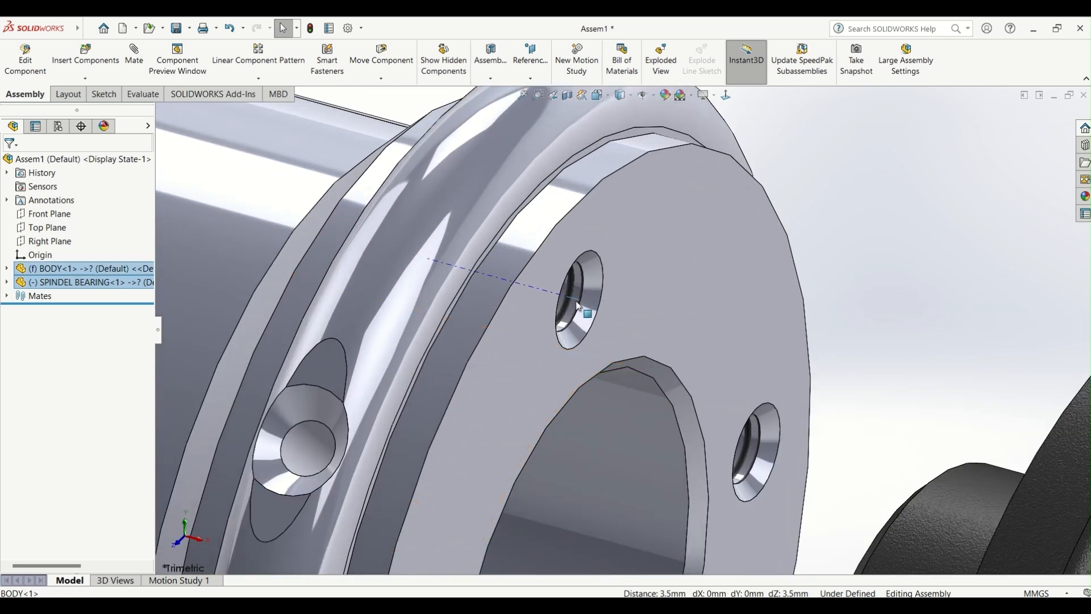
click(679, 296)
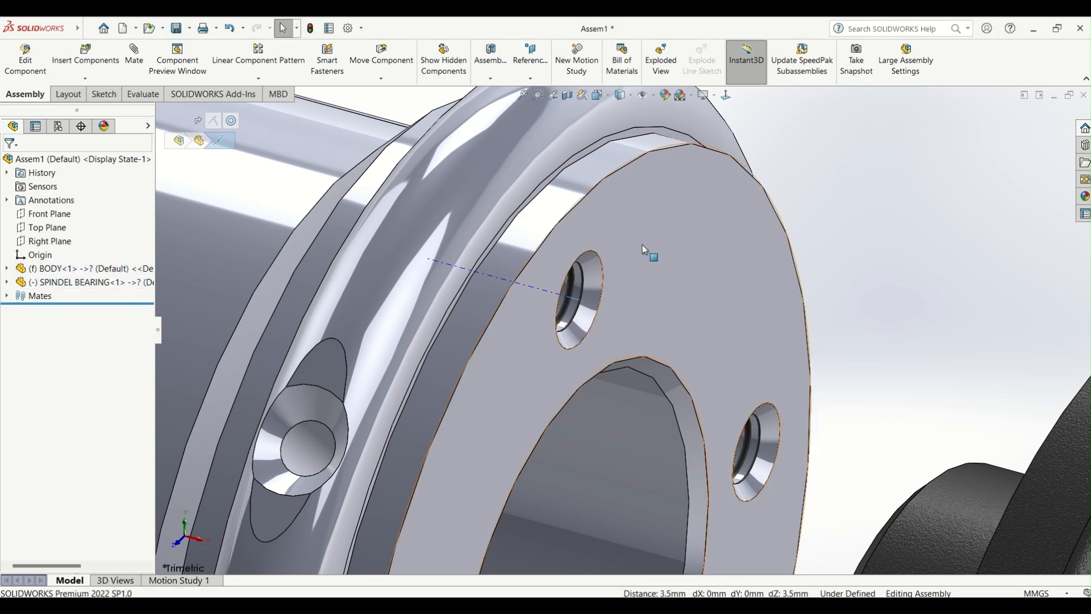
Add a coincident mate between the body's annular end face and the back face of the bearing flange.
scroll(676, 271, up, 8)
scroll(674, 308, down, 3)
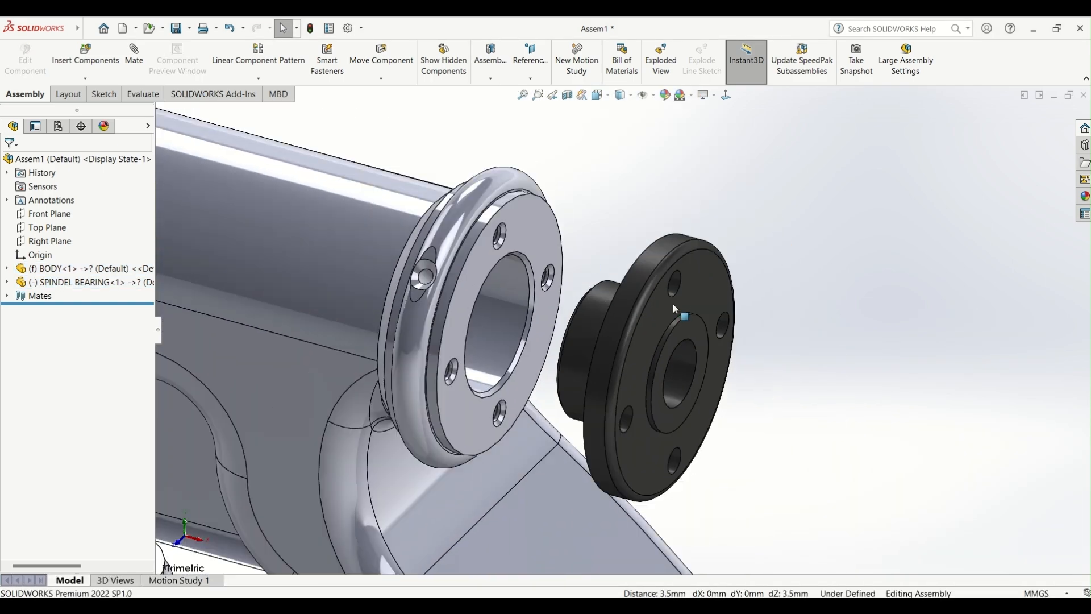
click(514, 229)
scroll(584, 269, up, 2)
middle_drag(585, 269, 724, 323)
scroll(725, 324, down, 1)
ctrl+click(714, 321)
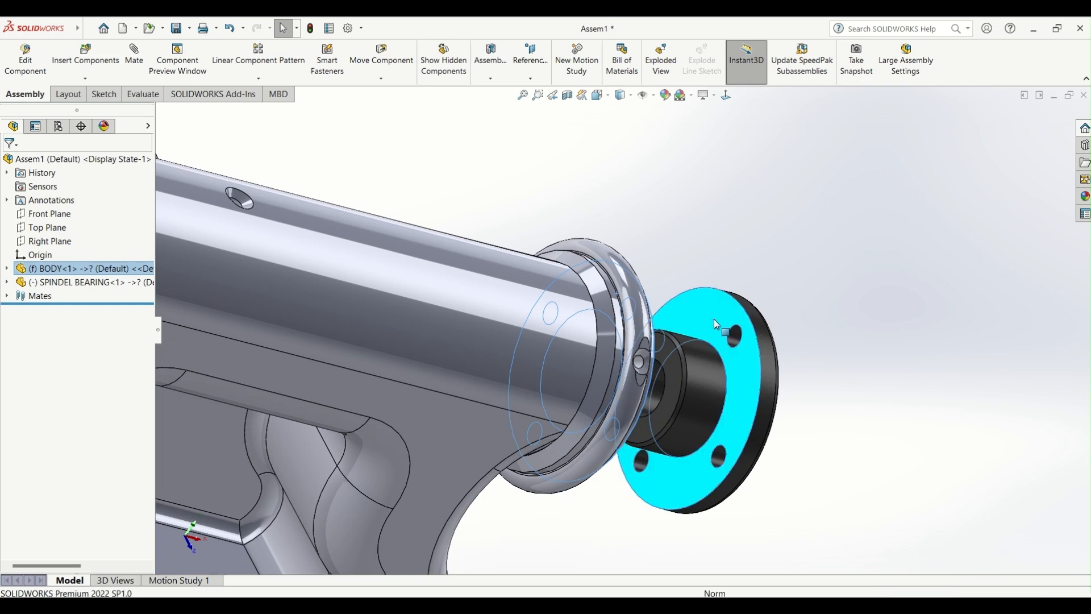
click(758, 310)
click(640, 247)
Examine how the bearing sits on the body from several viewing angles.
scroll(641, 249, up, 5)
middle_drag(640, 250, 576, 305)
scroll(616, 367, up, 2)
scroll(616, 367, down, 2)
scroll(611, 366, up, 2)
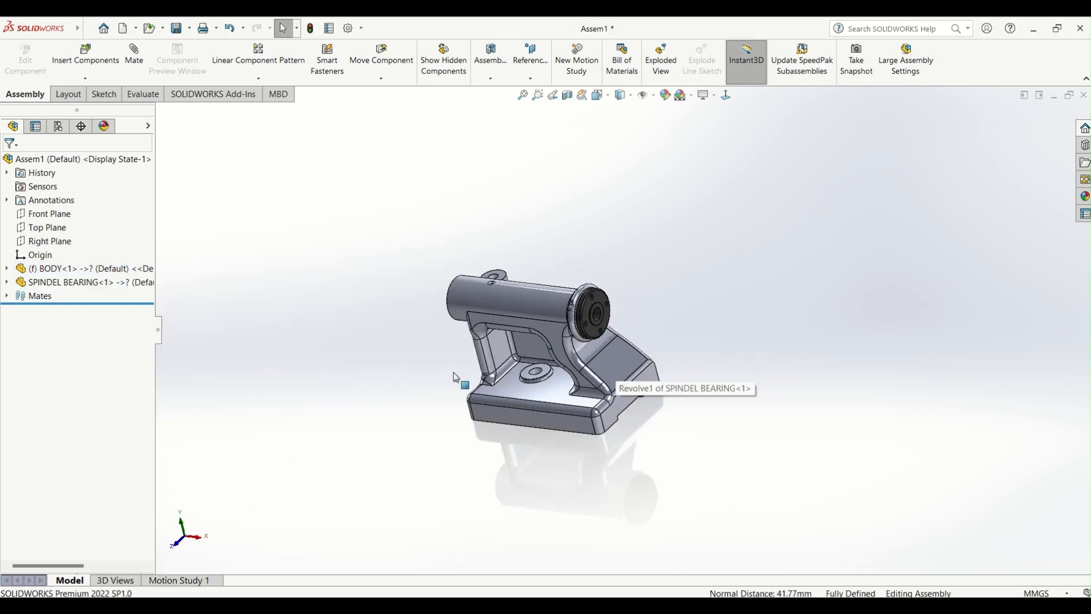
scroll(685, 385, down, 3)
middle_drag(681, 377, 694, 363)
scroll(576, 298, up, 1)
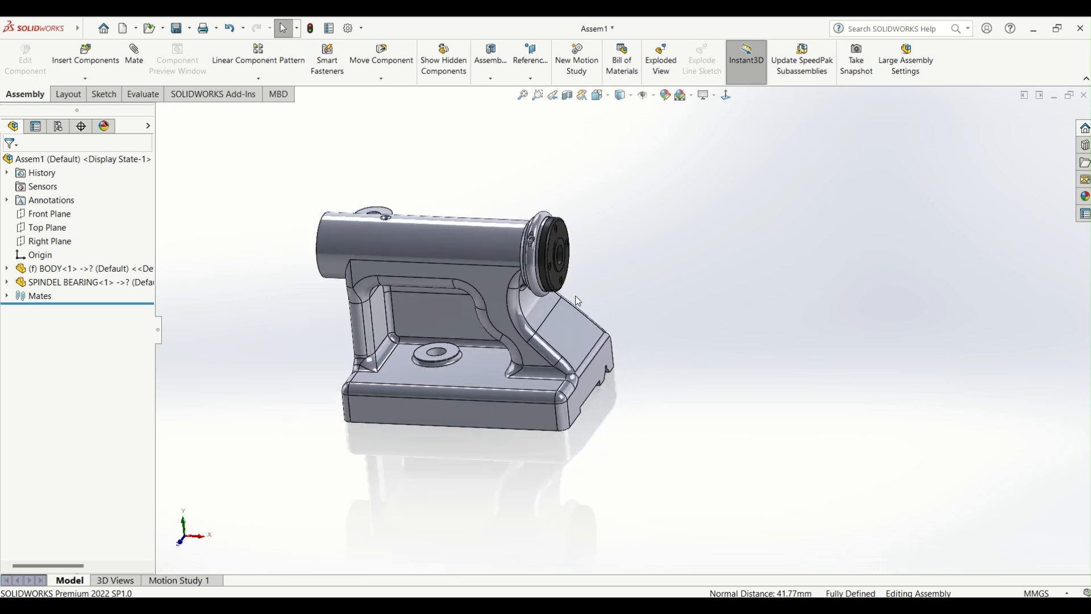
Insert the M6 Screw part from the lathe-tailstock folder and place it beside the spindle bearing.
click(86, 54)
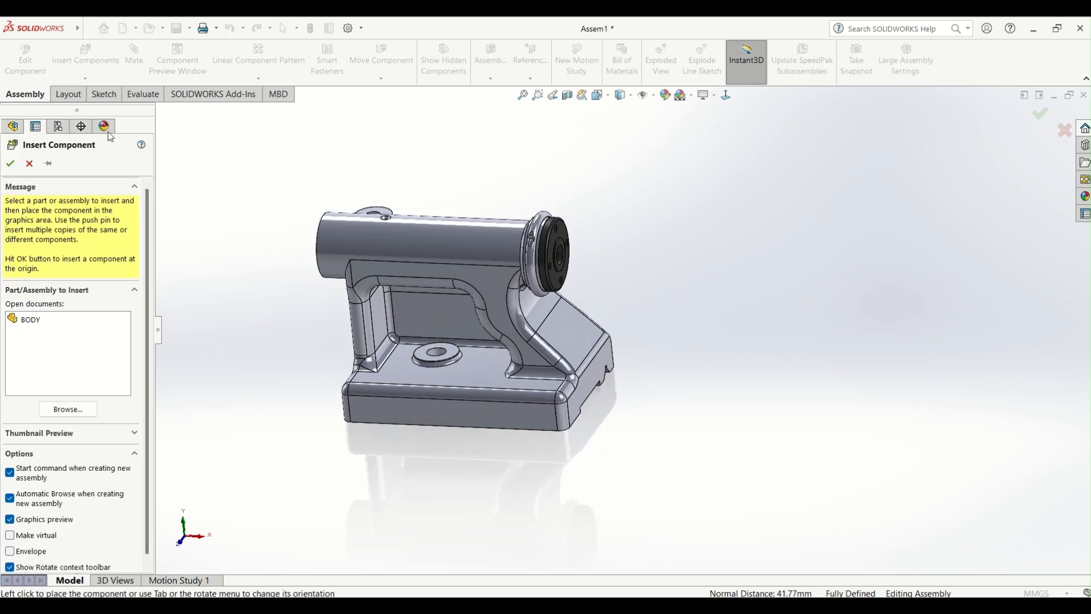
click(79, 416)
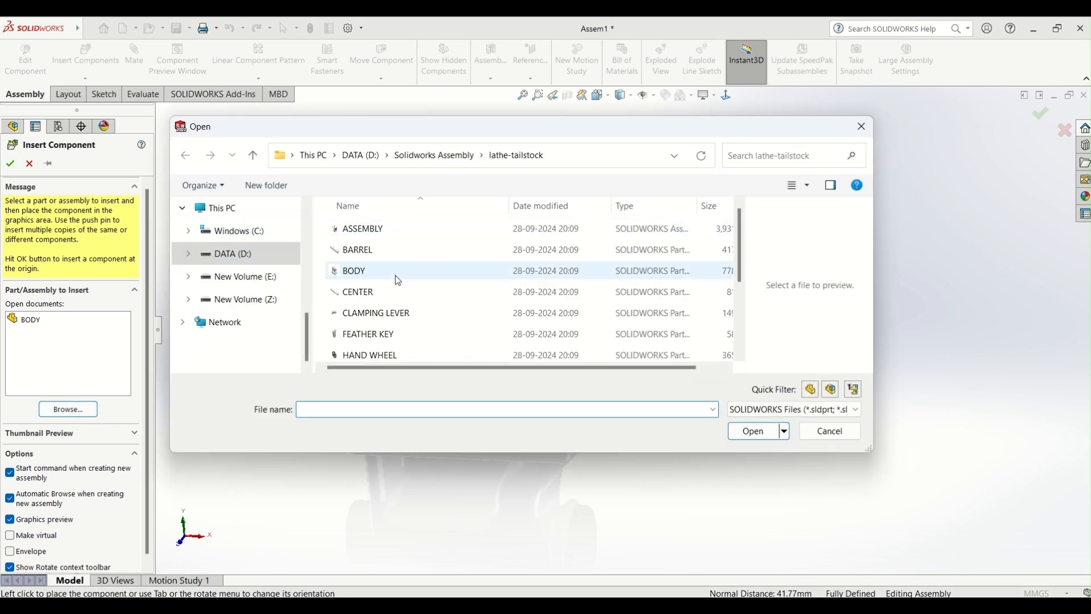
scroll(400, 332, down, 1)
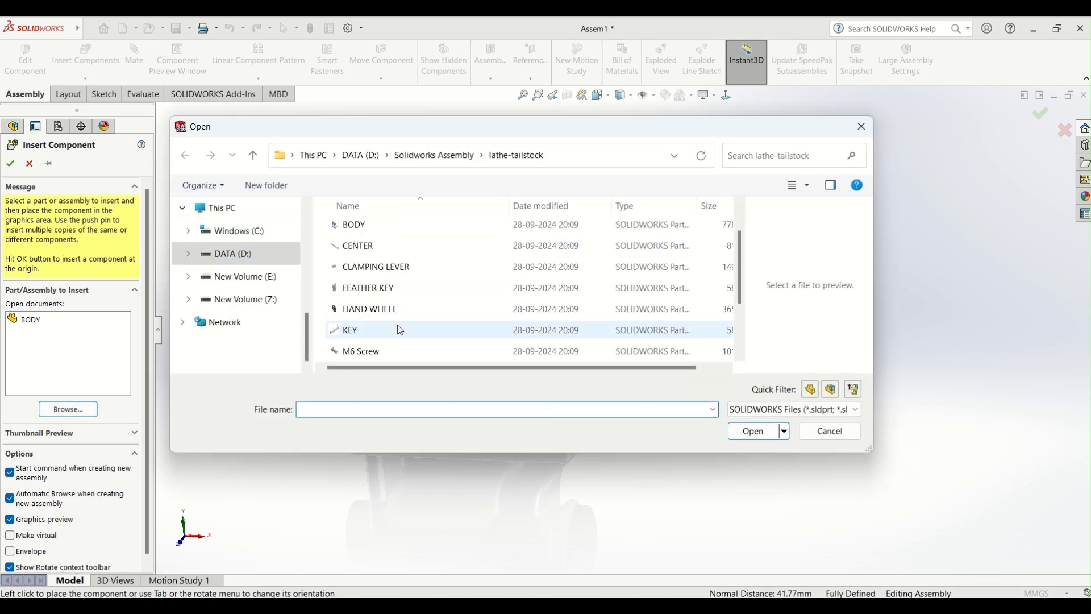
click(384, 353)
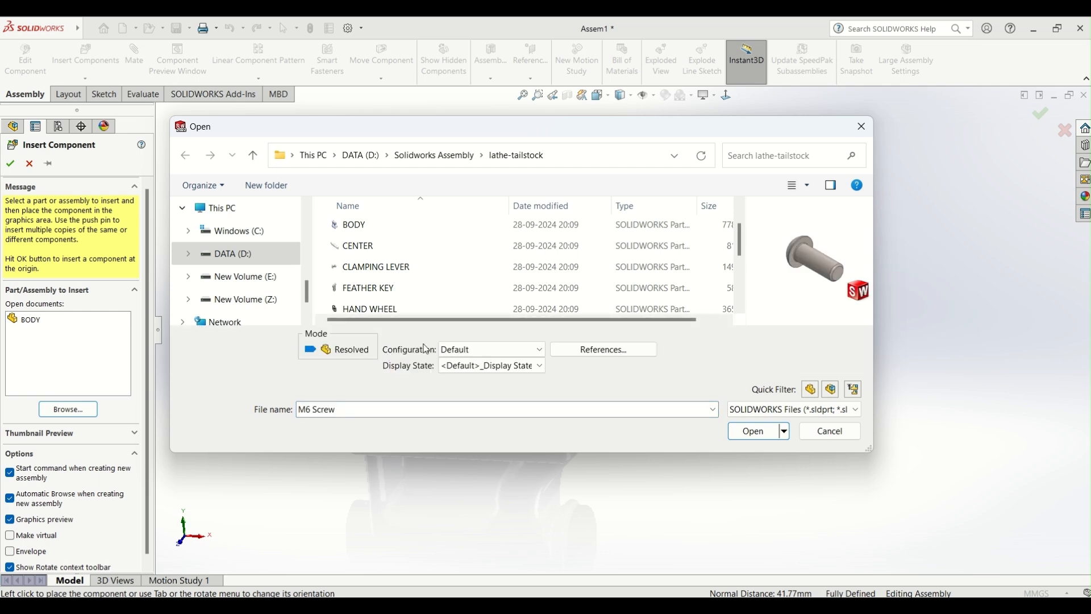
click(754, 431)
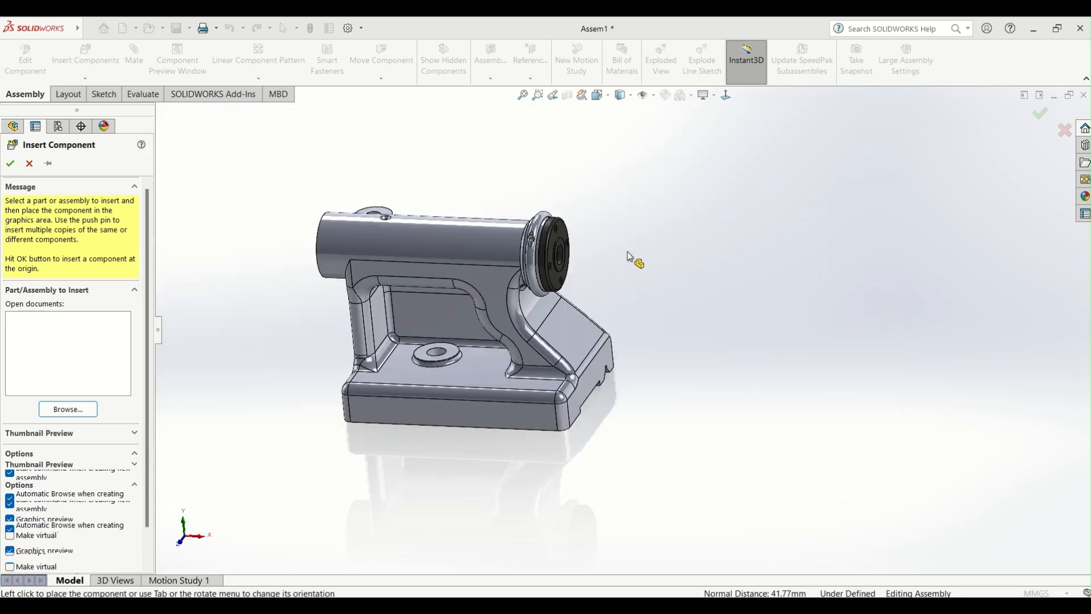
scroll(611, 252, down, 5)
click(662, 249)
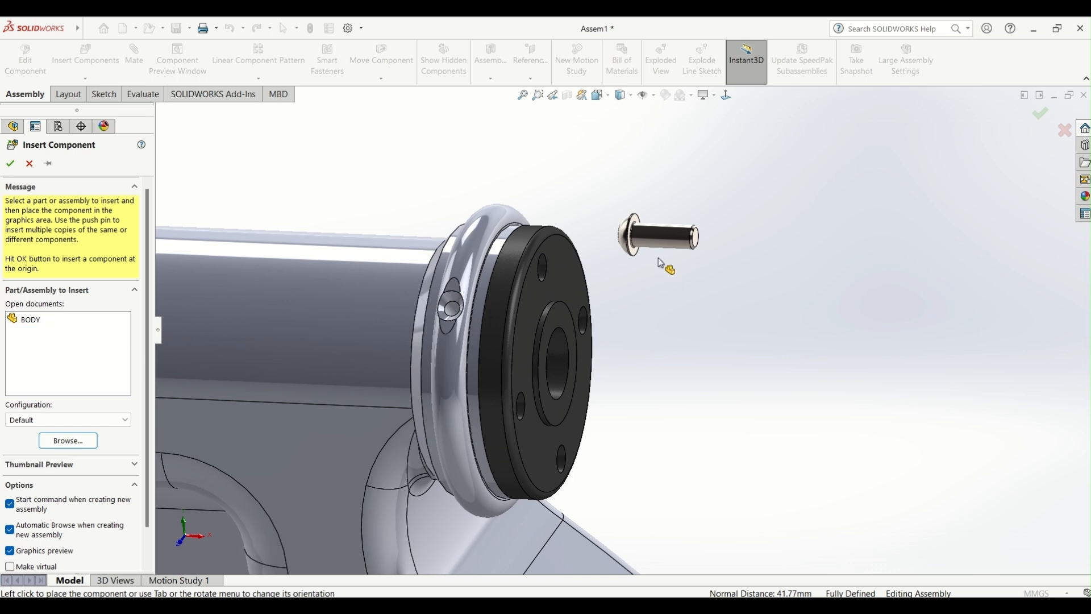
Rotate the M6 screw with the movement triad so its shank points towards the bearing flange.
right_click(661, 244)
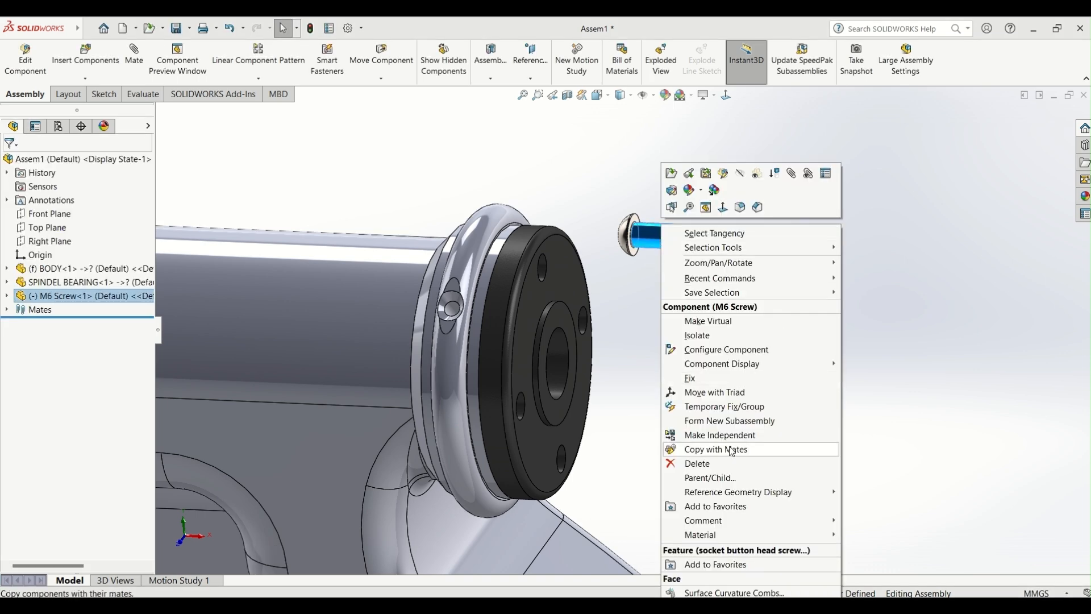
click(718, 392)
drag(675, 264, 691, 165)
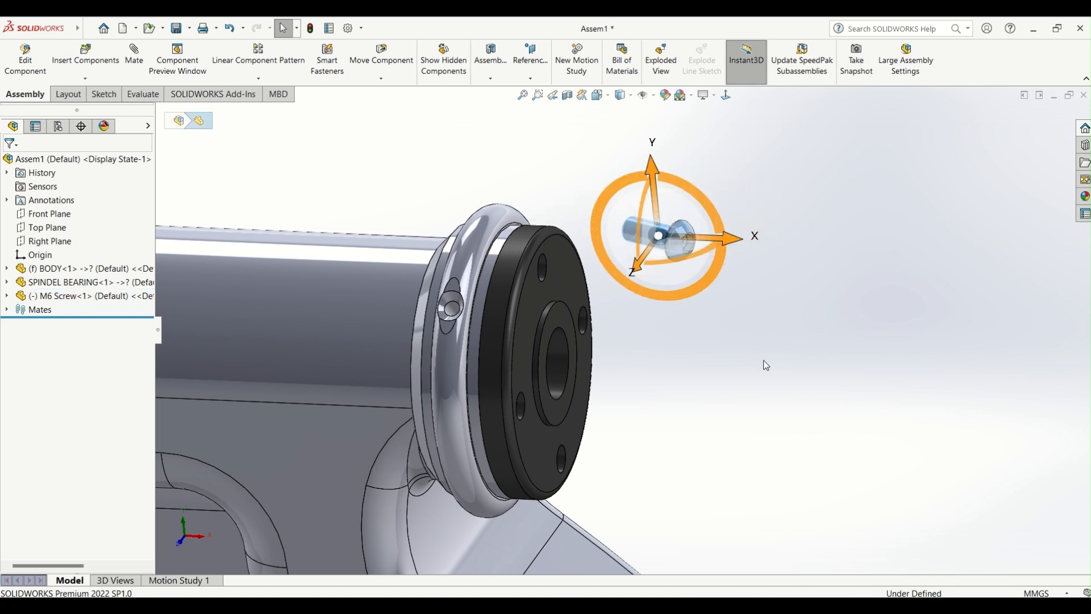
click(766, 365)
Add a concentric mate between the M6 screw's shank and the upper screw hole in the bearing flange.
scroll(681, 269, down, 3)
click(595, 220)
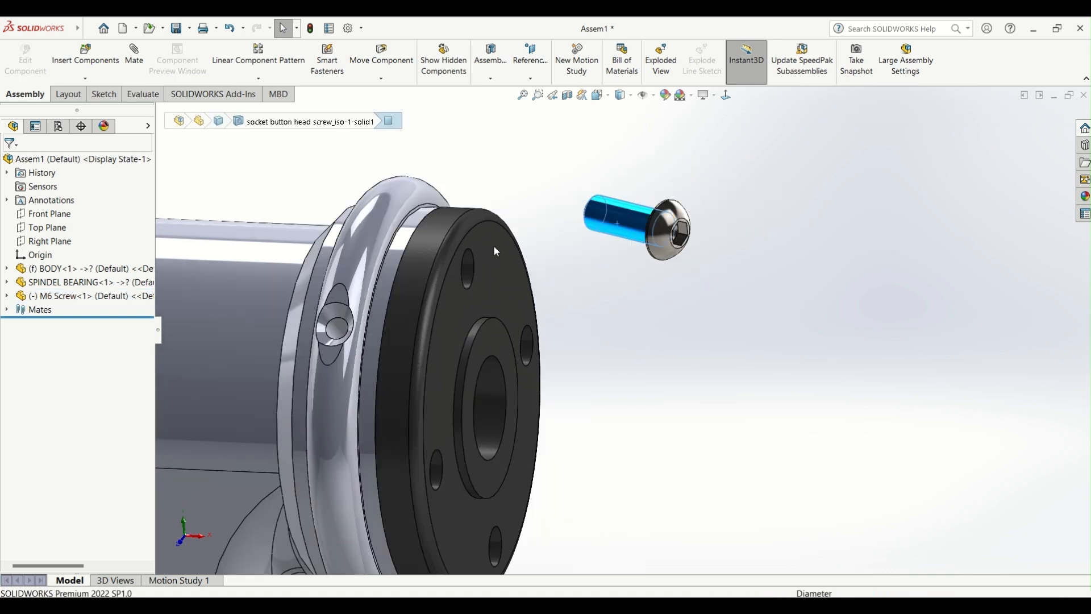
ctrl+click(464, 267)
click(555, 269)
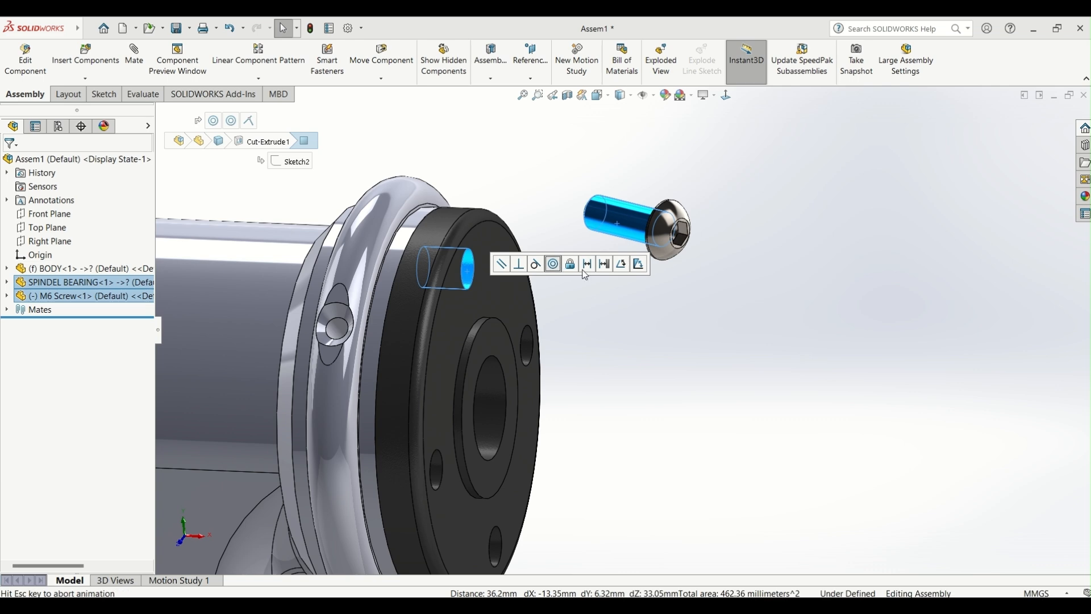
click(596, 355)
Add a coincident mate between the underside of the M6 screw's head and the front face of the bearing flange.
scroll(543, 325, up, 3)
middle_drag(546, 326, 616, 319)
scroll(610, 304, down, 4)
ctrl+click(604, 302)
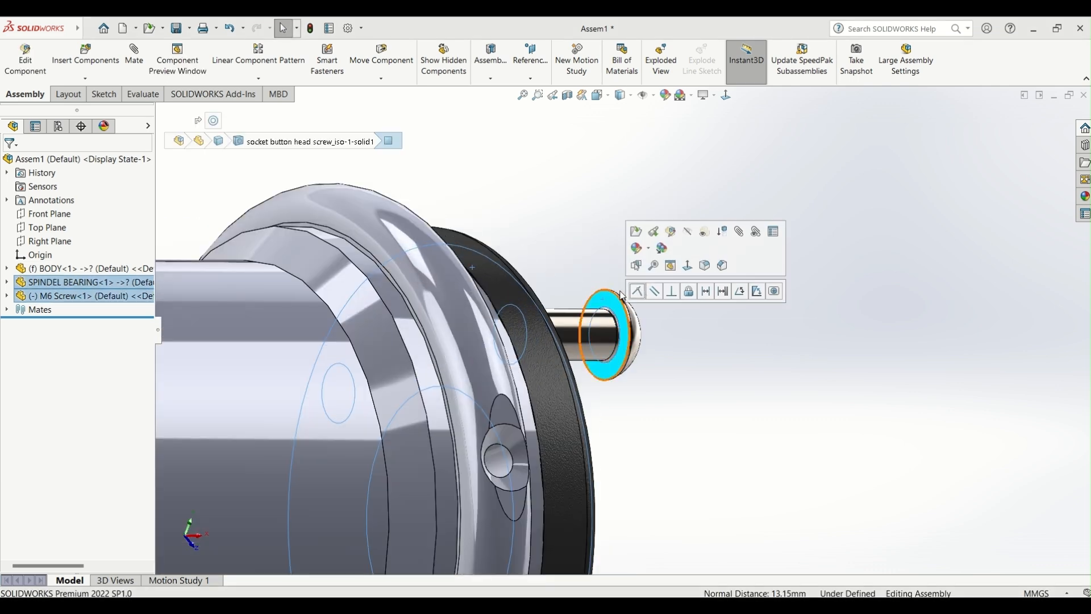
click(638, 290)
click(593, 349)
Start a circular component pattern with the bearing flange's outer circular edge as its axis.
scroll(591, 363, up, 1)
scroll(593, 368, up, 4)
middle_drag(594, 370, 577, 412)
scroll(602, 398, up, 3)
scroll(637, 422, down, 3)
scroll(655, 400, up, 2)
ctrl+middle_drag(797, 305, 735, 323)
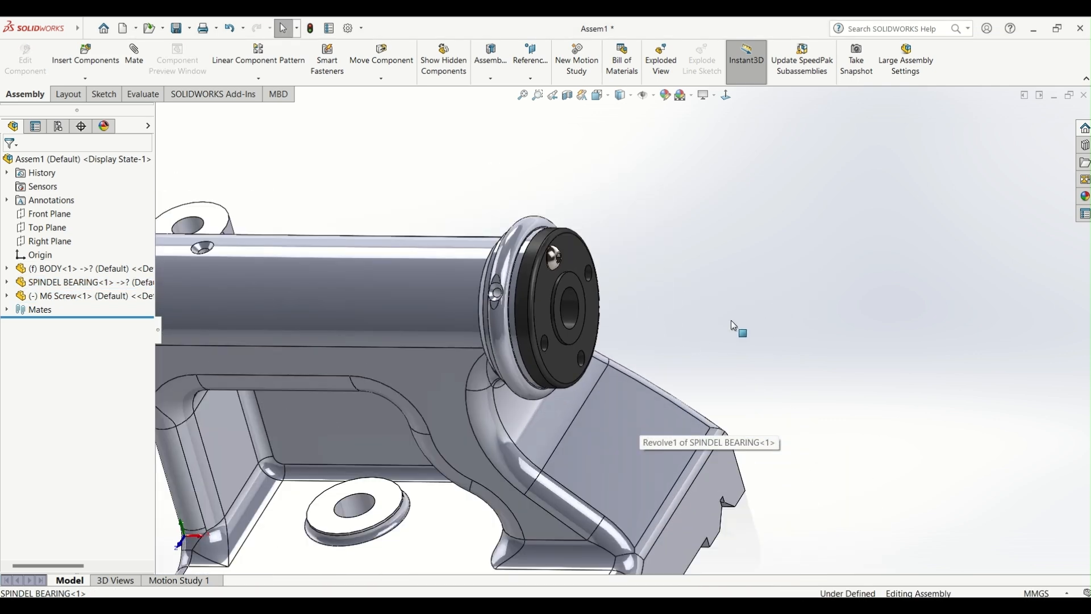
click(267, 61)
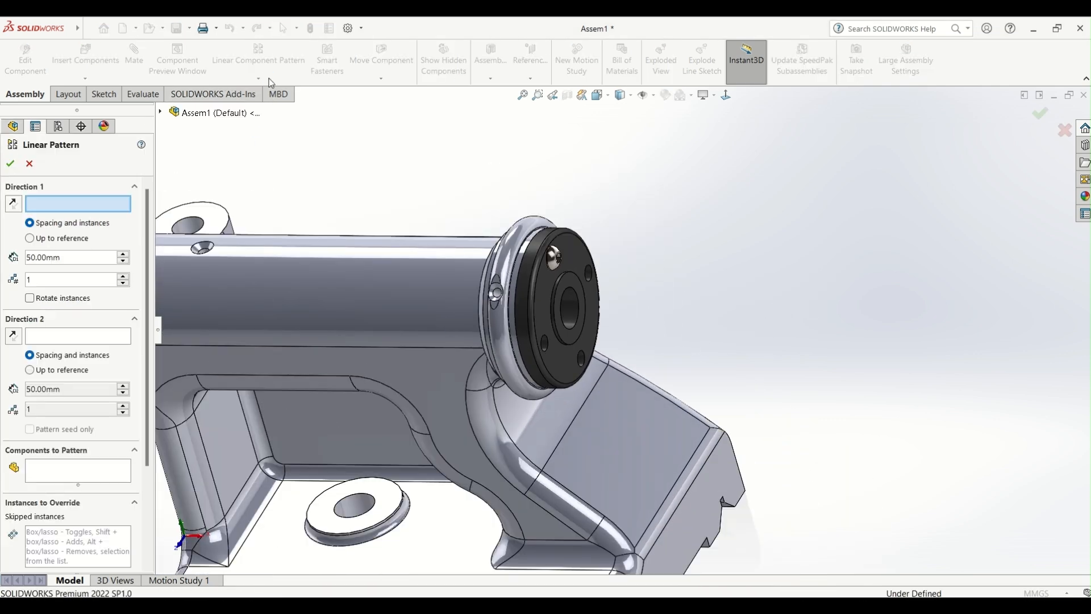
click(32, 166)
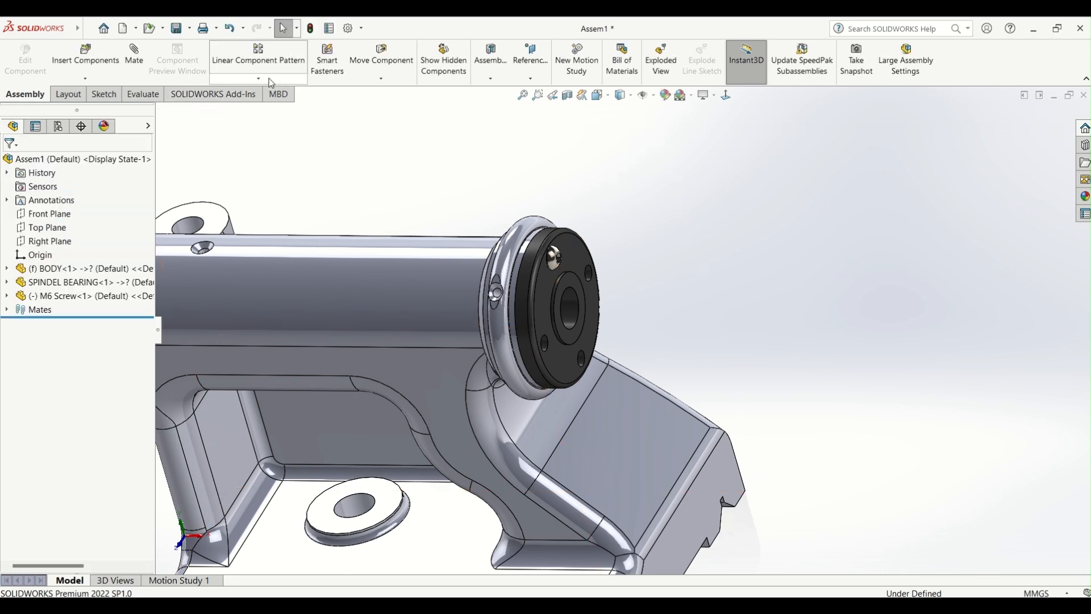
click(271, 80)
click(279, 108)
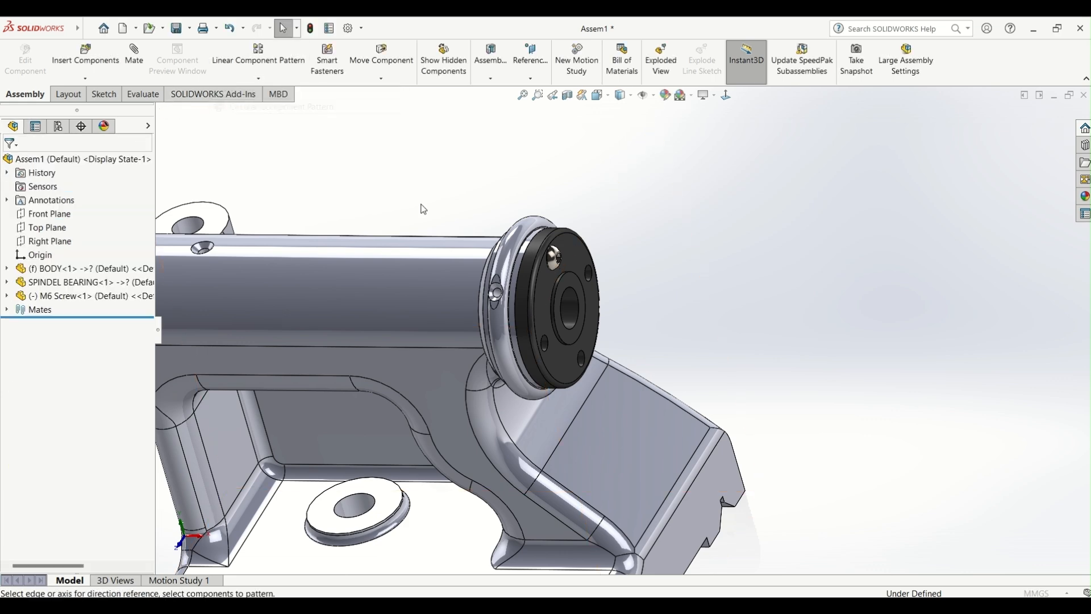
click(63, 205)
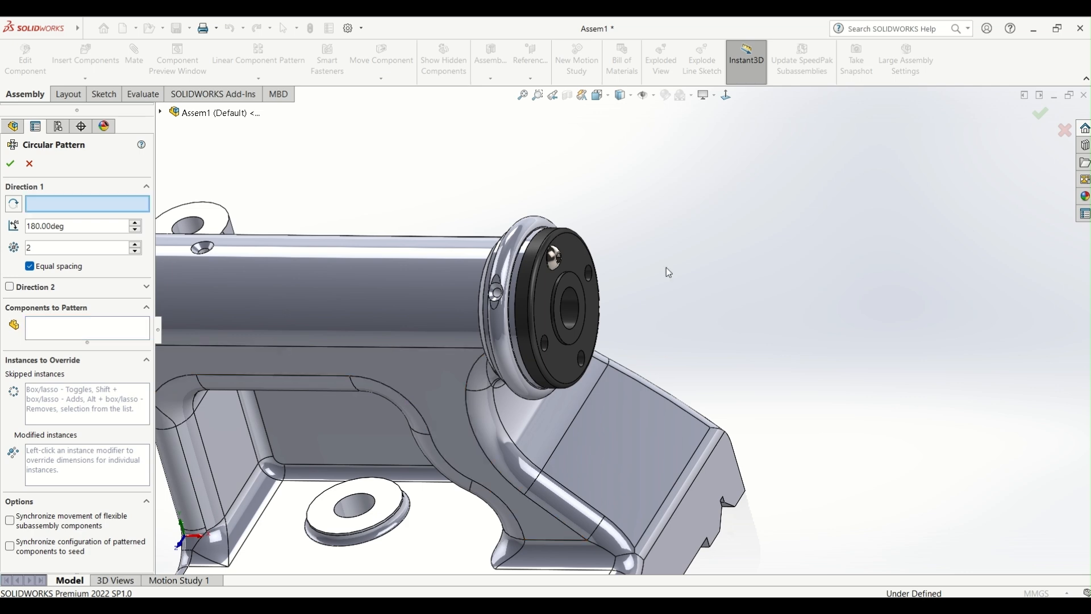
click(566, 238)
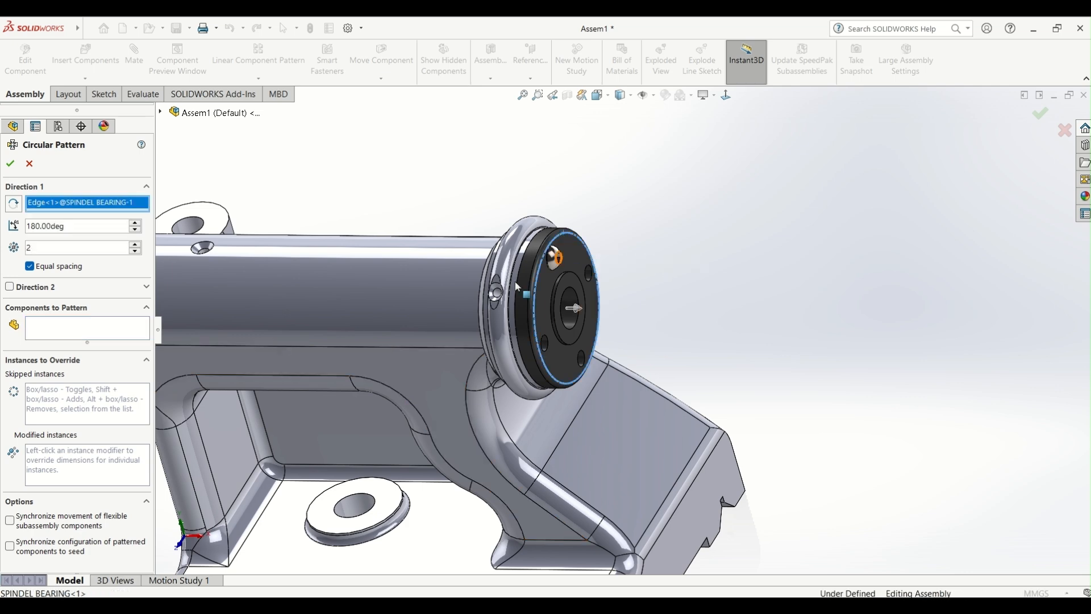
Pattern the M6 screw as 4 equally spaced instances over 360 degrees around the bearing flange.
click(71, 330)
scroll(587, 241, down, 3)
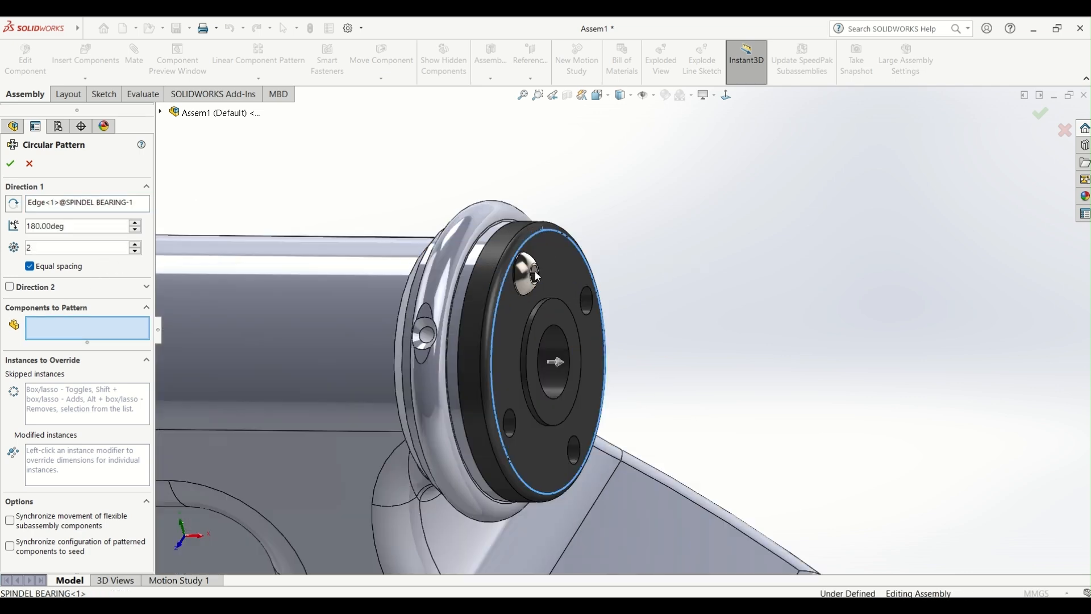
click(524, 270)
scroll(541, 312, up, 2)
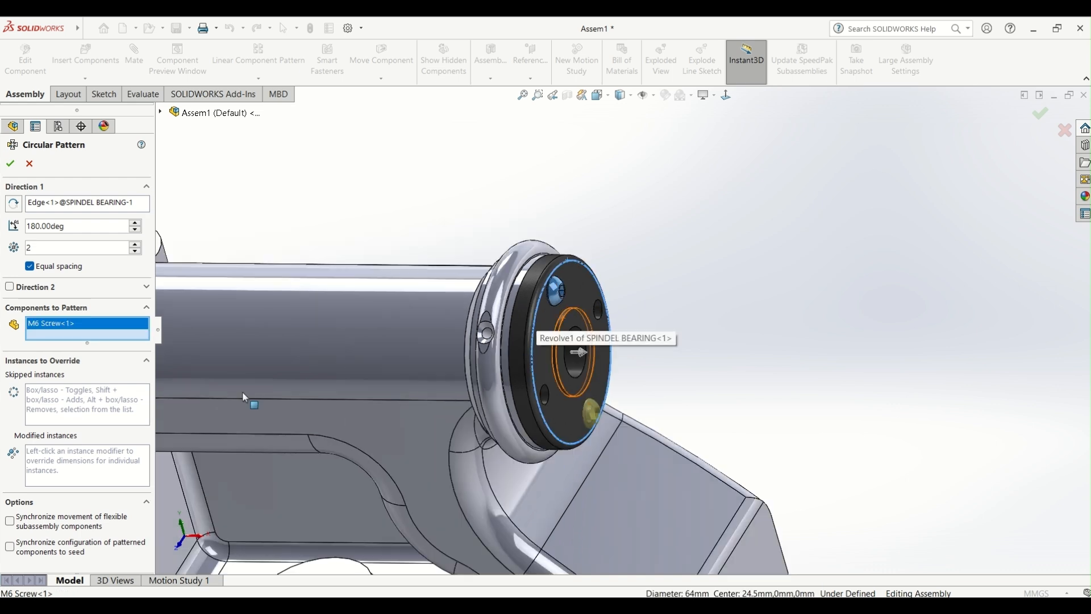
click(135, 244)
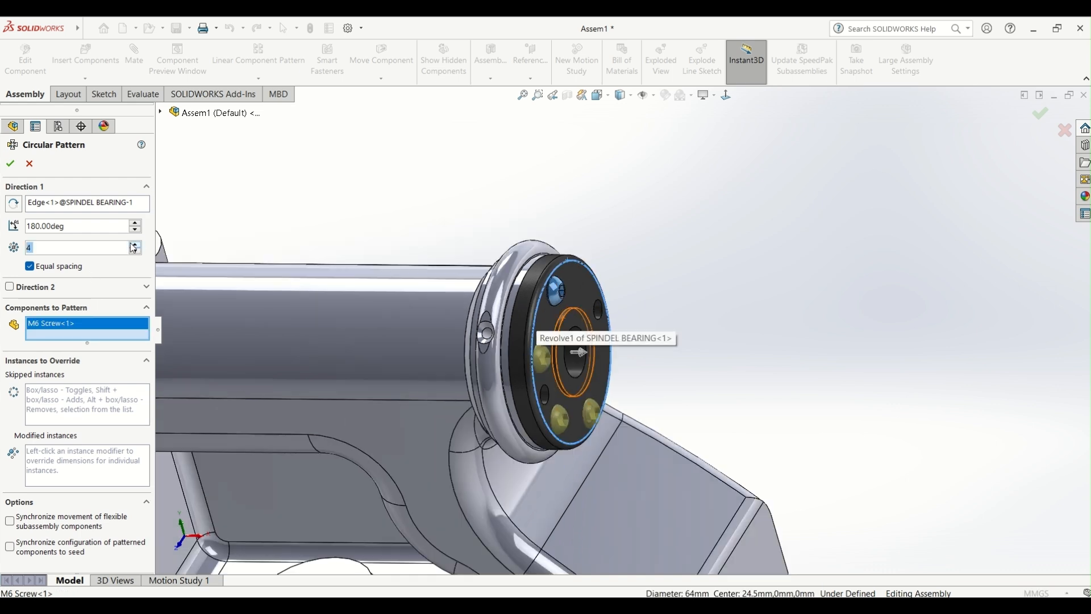
text(360)
key(Return)
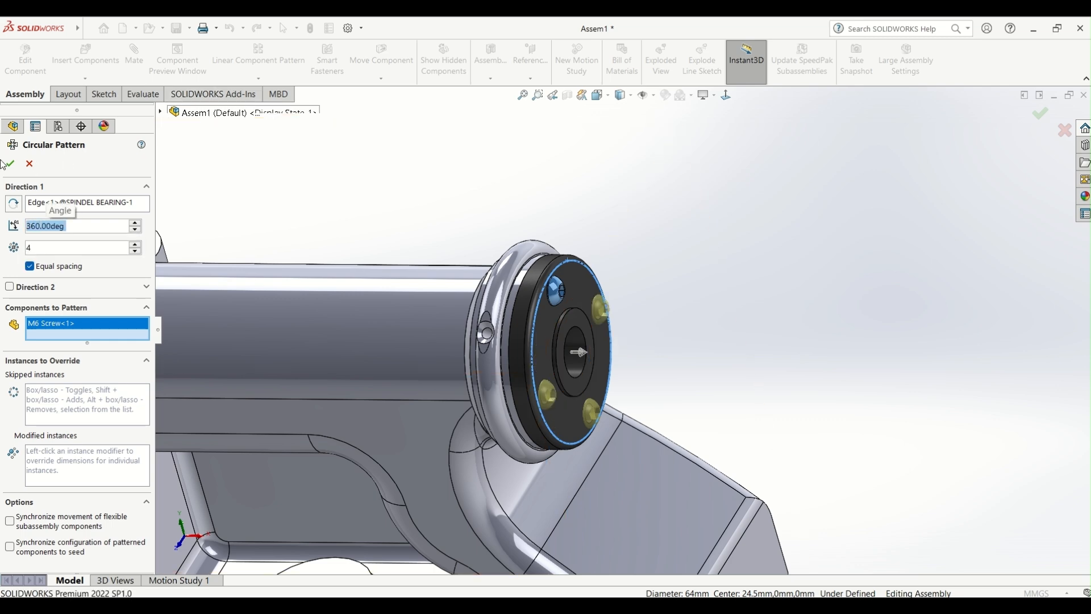
click(8, 163)
Examine the patterned screws on the bearing flange from several distances and angles.
scroll(622, 327, up, 5)
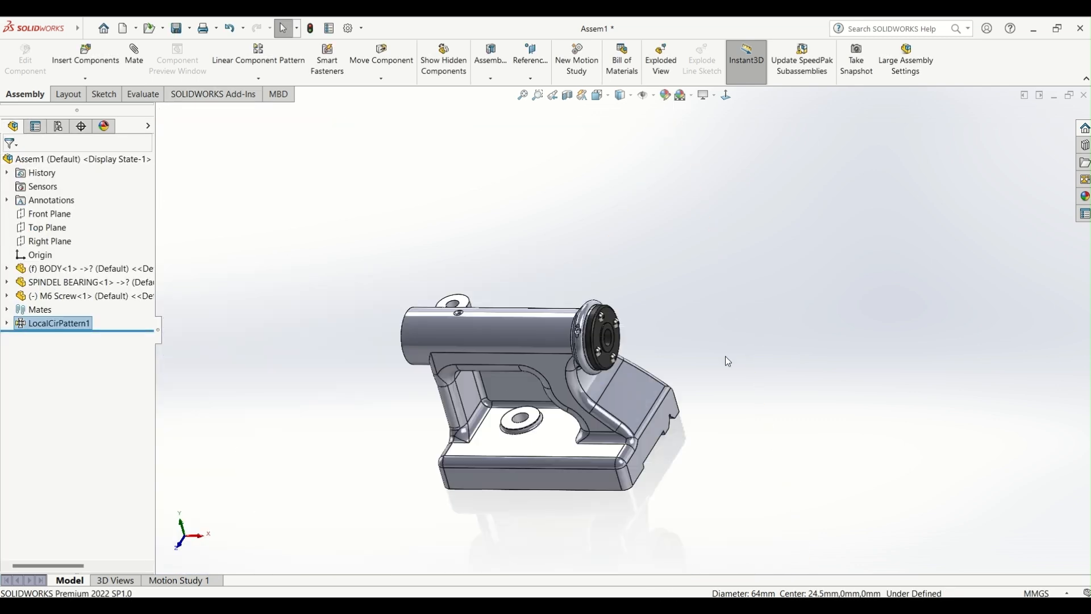
scroll(587, 272, down, 4)
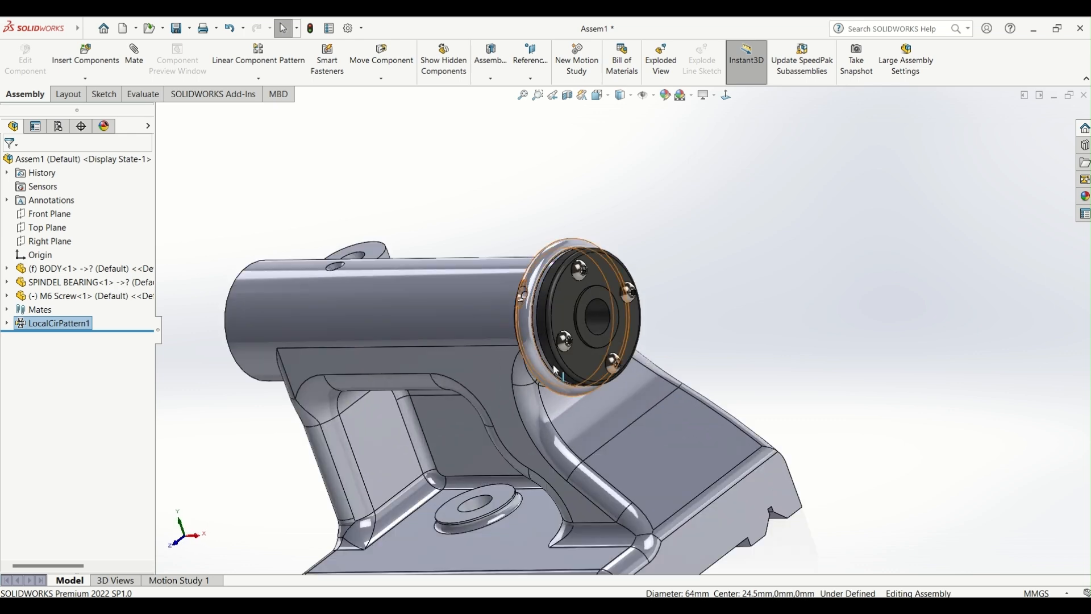
click(577, 275)
scroll(651, 348, up, 2)
scroll(698, 361, down, 3)
scroll(700, 361, up, 2)
click(710, 322)
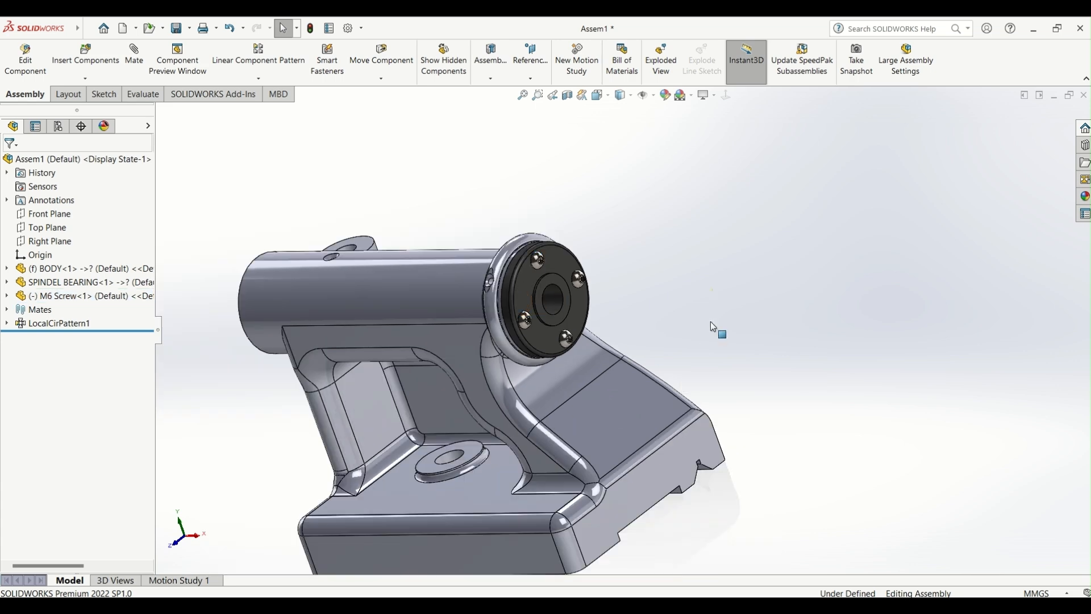
middle_drag(626, 338, 666, 363)
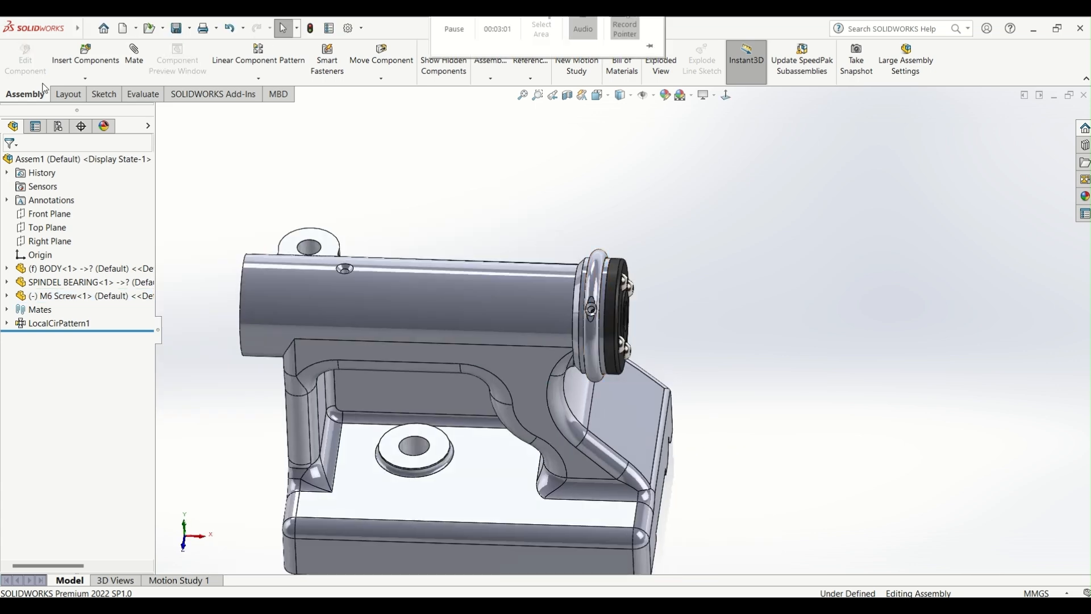
Insert the SPINDEL part from the lathe-tailstock folder and place it above the body's barrel.
click(90, 67)
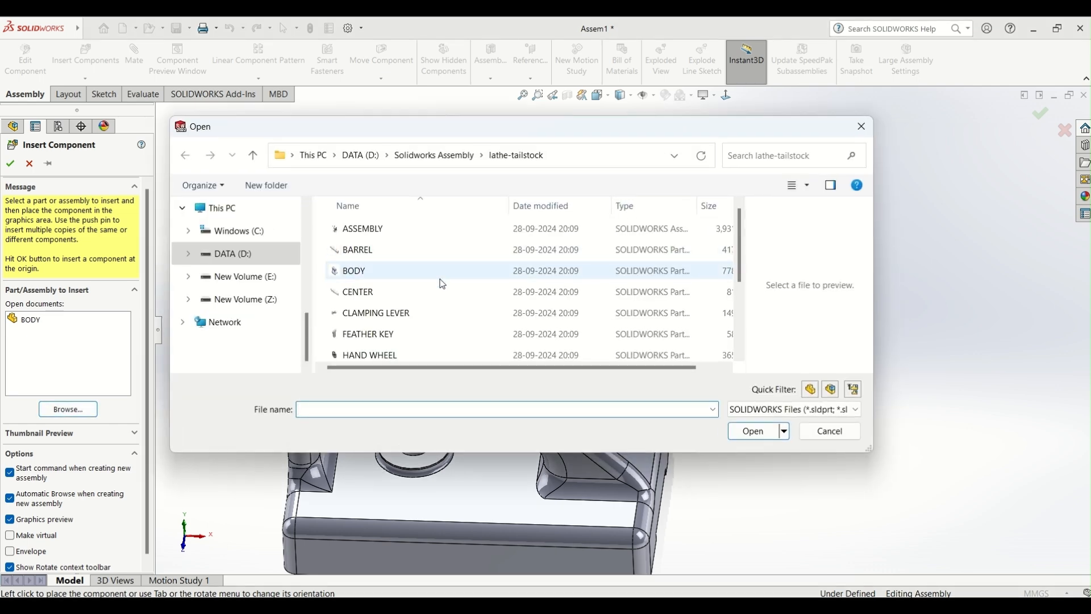
double_click(575, 244)
click(523, 234)
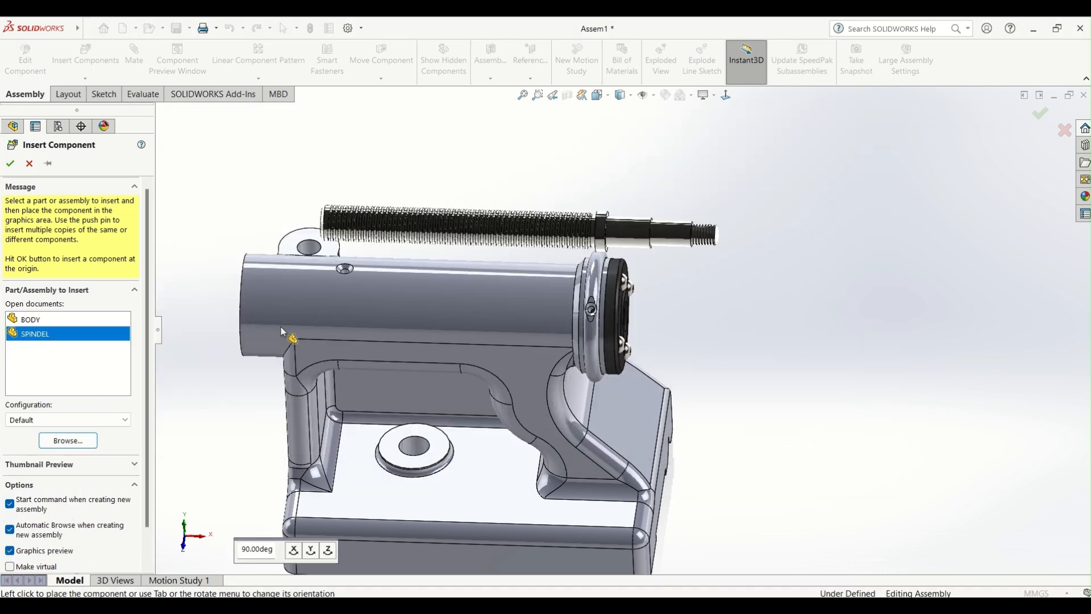
Add a concentric mate between the spindle's smooth cylindrical section beside the collar and the bearing's centre bore.
scroll(671, 259, down, 2)
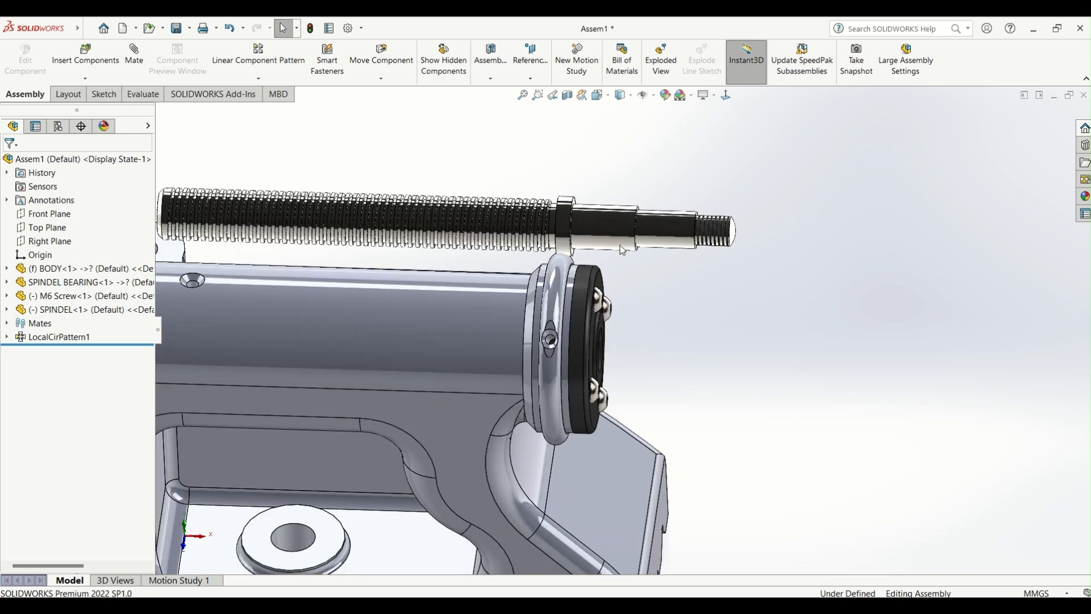
click(620, 240)
scroll(655, 299, up, 4)
middle_drag(657, 302, 621, 318)
scroll(566, 381, down, 4)
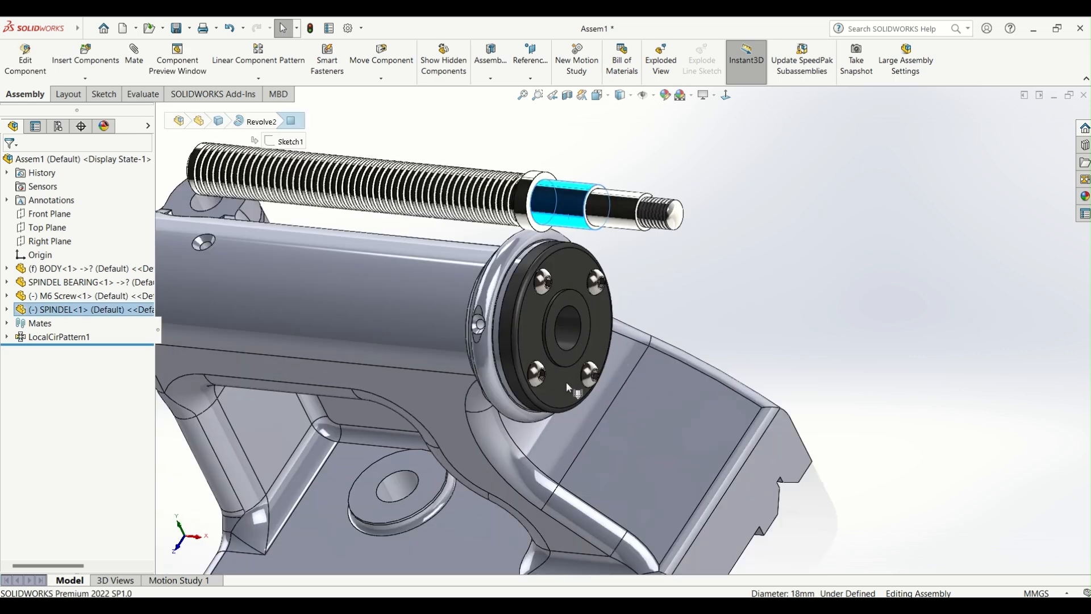
ctrl+click(567, 312)
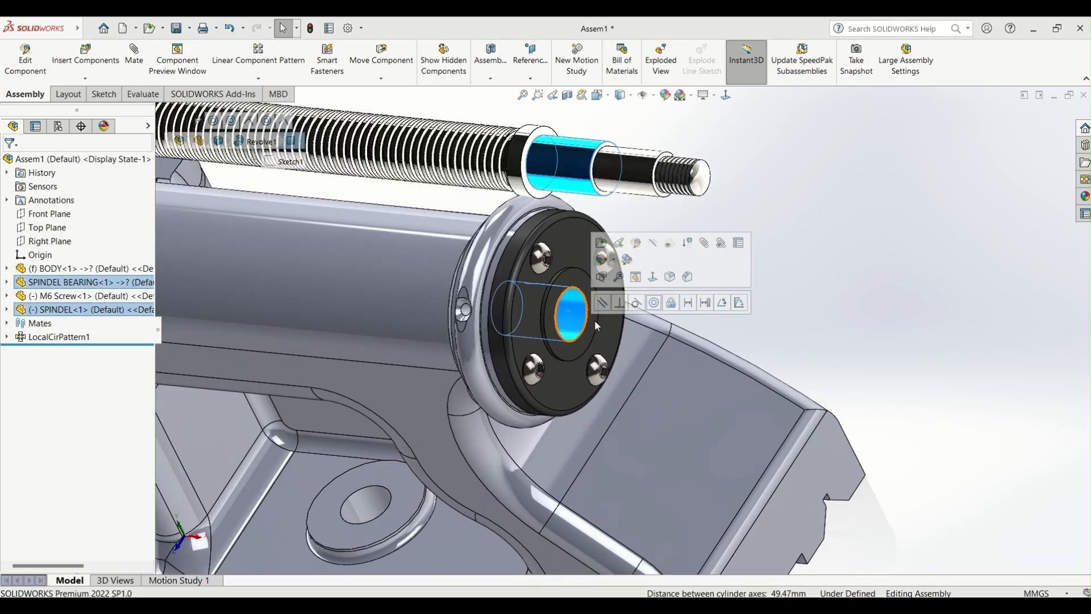
click(653, 302)
click(725, 411)
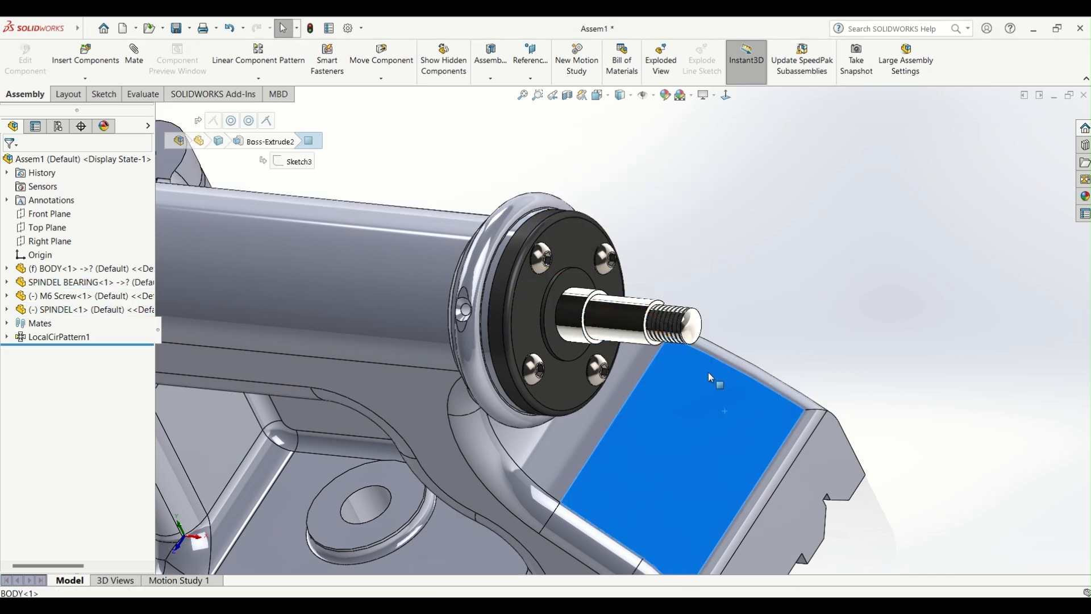
Add a 9.5 mm distance mate between the spindle's annular step face and the raised front face of the bearing.
scroll(698, 353, up, 2)
click(676, 307)
click(634, 326)
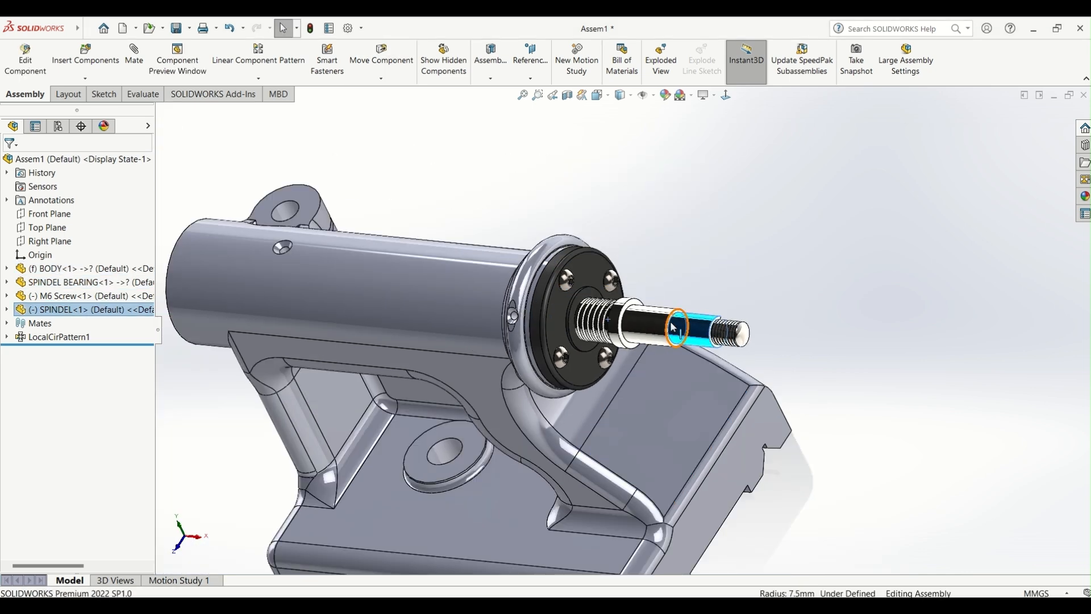
scroll(653, 309, down, 5)
scroll(675, 277, down, 2)
click(672, 335)
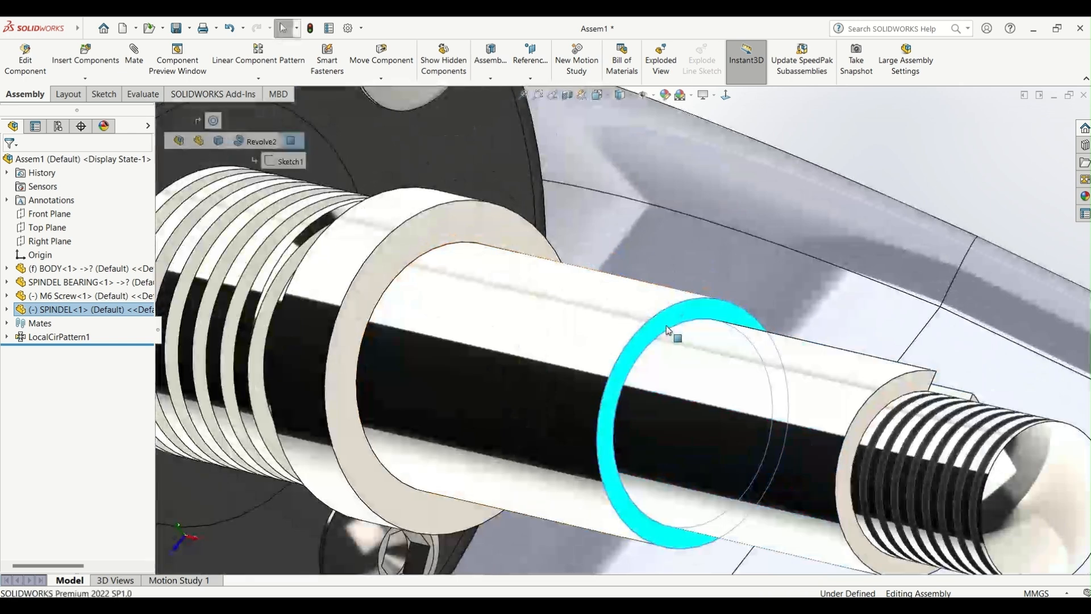
scroll(584, 268, up, 5)
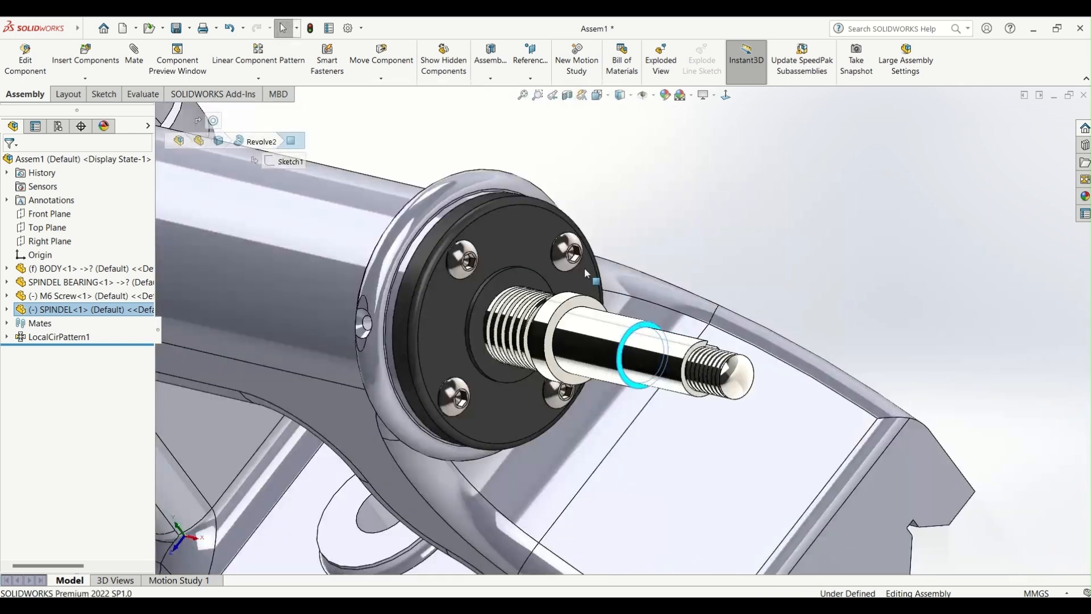
ctrl+click(521, 277)
click(625, 271)
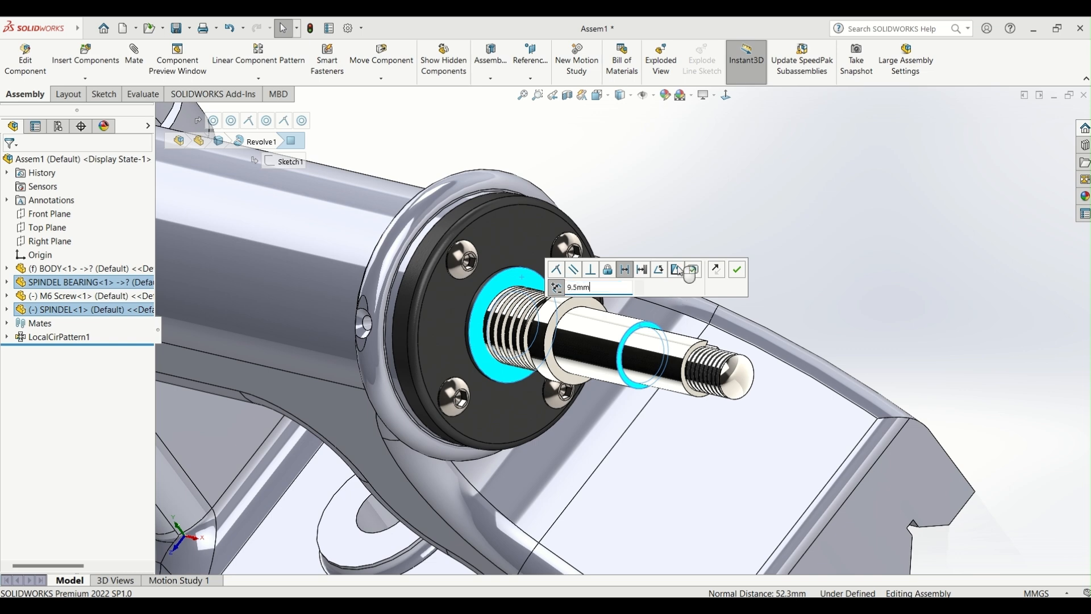
click(737, 270)
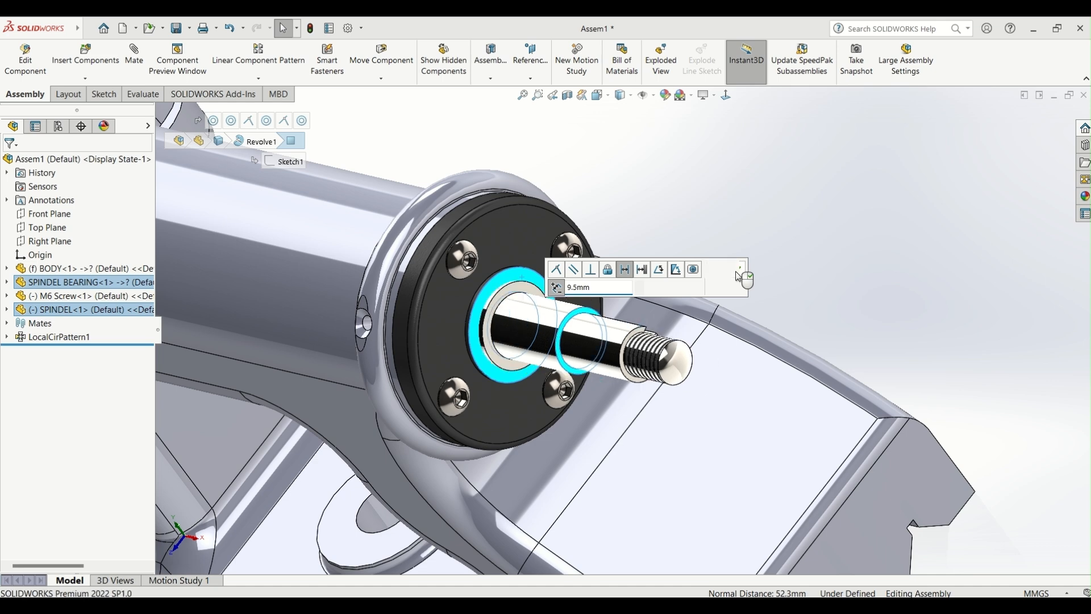
Examine the spindle's position in the bearing and its keyway from both ends of the body.
scroll(725, 279, up, 4)
middle_drag(638, 272, 689, 272)
scroll(704, 360, down, 3)
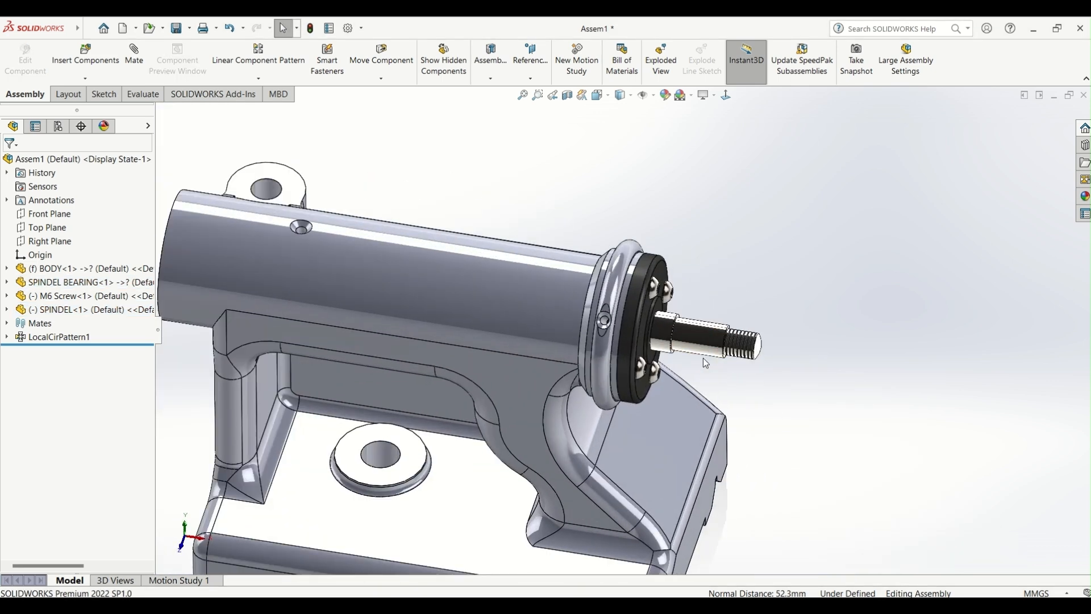
drag(651, 320, 703, 241)
key(Escape)
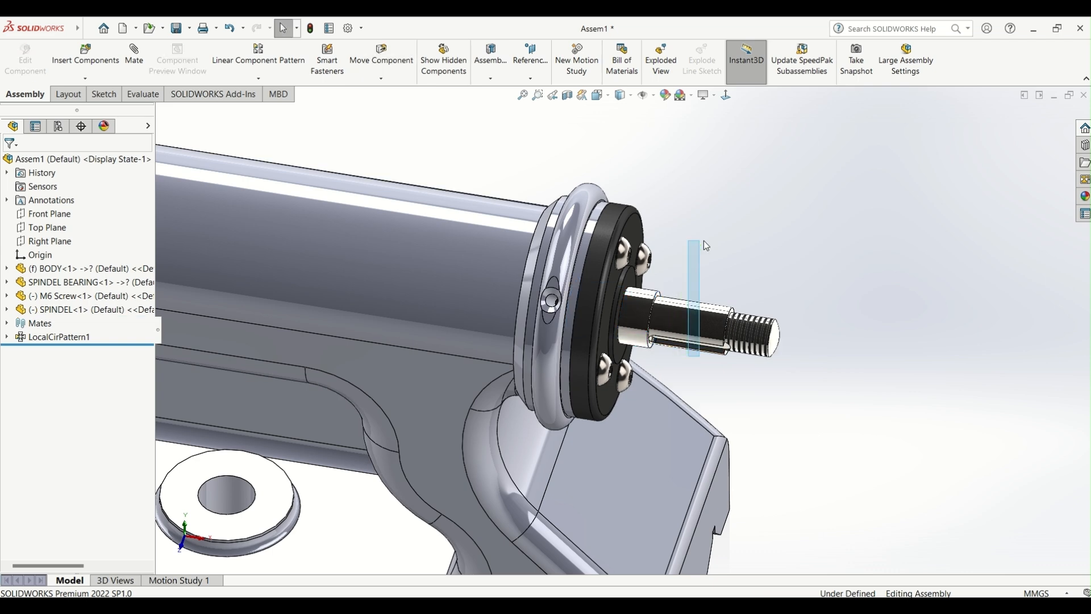
scroll(686, 359, up, 3)
scroll(673, 350, down, 1)
middle_drag(662, 344, 641, 366)
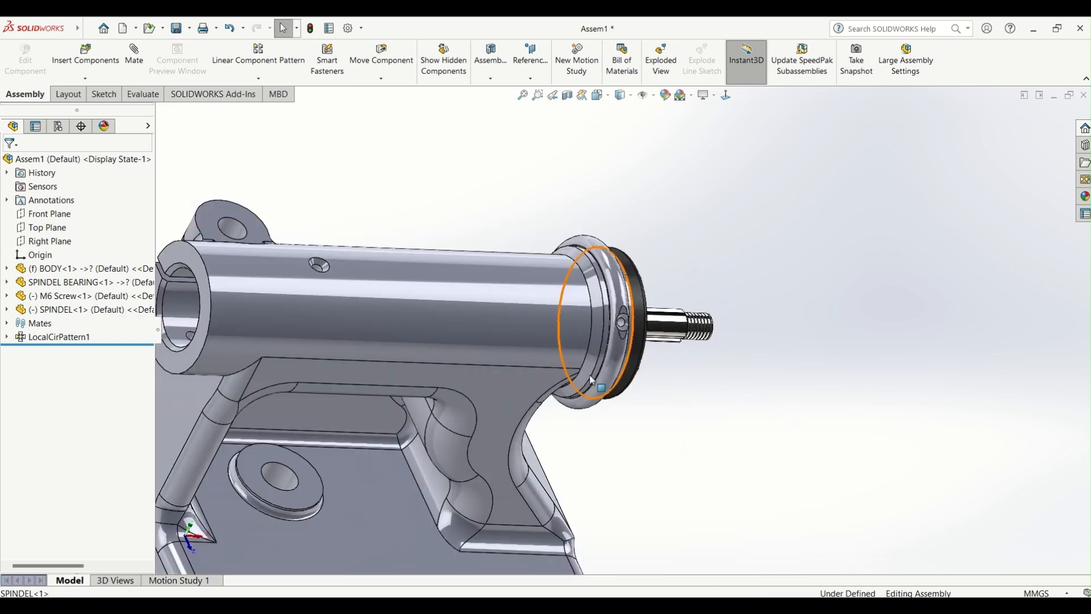
scroll(591, 373, up, 2)
mouse_move(574, 367)
middle_down()
mouse_move(540, 345)
mouse_move(572, 366)
middle_up()
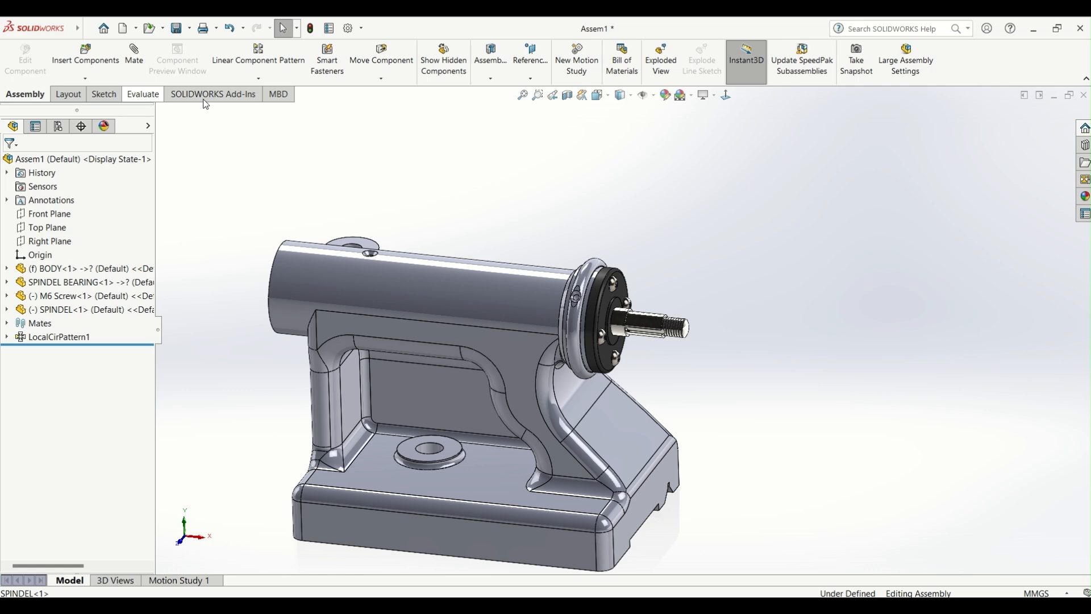
Insert the KEY part from the lathe-tailstock folder and place it near the spindle's threaded end.
click(81, 61)
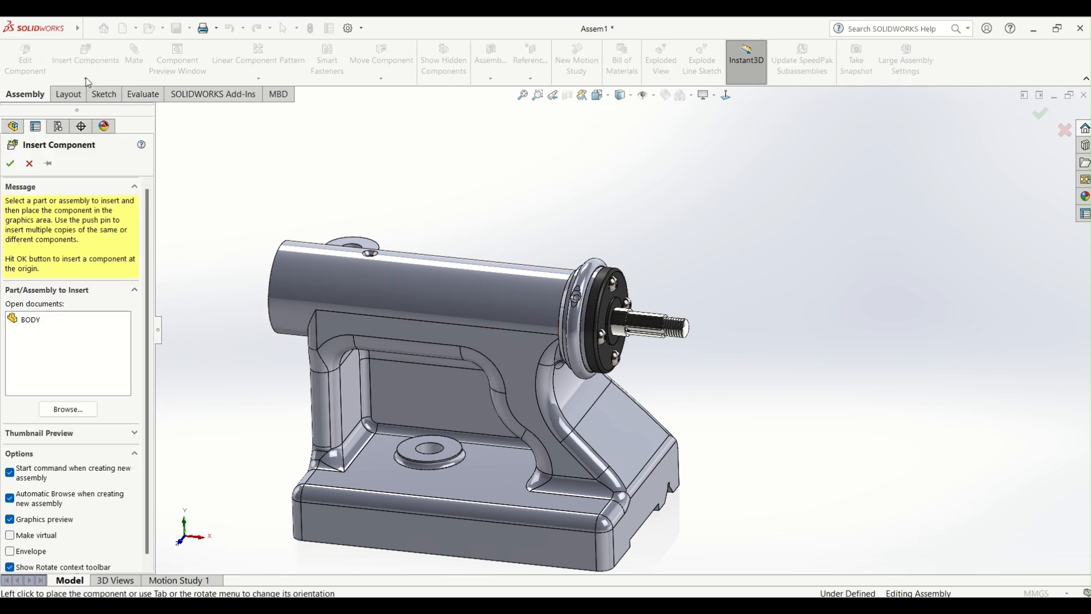
click(69, 411)
scroll(386, 267, down, 3)
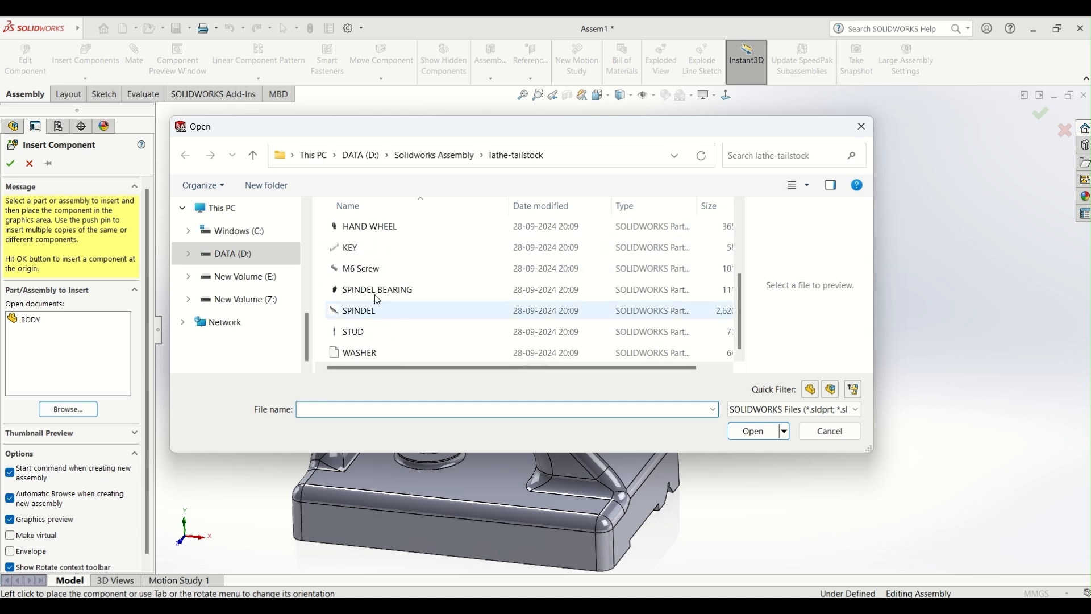
click(349, 247)
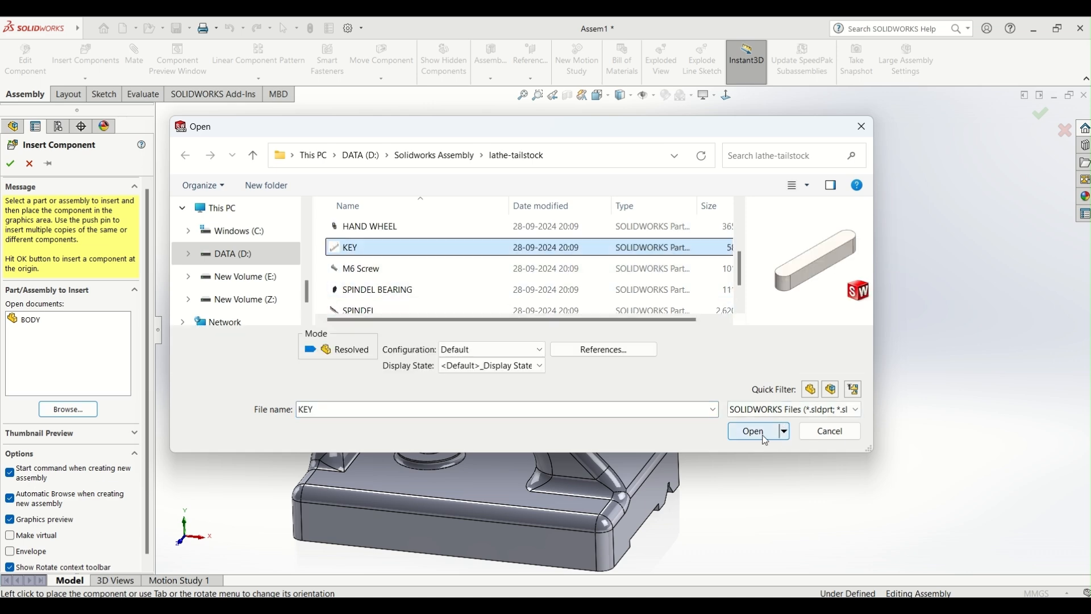
click(755, 431)
scroll(731, 368, down, 5)
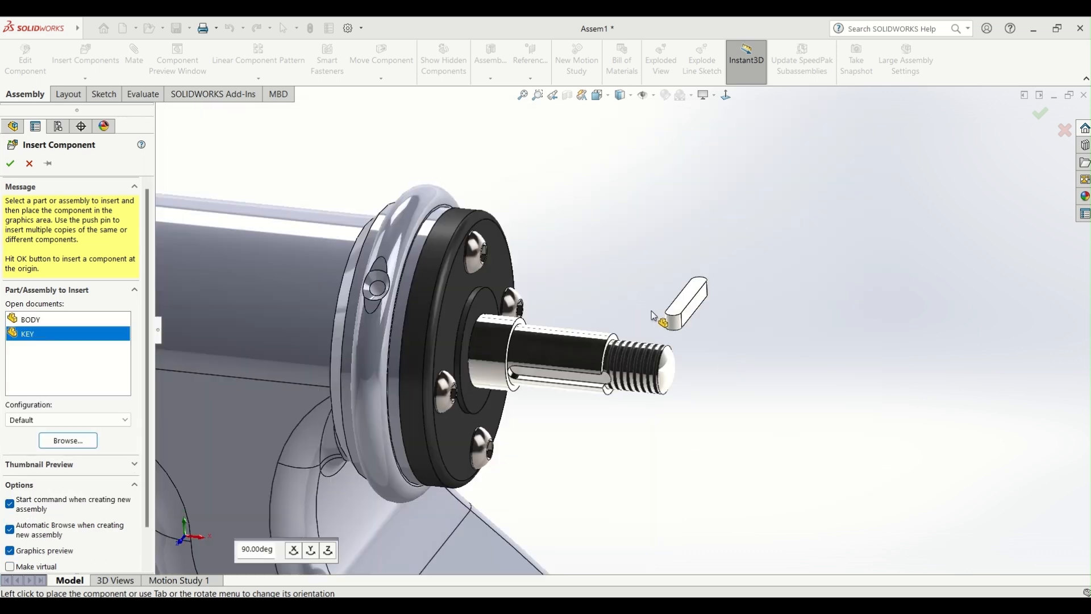
click(581, 361)
Add a concentric mate between the key's rounded end face and the rounded inner end of the spindle's keyway.
click(585, 313)
middle_drag(584, 386, 574, 273)
scroll(509, 363, down, 3)
ctrl+click(494, 359)
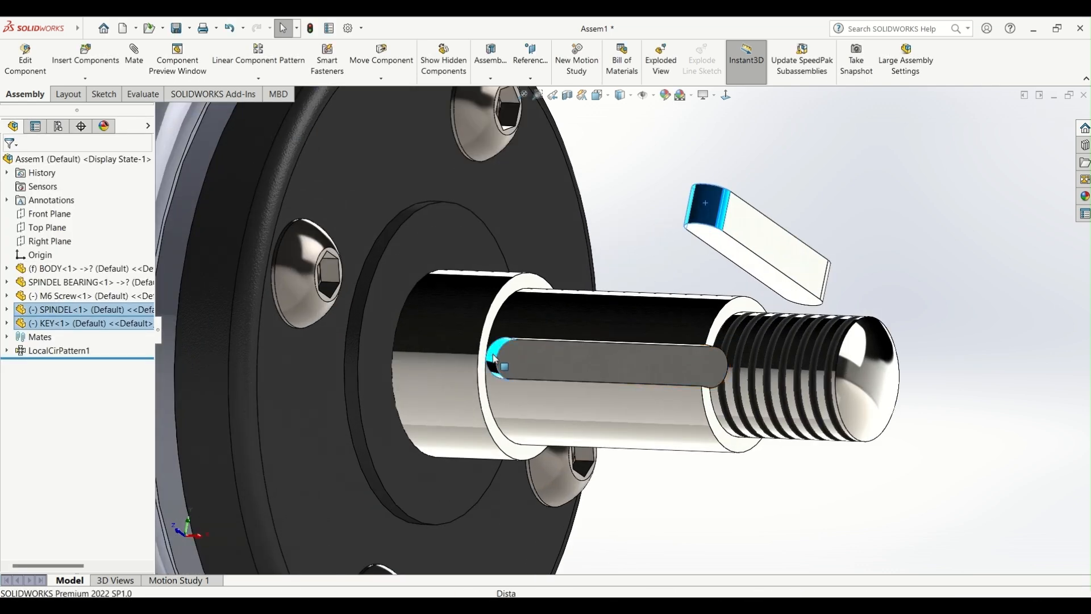
click(579, 347)
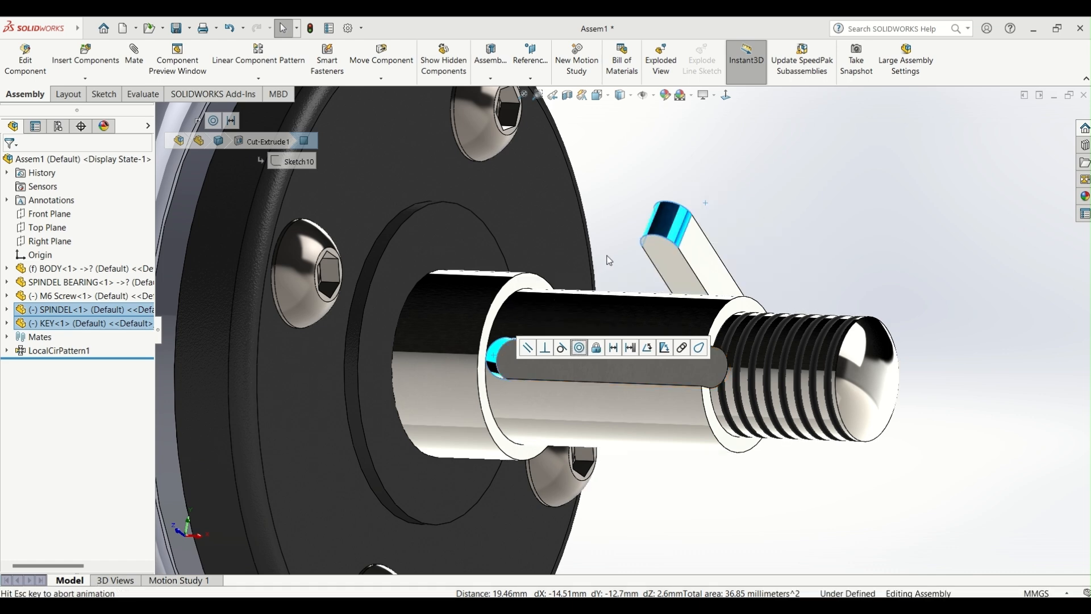
Move the key around and away from the spindle so that its faces are free for mating.
scroll(610, 432, up, 5)
drag(583, 401, 669, 378)
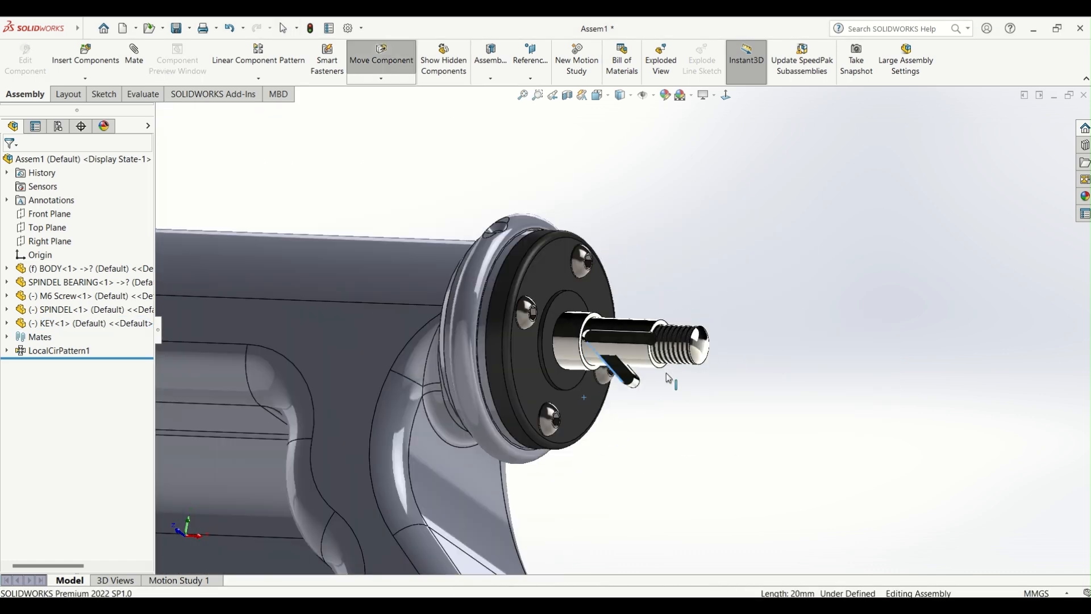
drag(729, 291, 759, 263)
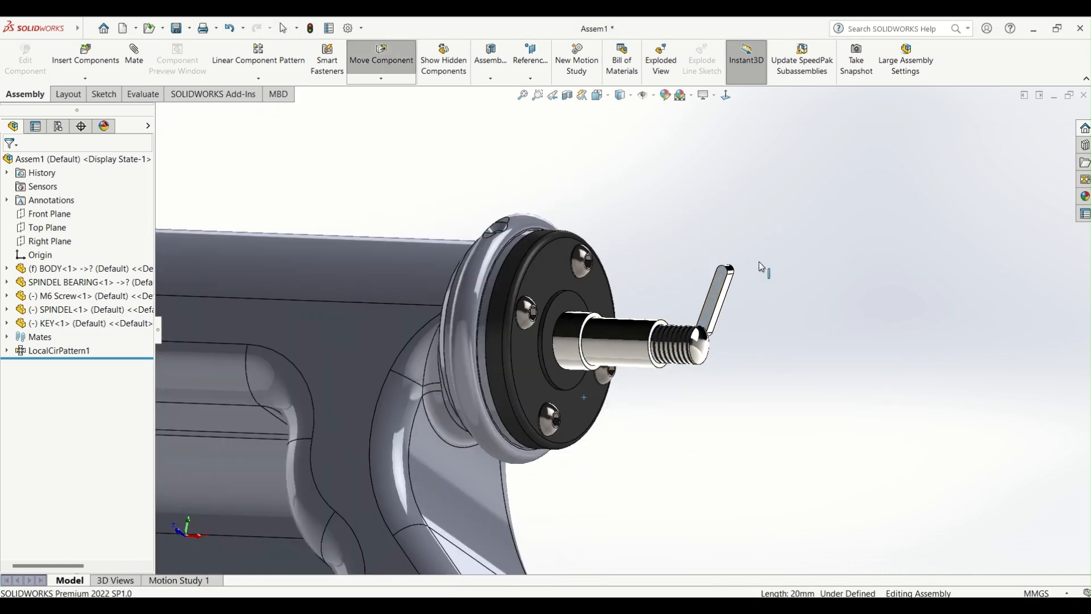
key(Escape)
Add a coincident mate between the side wall of the spindle's keyway and the key's flat side face.
middle_drag(706, 312, 648, 381)
scroll(642, 392, up, 6)
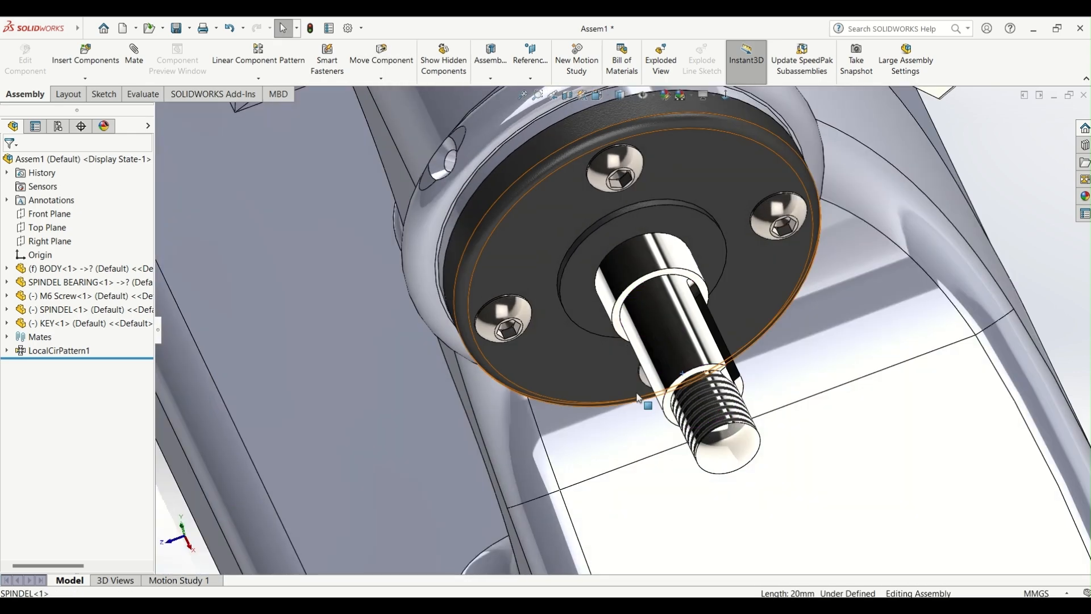
scroll(710, 347, up, 5)
click(710, 347)
scroll(710, 348, down, 3)
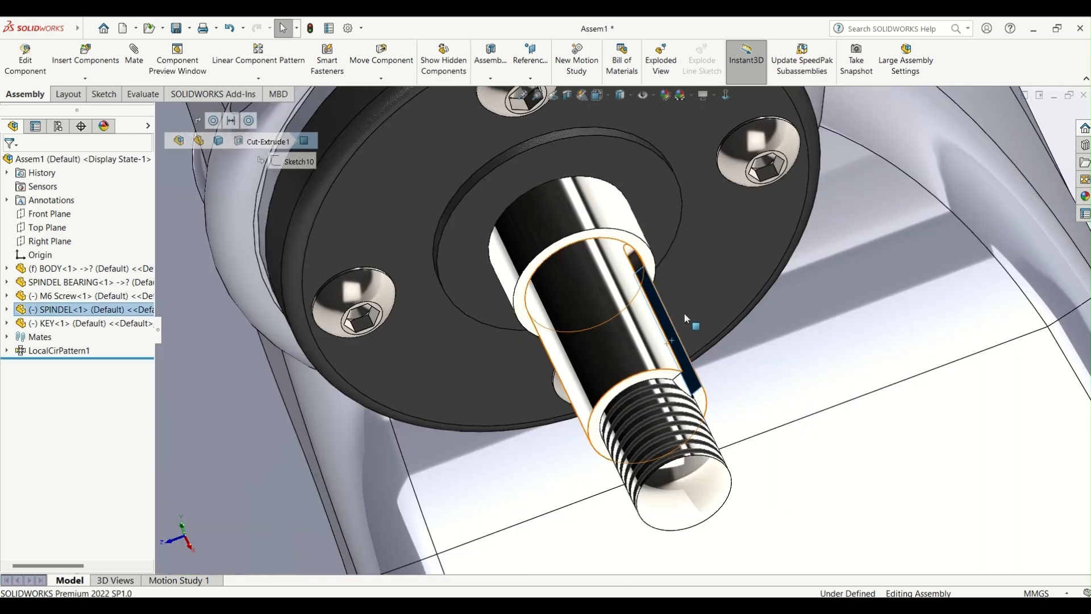
scroll(681, 338, up, 1)
scroll(680, 333, down, 5)
scroll(659, 275, up, 6)
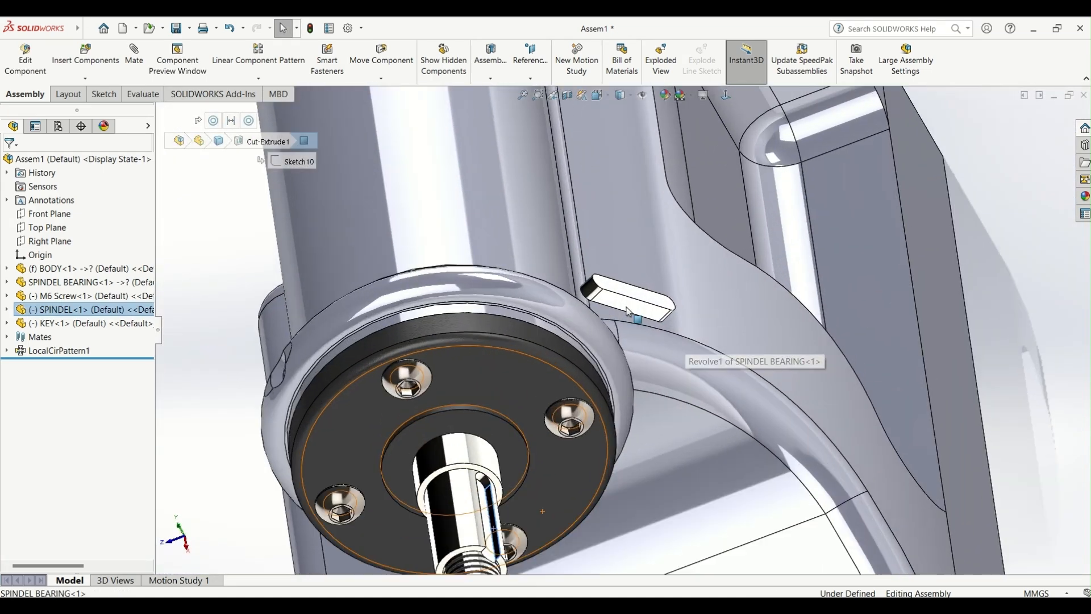
ctrl+click(628, 310)
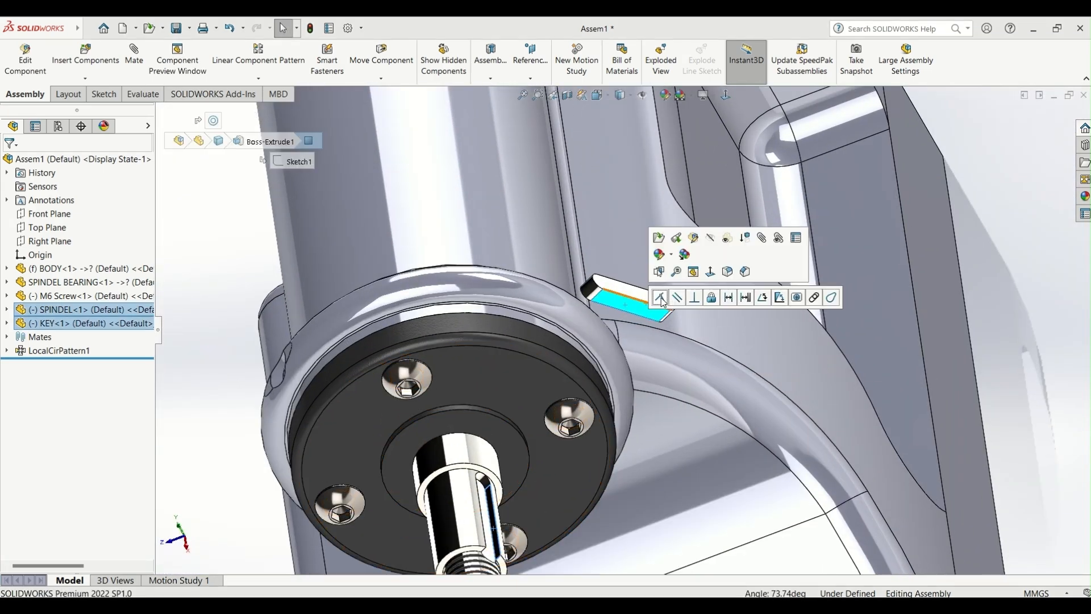
click(659, 297)
Add a coincident mate between the long edge of the keyway's floor and the key's broad bottom face.
scroll(661, 302, down, 5)
middle_drag(626, 369, 609, 391)
scroll(631, 370, up, 8)
click(641, 352)
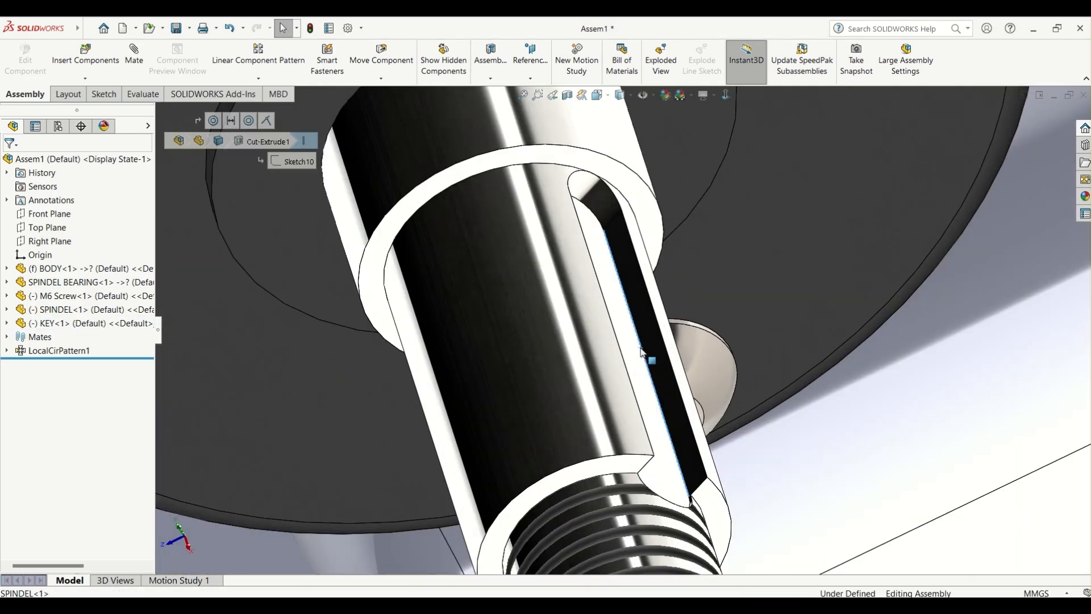
click(627, 366)
scroll(625, 368, up, 8)
middle_drag(766, 233, 875, 128)
scroll(884, 175, down, 5)
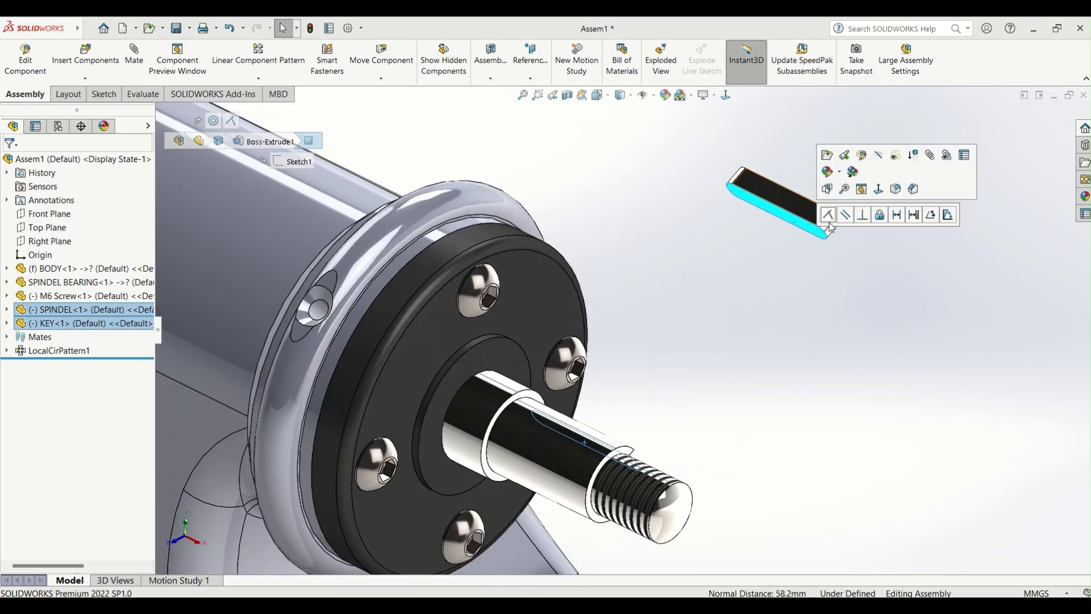
click(825, 216)
Insert the HAND WHEEL part from the lathe-tailstock folder and place it beside the spindle's free end.
scroll(614, 361, up, 5)
middle_drag(685, 446, 666, 488)
scroll(639, 319, down, 6)
middle_drag(632, 290, 627, 341)
click(364, 278)
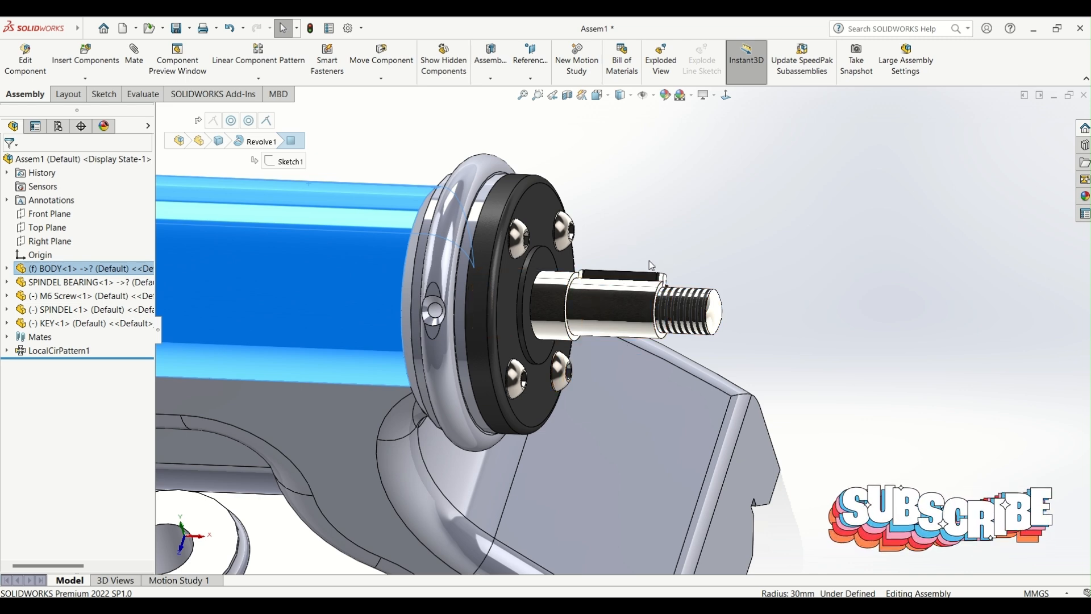
click(82, 62)
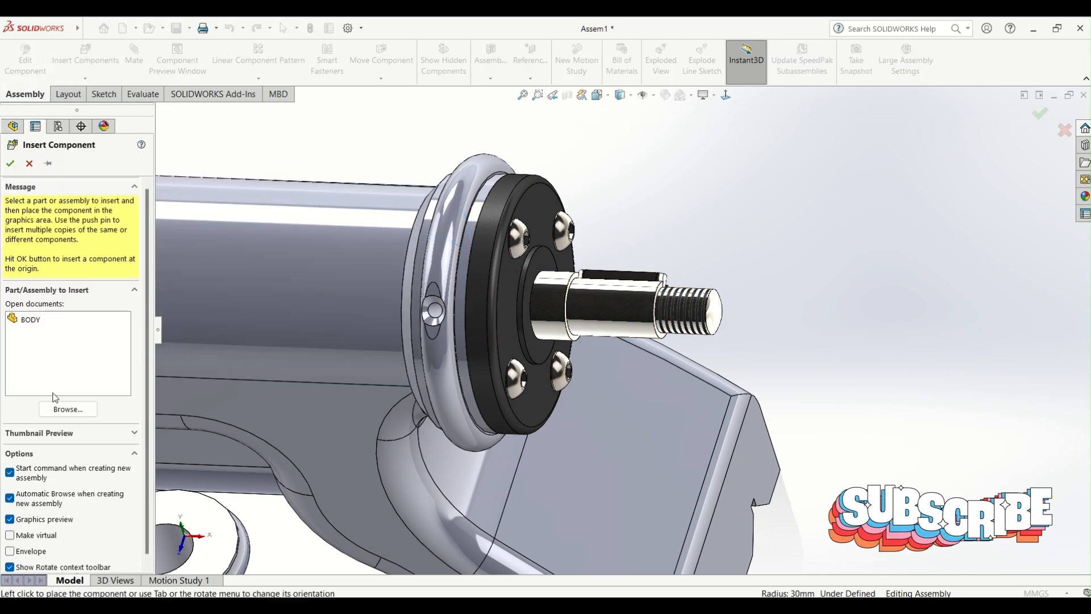
click(68, 409)
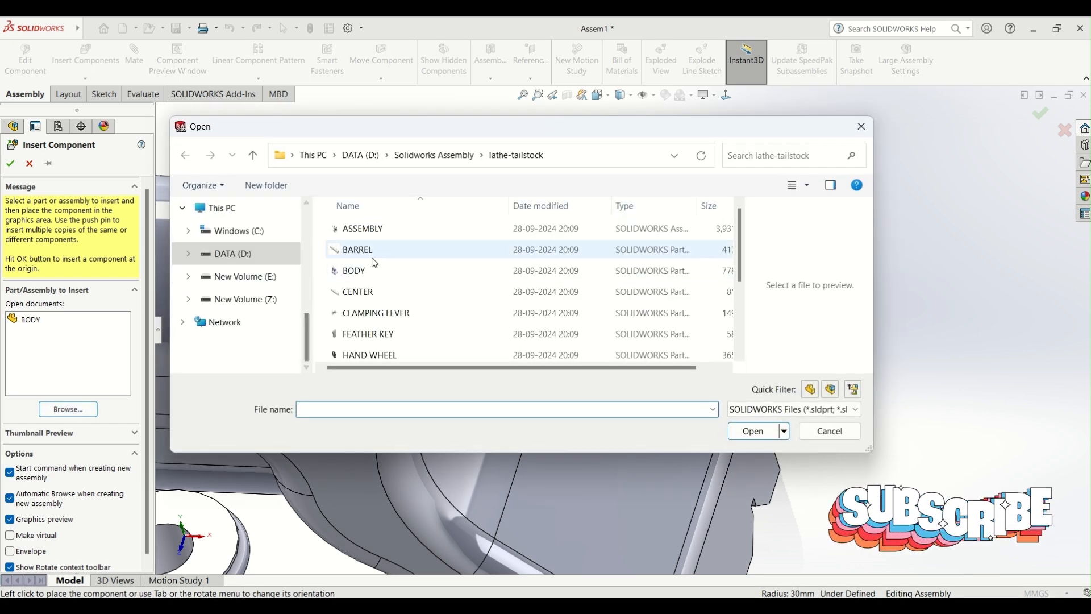
scroll(398, 319, down, 2)
click(389, 244)
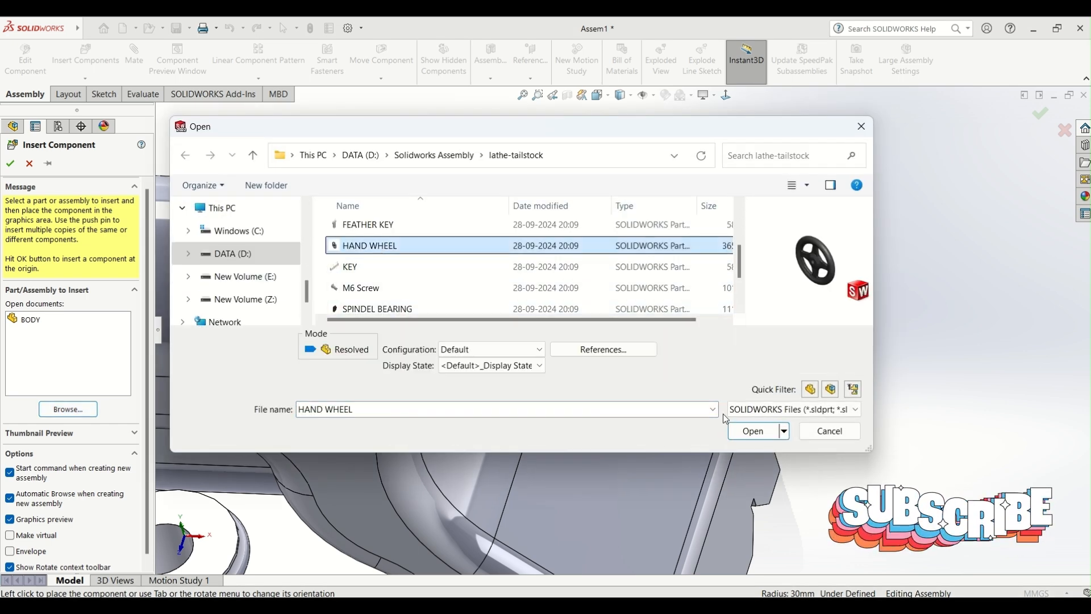
click(750, 431)
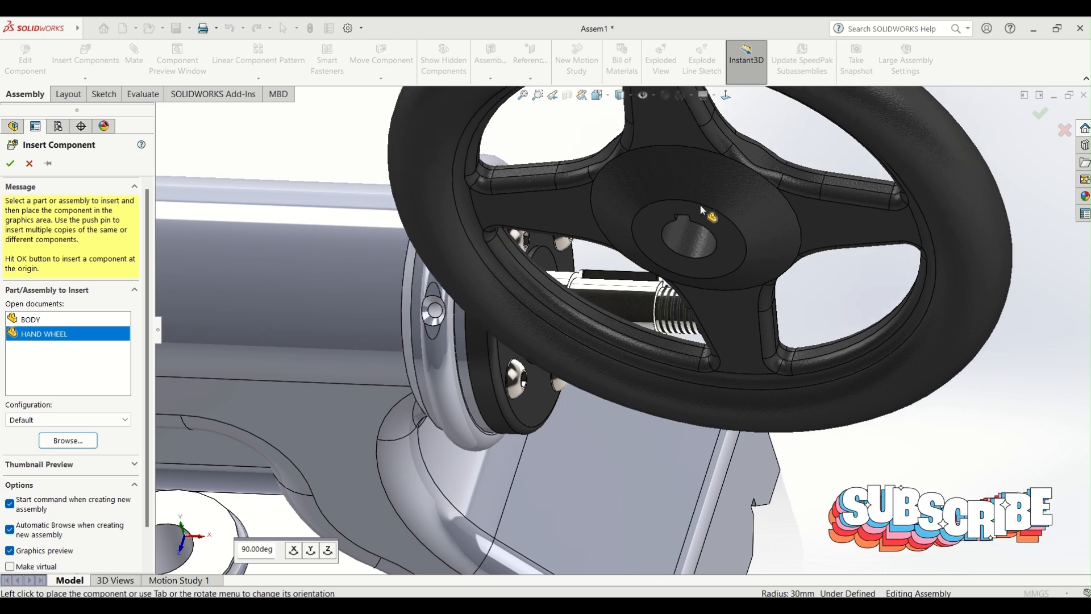
click(751, 264)
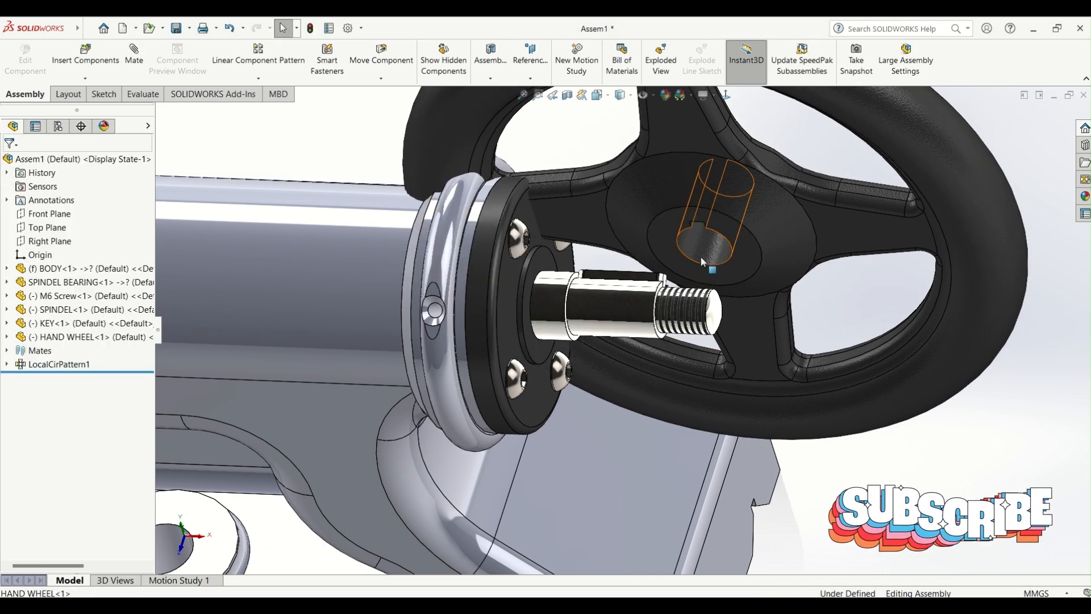
Add a concentric mate between the hand wheel's centre bore and the spindle's keyed cylindrical section.
click(700, 258)
ctrl+click(613, 298)
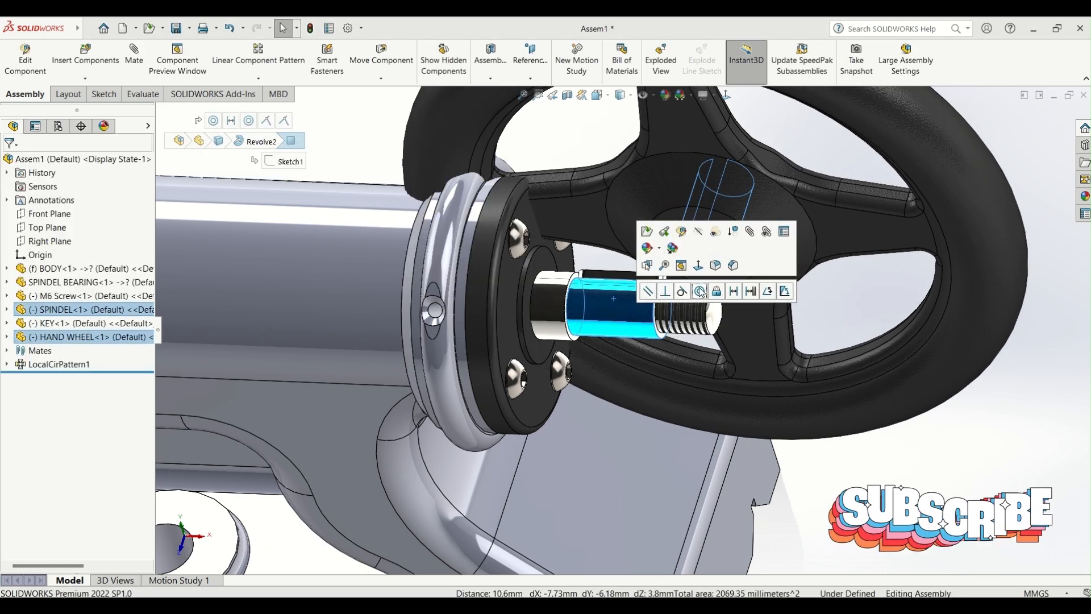
click(700, 291)
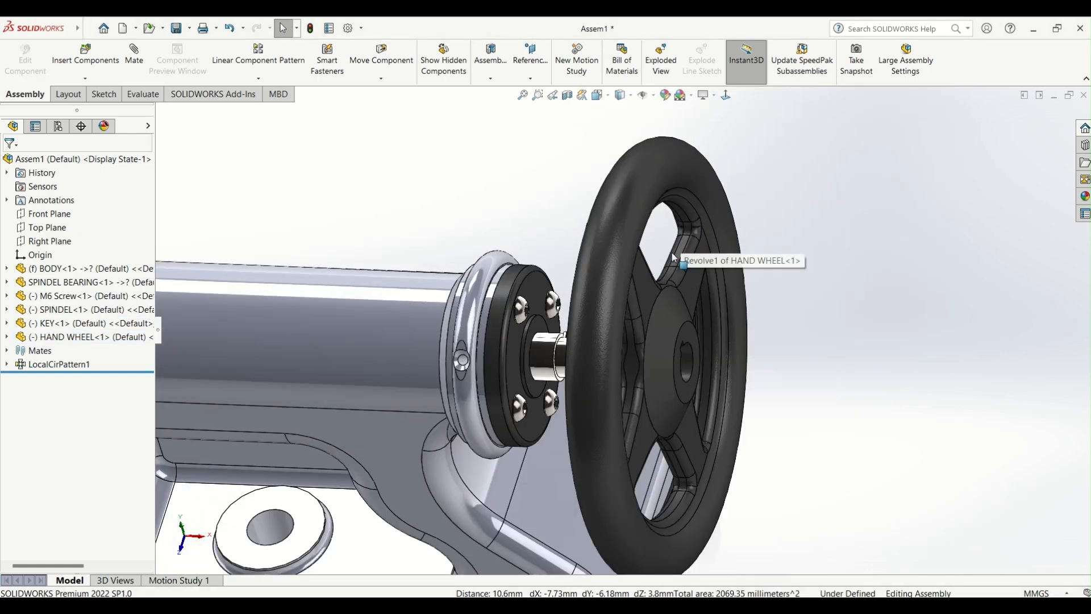
Examine the hand wheel's position along the spindle relative to the key and the bearing.
scroll(623, 325, up, 2)
scroll(621, 328, down, 2)
middle_drag(620, 328, 645, 282)
scroll(517, 381, down, 2)
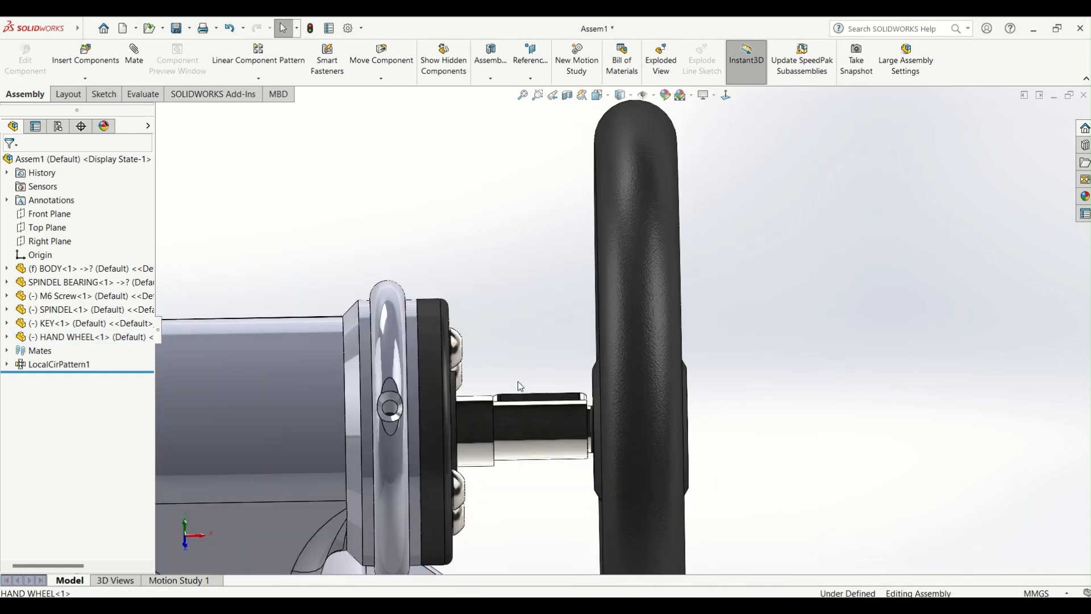
scroll(577, 361, up, 4)
middle_drag(580, 367, 649, 282)
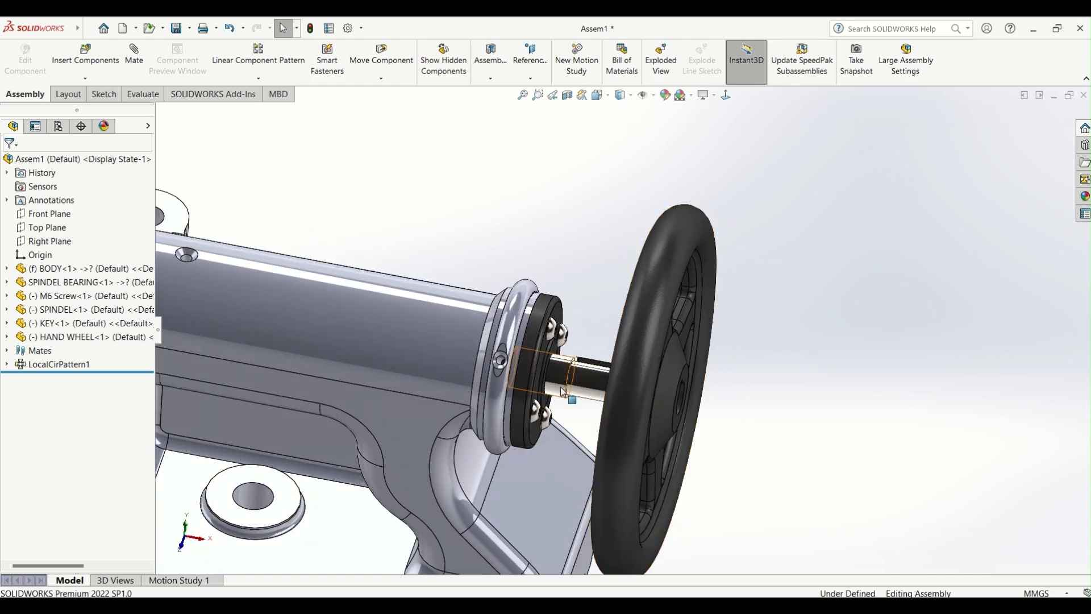
scroll(601, 389, up, 2)
scroll(664, 386, down, 2)
Add a coincident mate between the side wall of the hand wheel's keyway and the key's flat side face.
middle_drag(664, 385, 591, 347)
scroll(568, 316, down, 4)
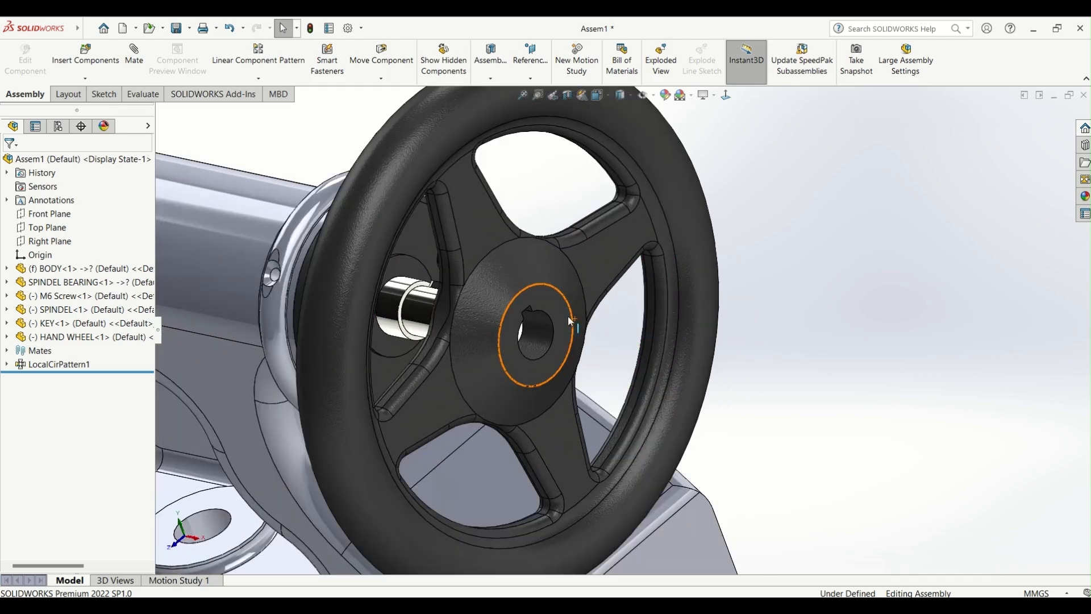
scroll(522, 314, down, 3)
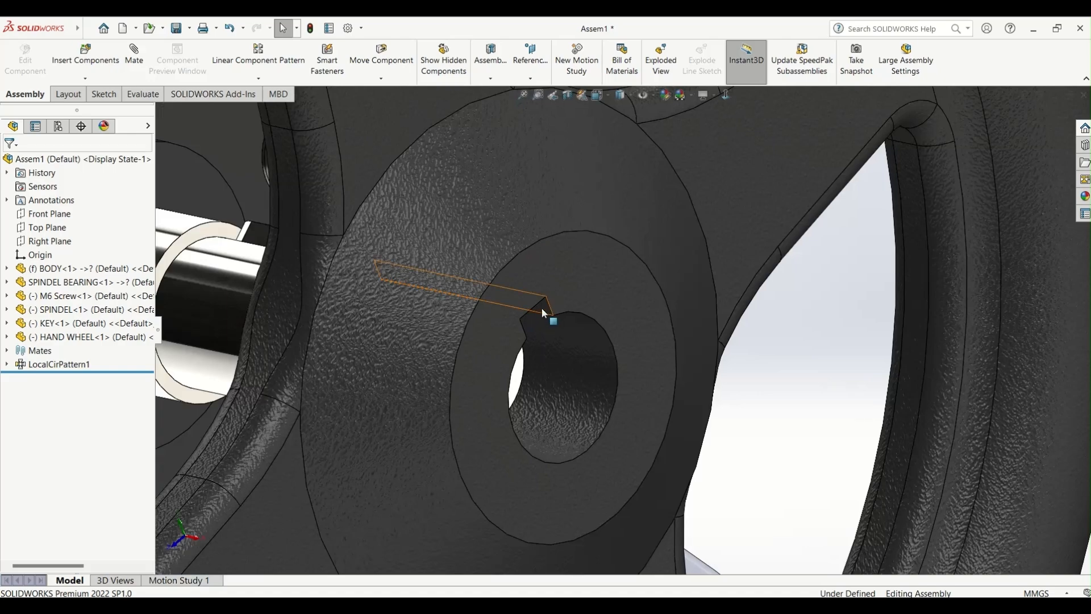
click(539, 327)
scroll(539, 327, up, 4)
middle_drag(519, 334, 309, 350)
scroll(599, 389, down, 4)
ctrl+click(697, 363)
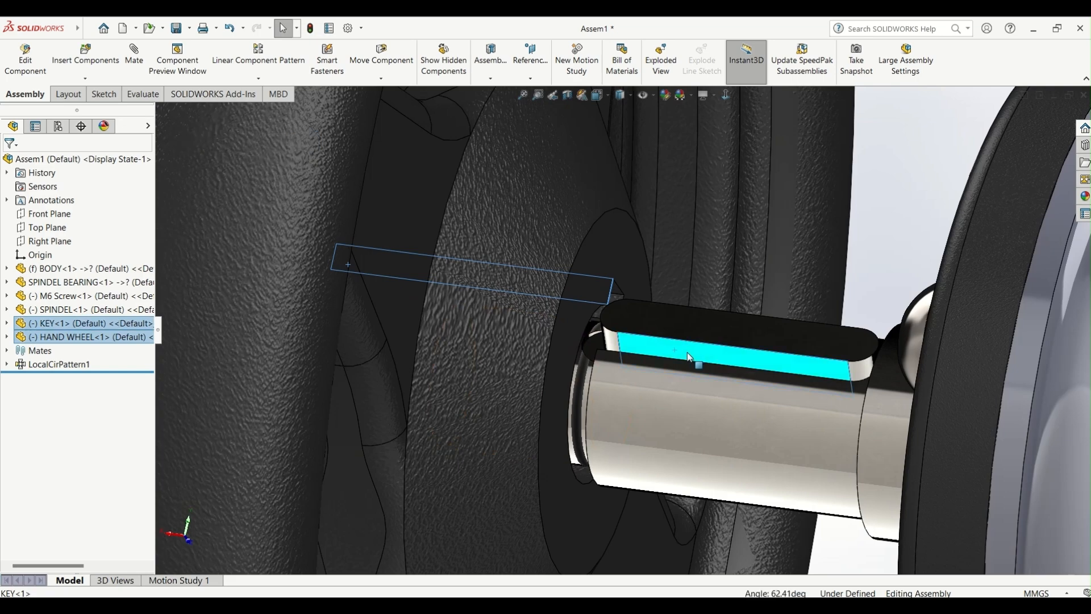
click(709, 343)
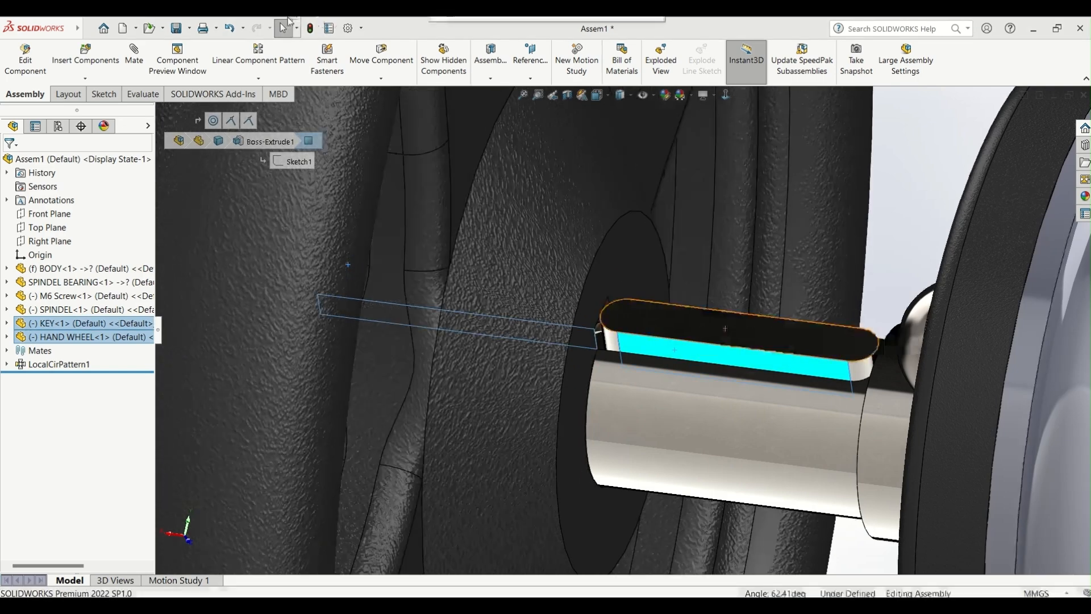
mouse_move(483, 19)
Mate the hand wheel's hub face to the key's rounded end face to seat the wheel over the key.
scroll(745, 430, up, 6)
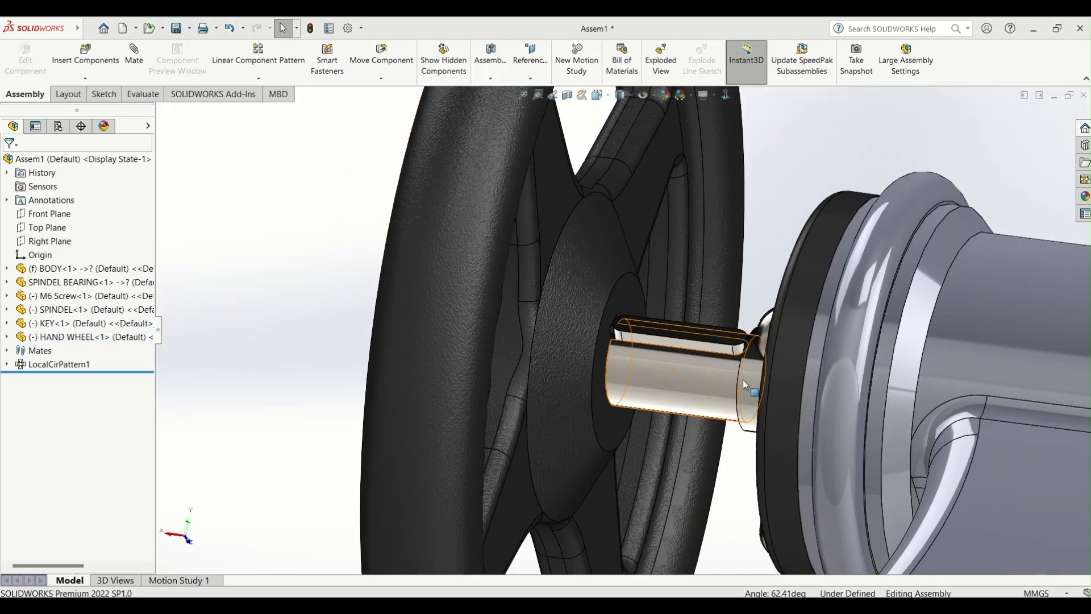
middle_drag(734, 281, 762, 440)
click(678, 370)
scroll(625, 369, down, 10)
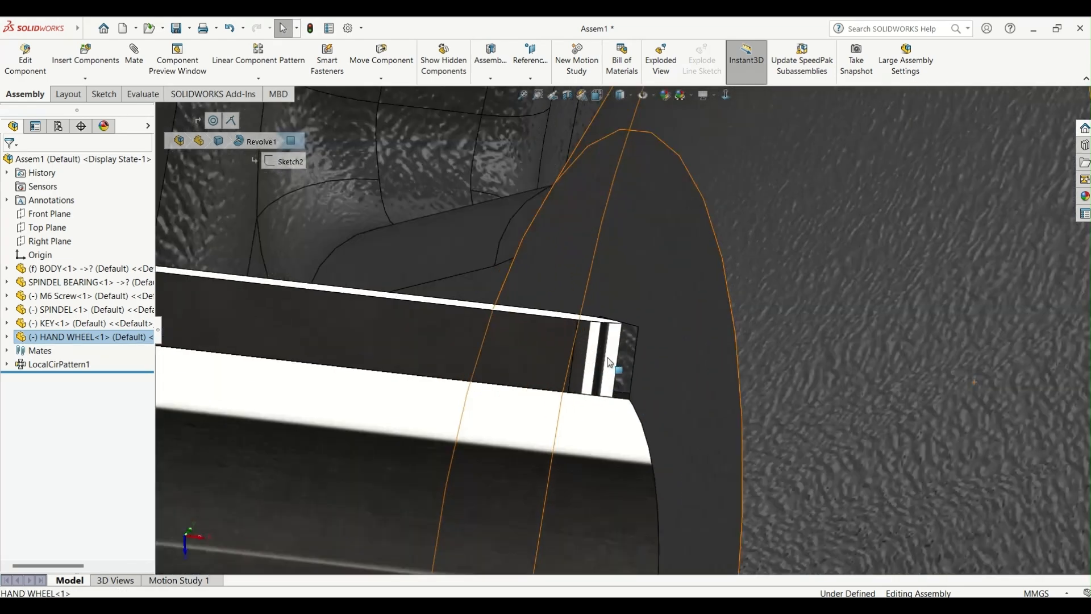
click(609, 362)
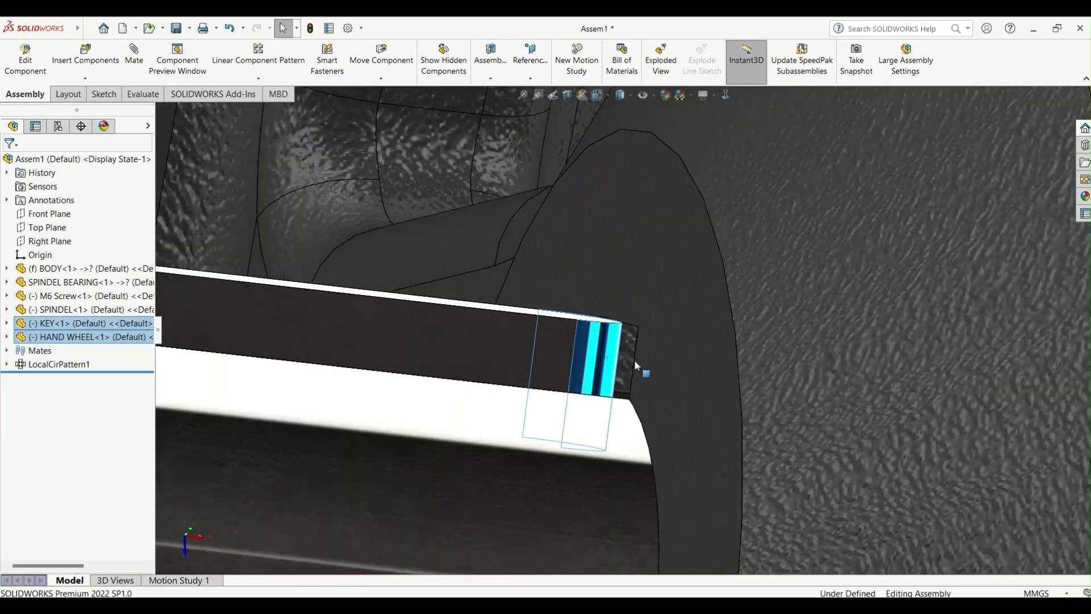
ctrl+click(634, 365)
click(641, 350)
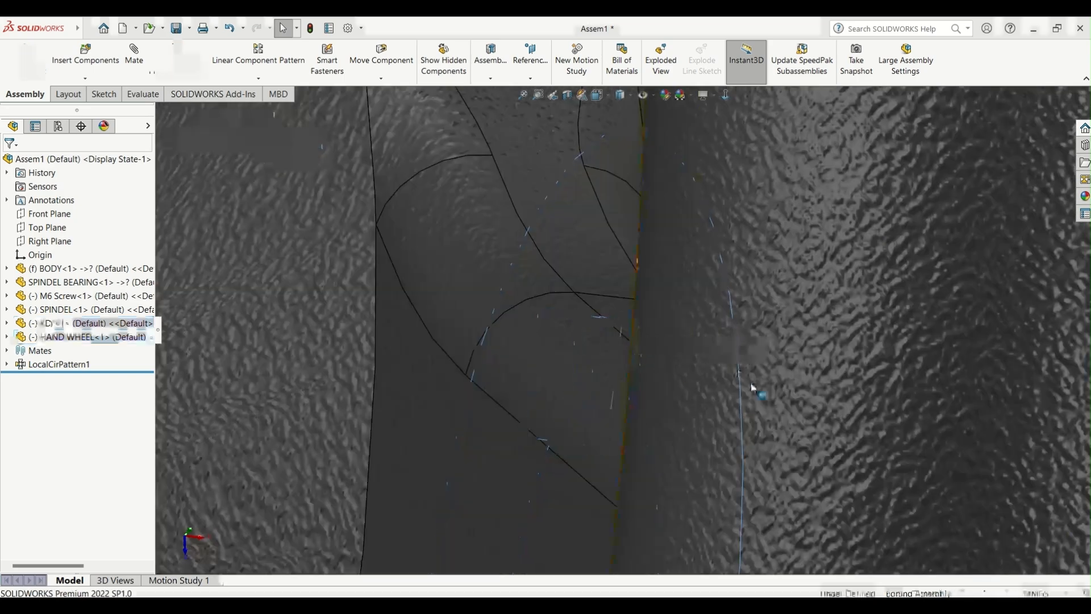
Examine the hand wheel's fit over the key and spindle, including the hub and the protruding thread.
scroll(751, 387, up, 10)
middle_drag(784, 370, 679, 338)
scroll(787, 316, down, 5)
scroll(685, 253, down, 3)
scroll(602, 329, up, 8)
scroll(625, 332, down, 4)
scroll(622, 334, up, 3)
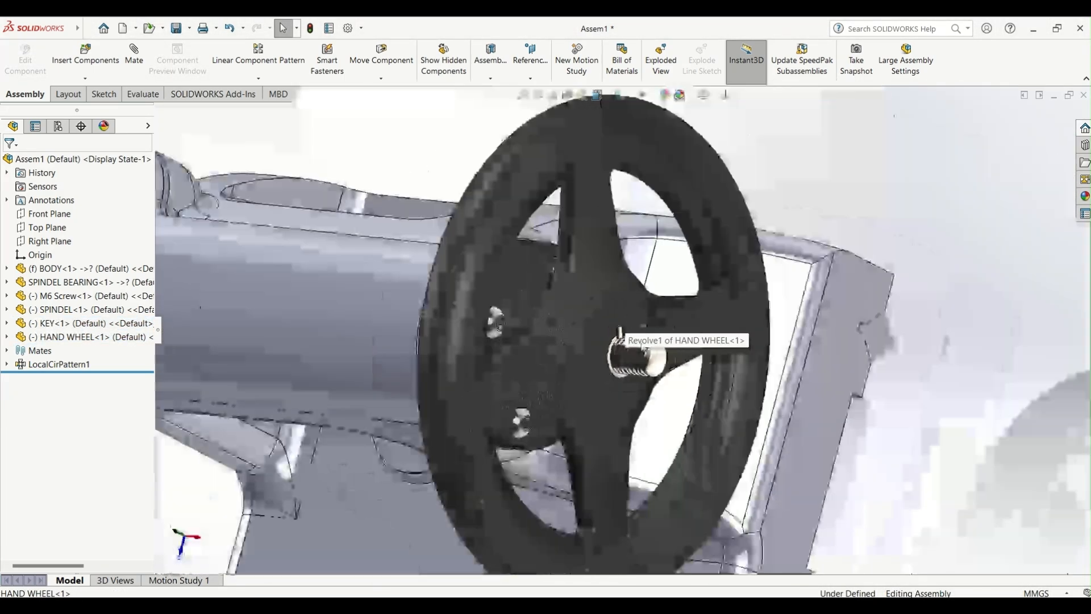
scroll(622, 332, down, 2)
scroll(625, 327, up, 4)
scroll(627, 322, up, 2)
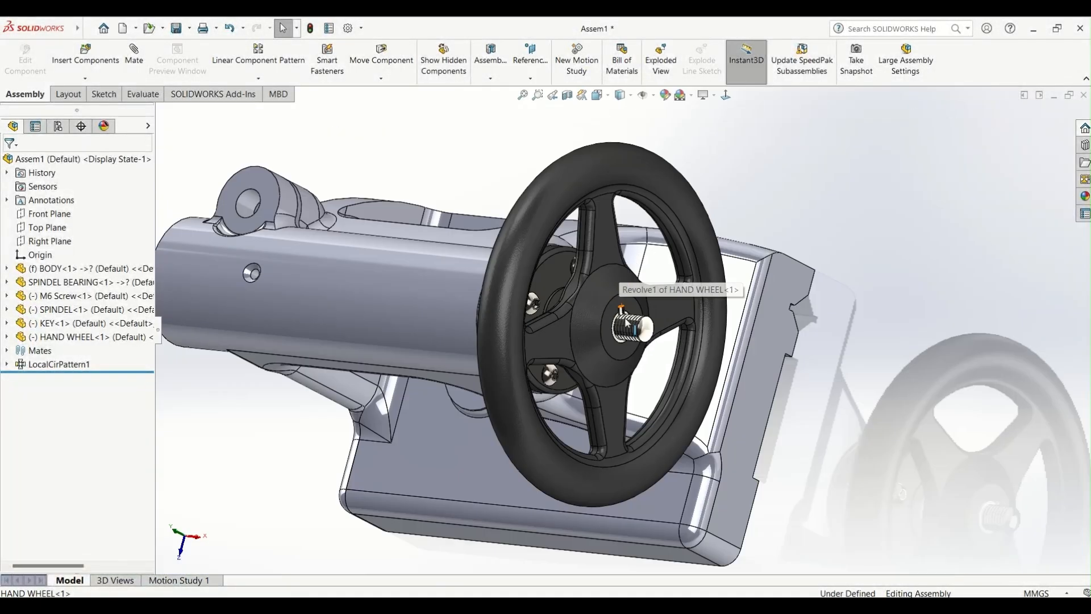
scroll(625, 319, up, 3)
scroll(626, 321, down, 3)
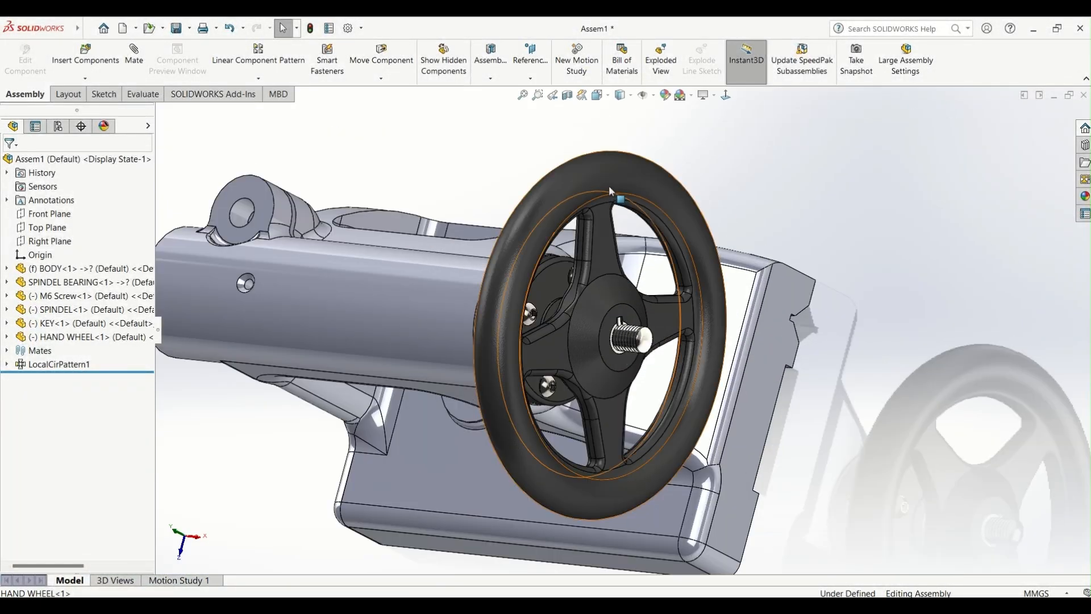
Insert the WASHER part from the lathe-tailstock folder and place it beside the hand wheel.
drag(619, 179, 593, 343)
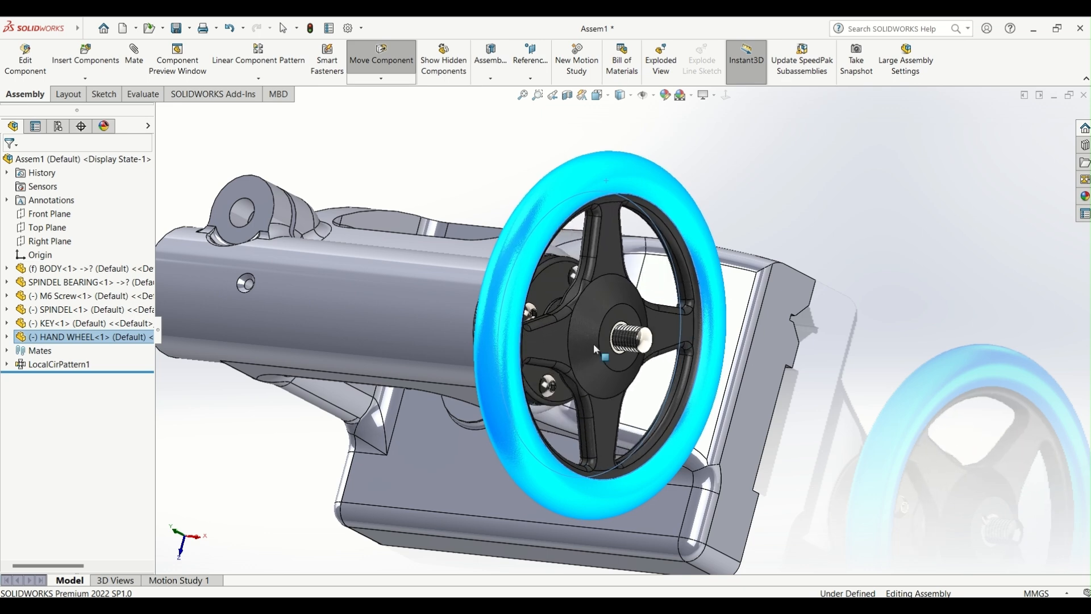
scroll(593, 344, up, 3)
middle_drag(546, 353, 570, 272)
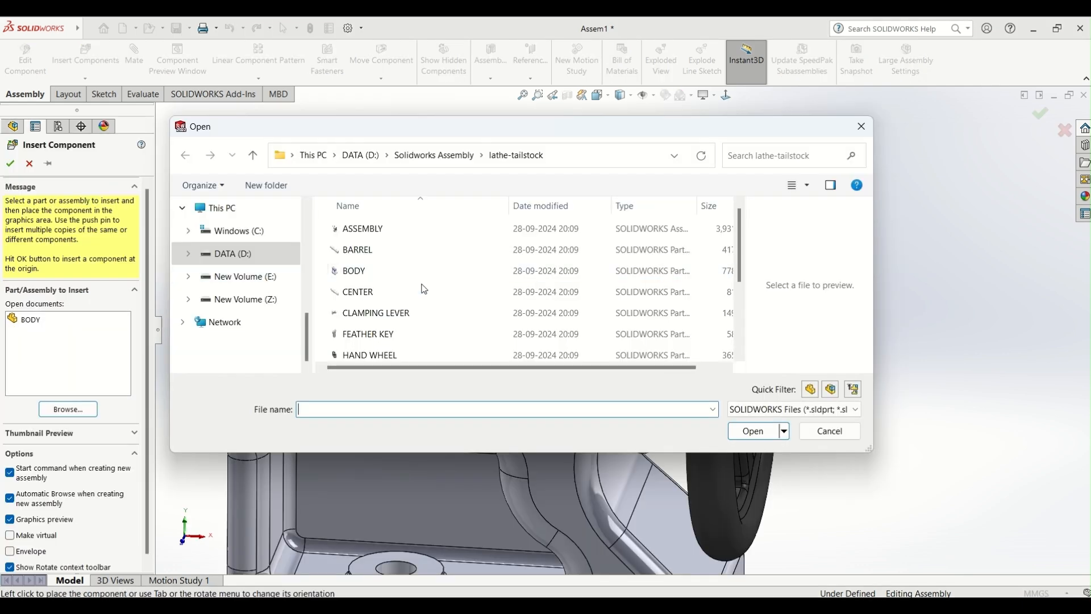
scroll(424, 288, down, 2)
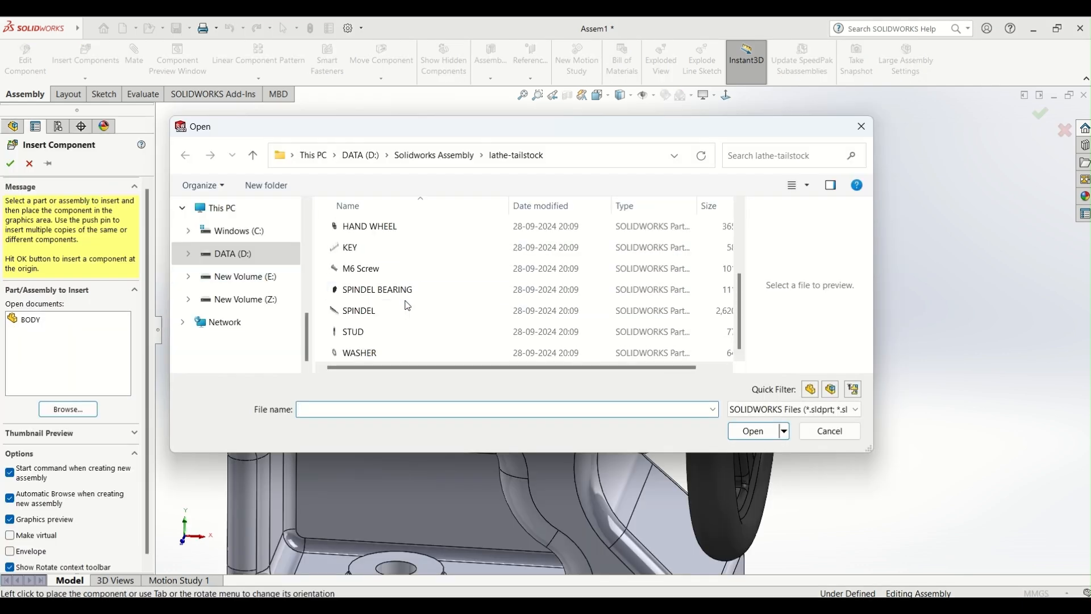
click(387, 353)
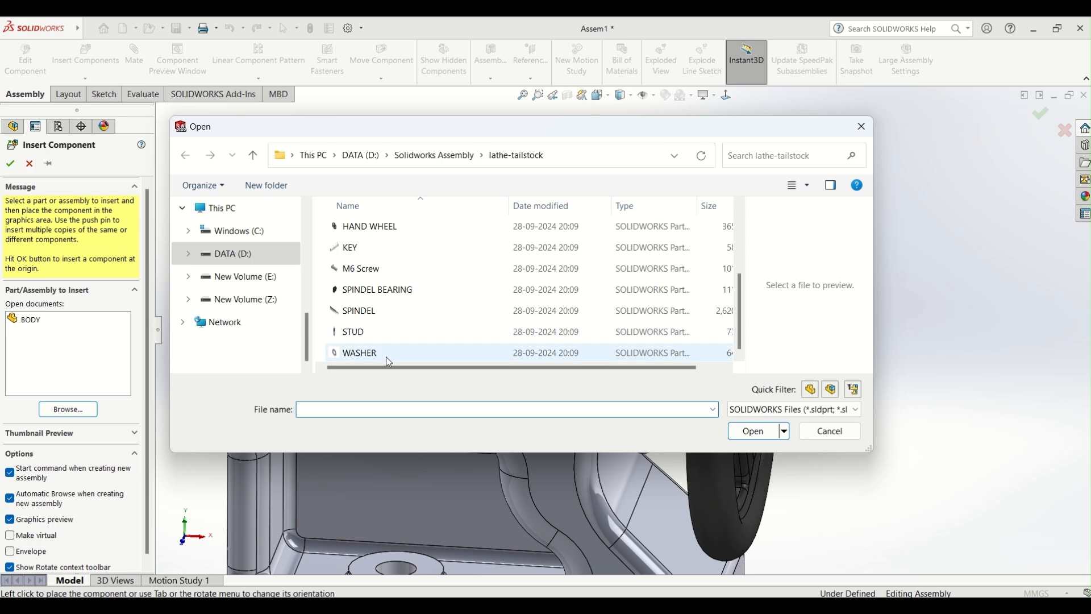
click(753, 431)
scroll(717, 335, down, 6)
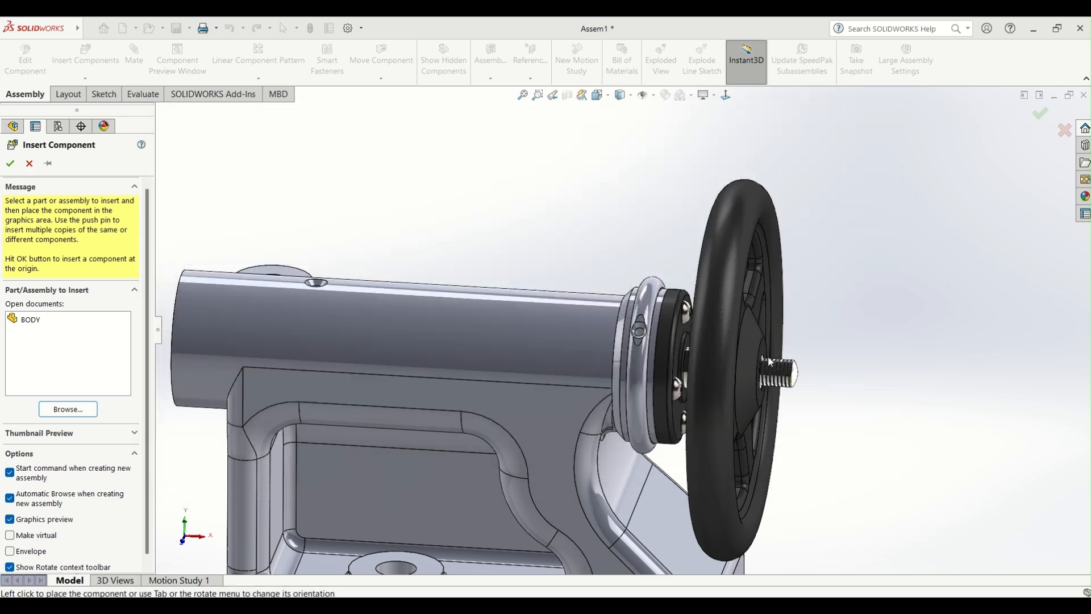
scroll(681, 335, up, 5)
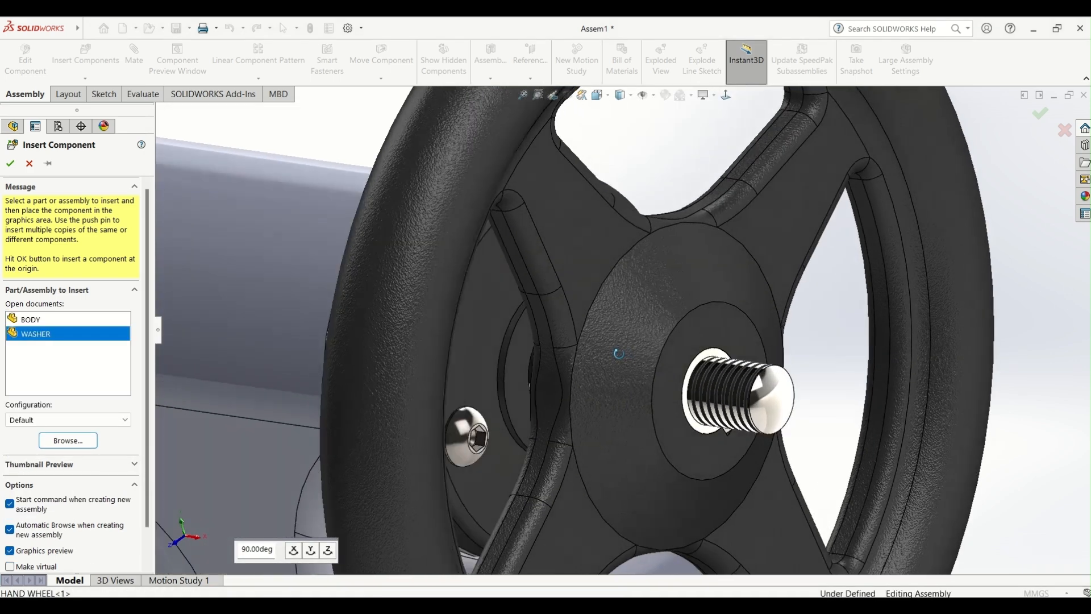
click(828, 346)
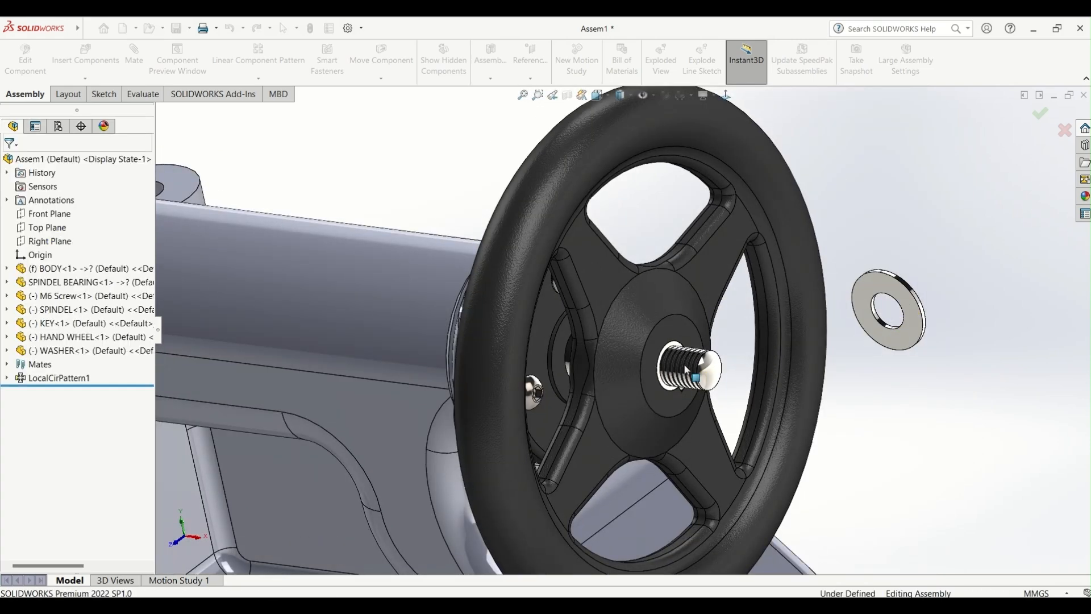
Add a concentric mate between the washer's bore and the threaded end of the spindle.
scroll(658, 335, down, 6)
scroll(651, 280, up, 5)
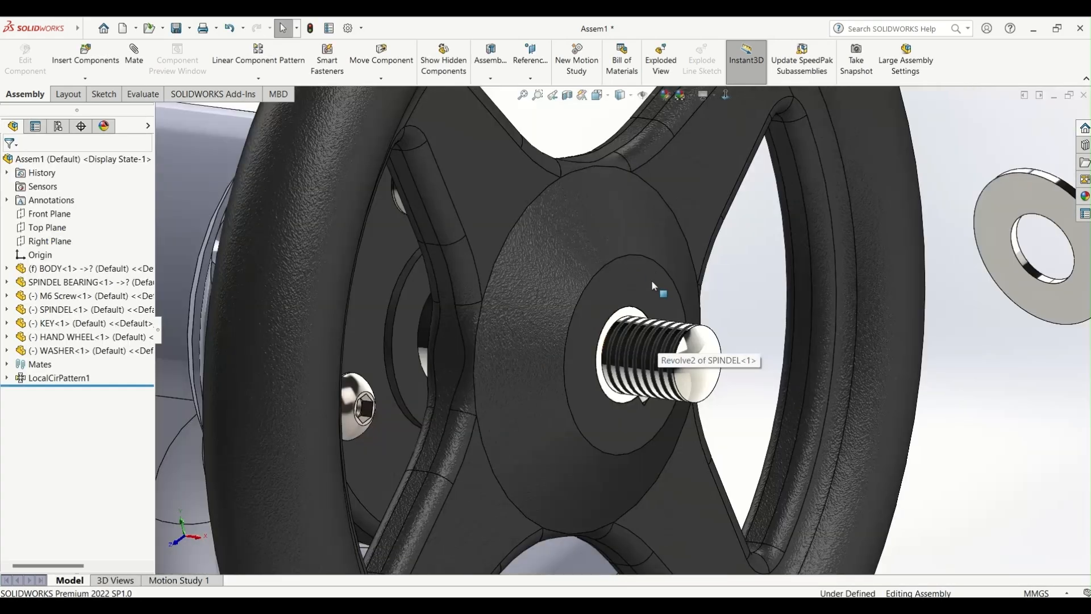
scroll(713, 334, down, 7)
click(676, 321)
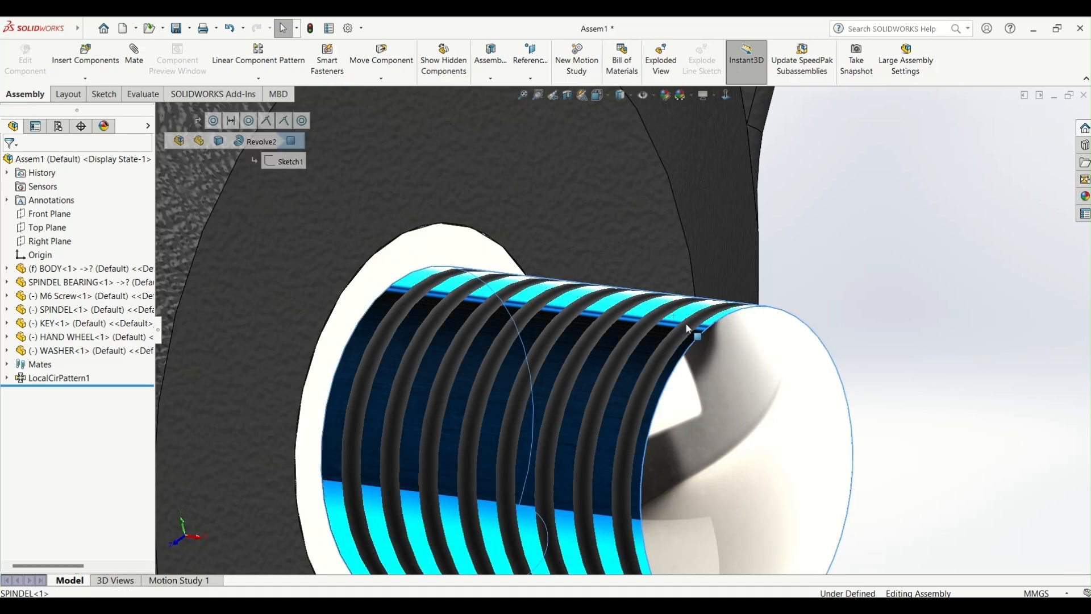
scroll(699, 338, up, 7)
scroll(739, 296, down, 4)
scroll(609, 325, down, 3)
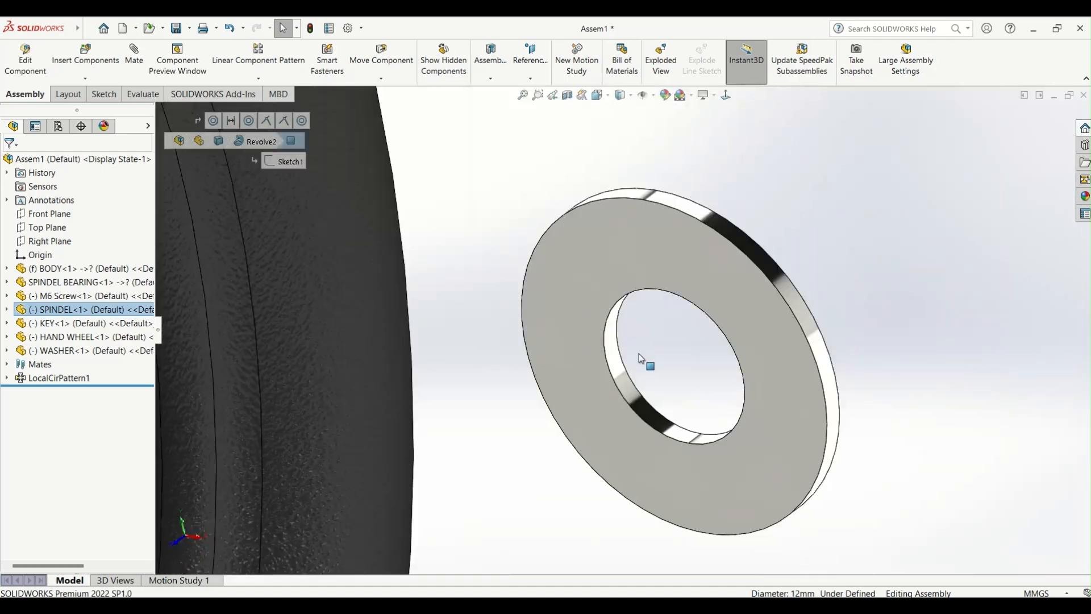
ctrl+click(620, 375)
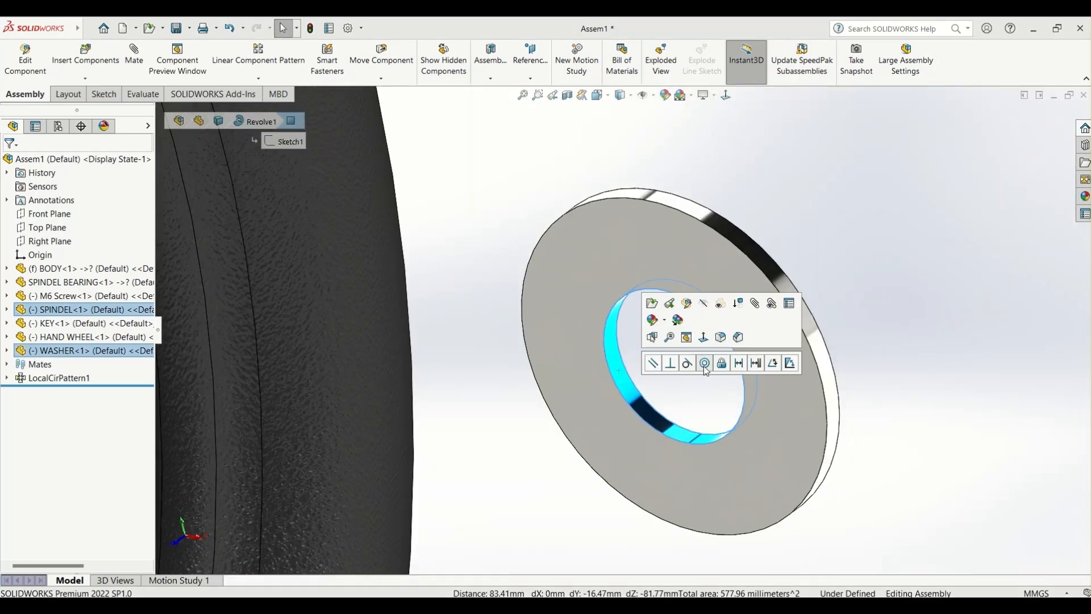
click(705, 367)
scroll(576, 386, up, 4)
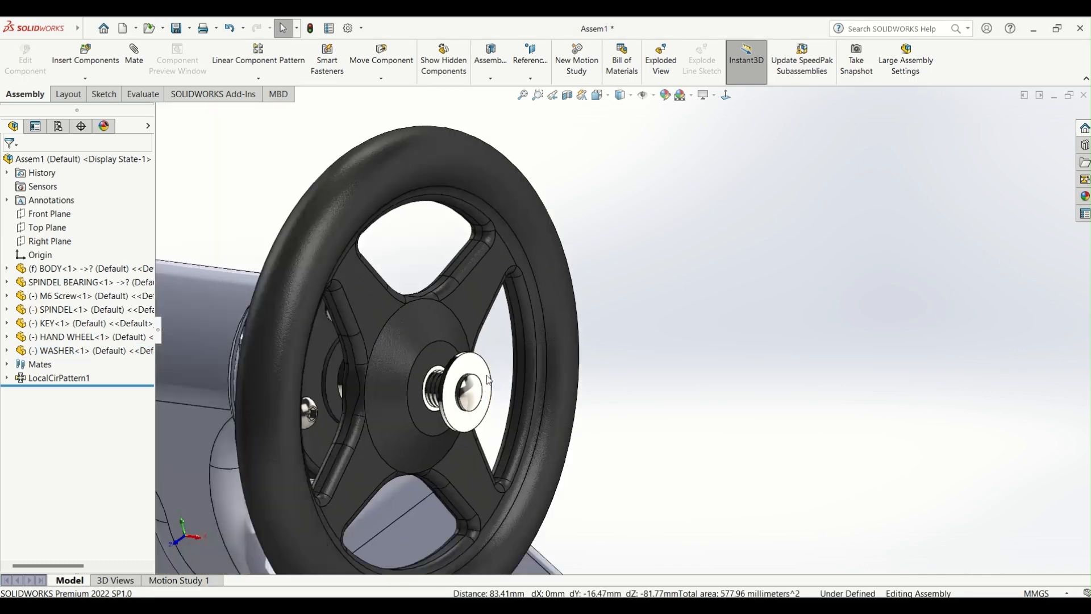
Add a coincident mate between the hand wheel's outer hub face and the washer's inner flat face.
click(436, 361)
scroll(503, 422, up, 3)
middle_drag(506, 409, 614, 363)
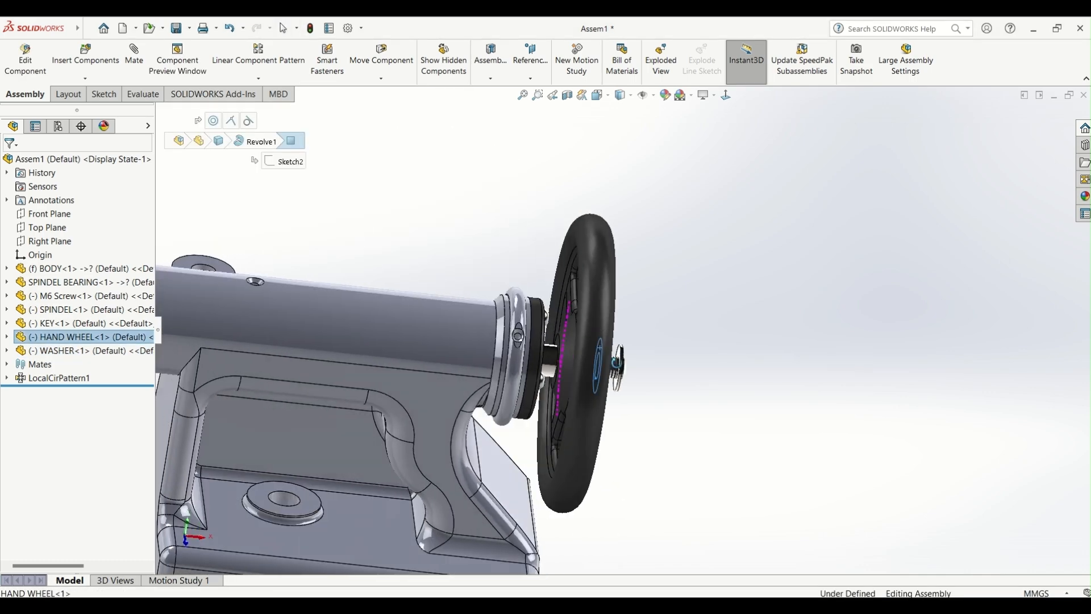
scroll(580, 324, down, 5)
scroll(582, 330, down, 2)
click(646, 325)
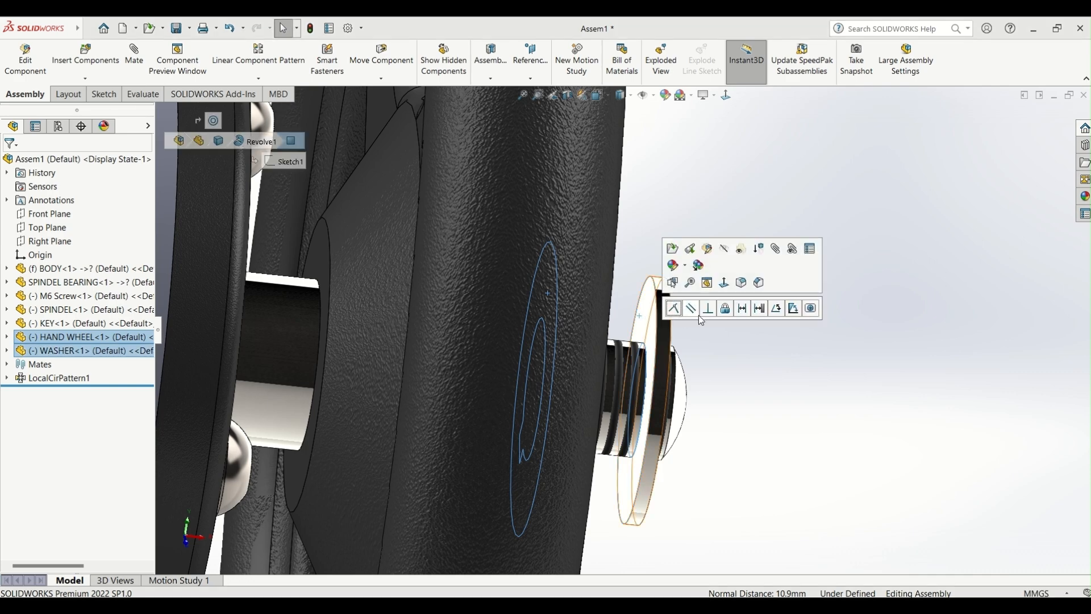
click(692, 311)
scroll(622, 348, up, 5)
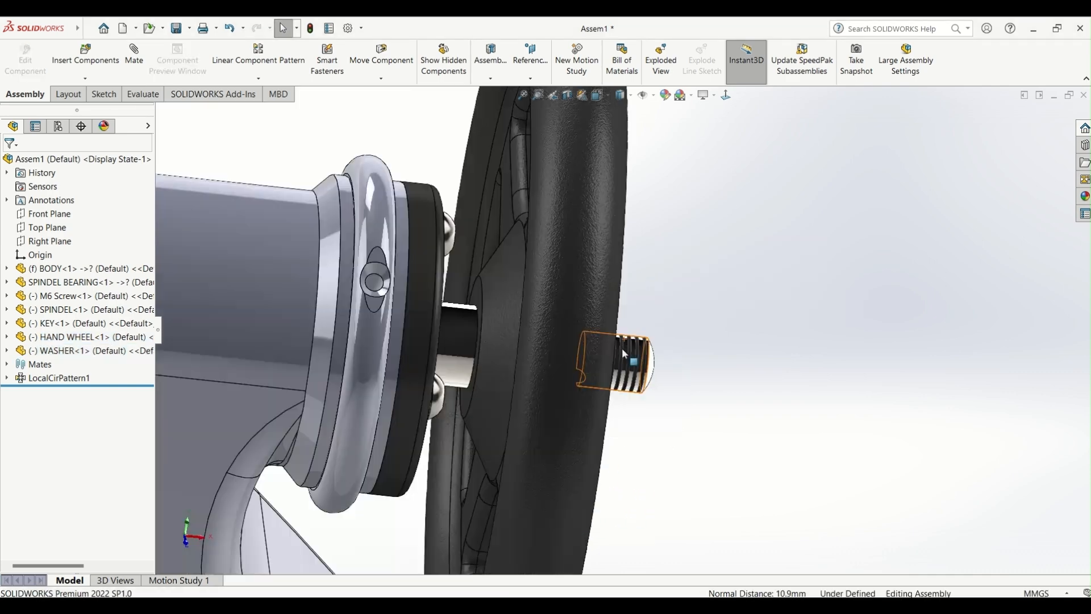
Examine the washer's seat against the hand wheel hub and the overall tailstock assembly.
middle_drag(616, 351, 585, 339)
scroll(595, 338, up, 1)
scroll(599, 340, down, 6)
scroll(622, 340, up, 5)
scroll(568, 366, up, 4)
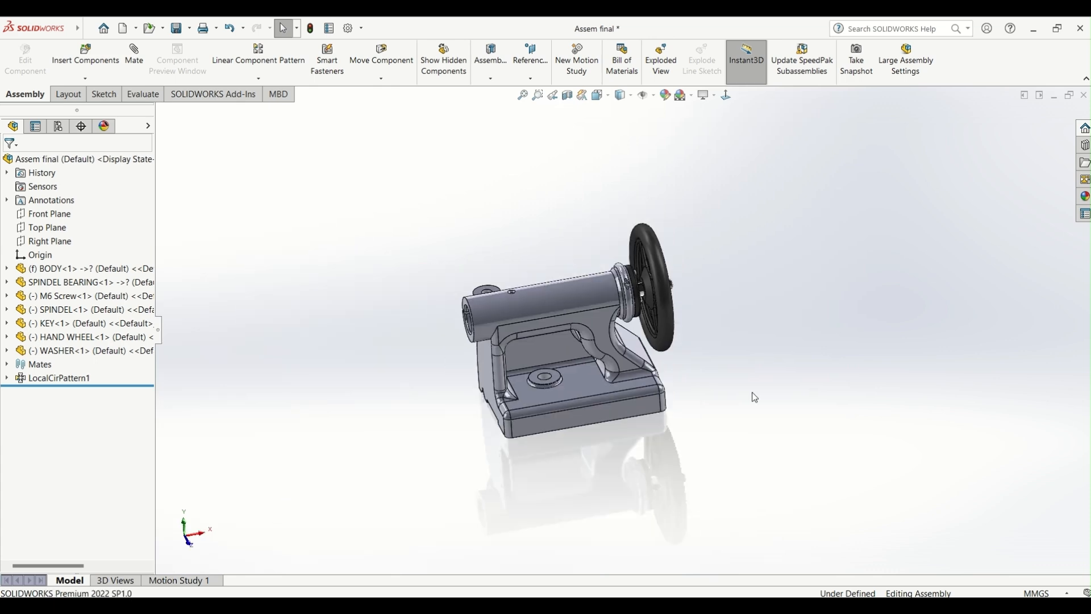
scroll(751, 393, up, 1)
mouse_move(751, 393)
middle_down()
mouse_move(749, 372)
mouse_move(742, 389)
middle_up()
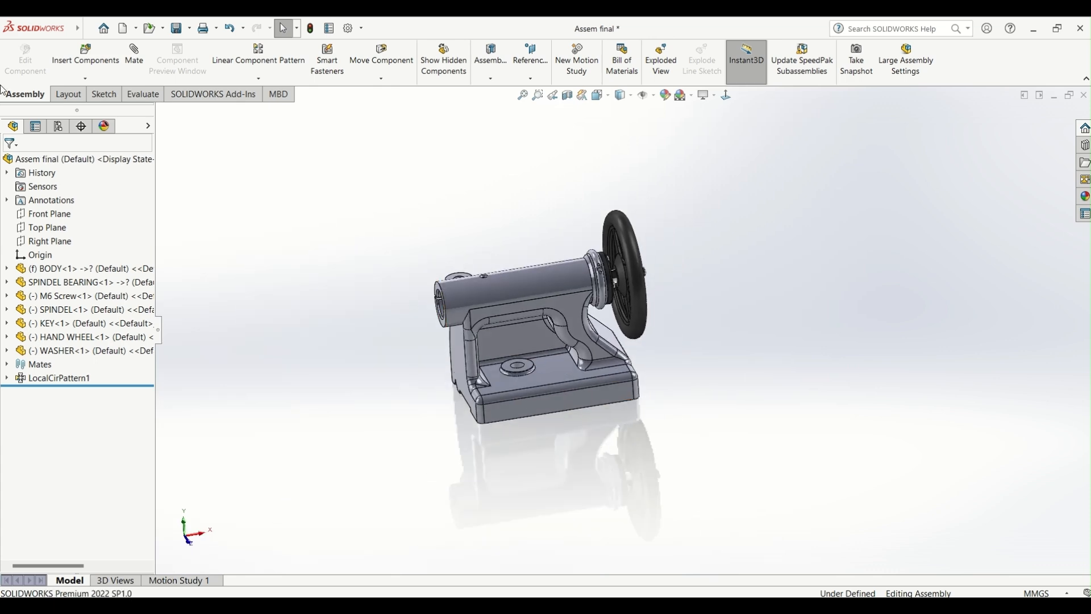
Insert the BARREL part and place it above the body's bored cylinder.
click(74, 66)
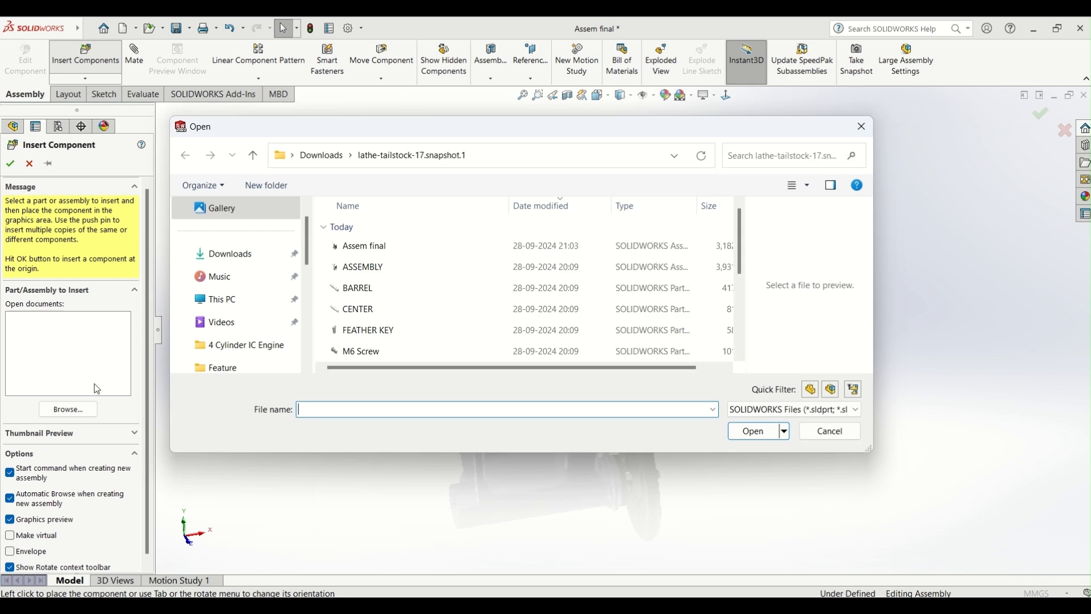
click(387, 289)
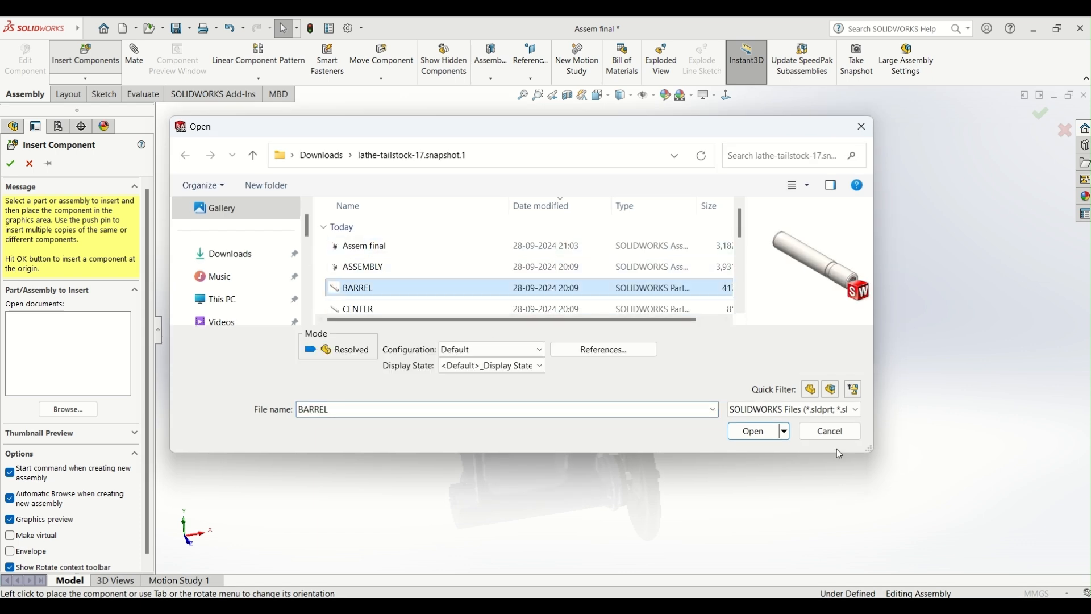
click(754, 433)
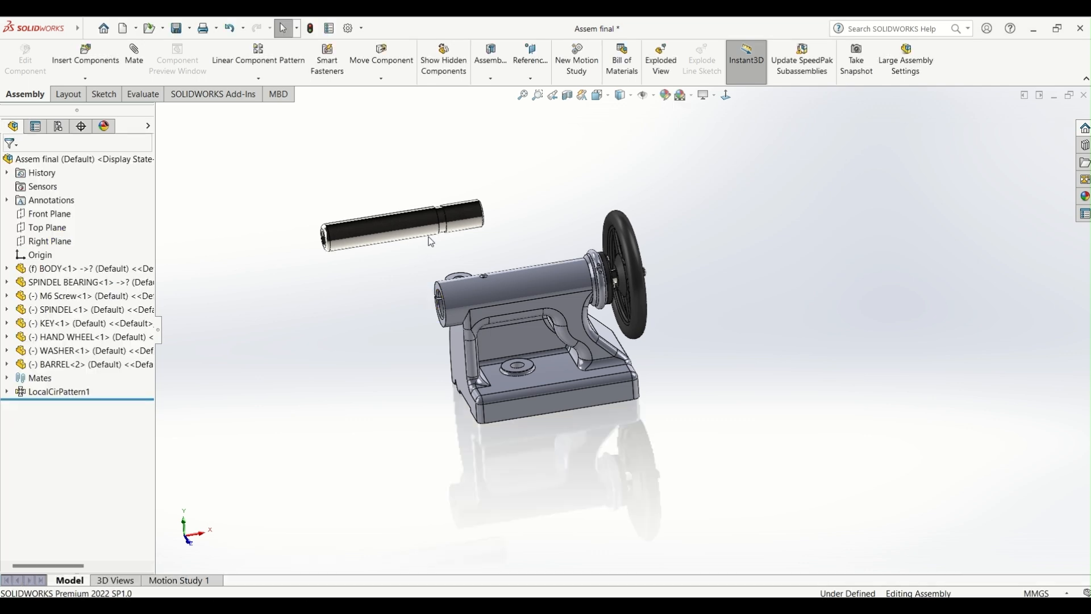
Add a concentric mate between the barrel's outer cylindrical face and the body's bore.
scroll(449, 290, down, 1)
middle_drag(454, 293, 485, 289)
click(402, 207)
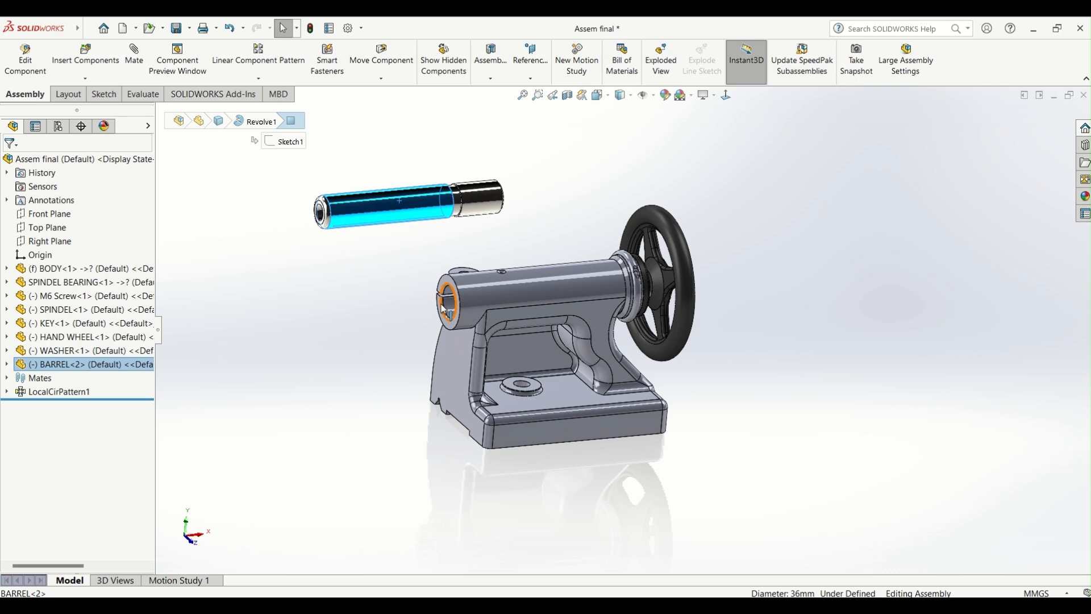
scroll(446, 313, down, 2)
ctrl+click(487, 312)
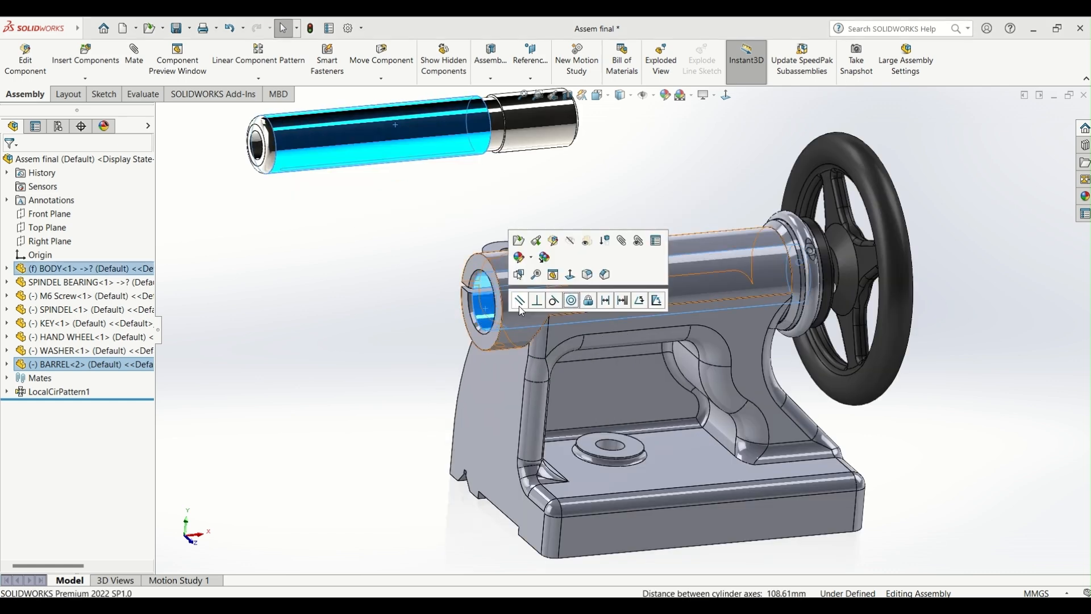
click(572, 301)
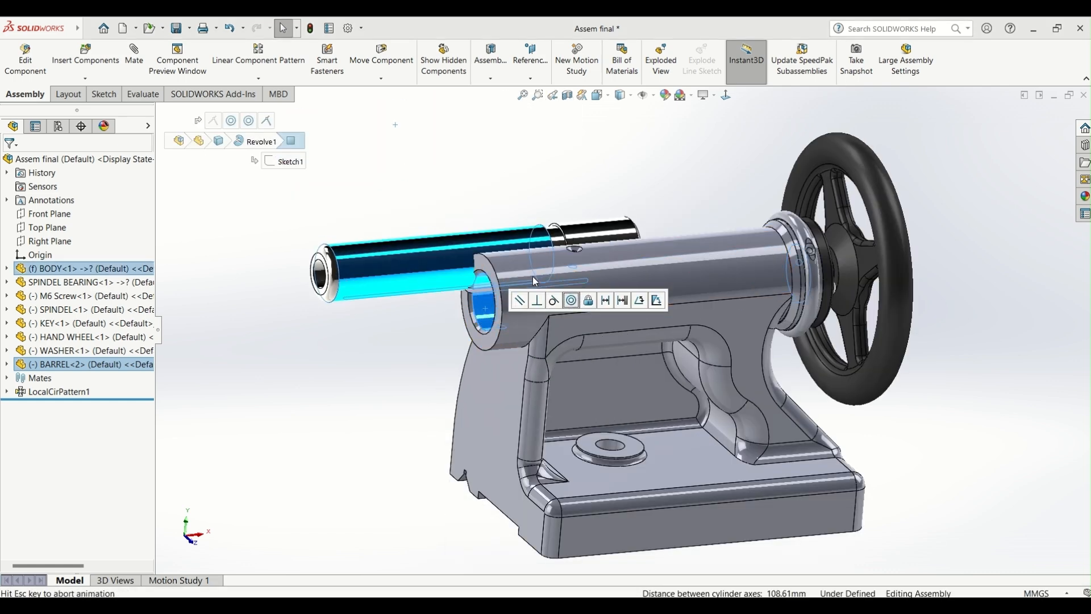
click(452, 212)
Add a 49 mm distance mate between the body's annular end face and the barrel's front end face.
scroll(476, 264, down, 3)
click(505, 305)
scroll(505, 305, up, 3)
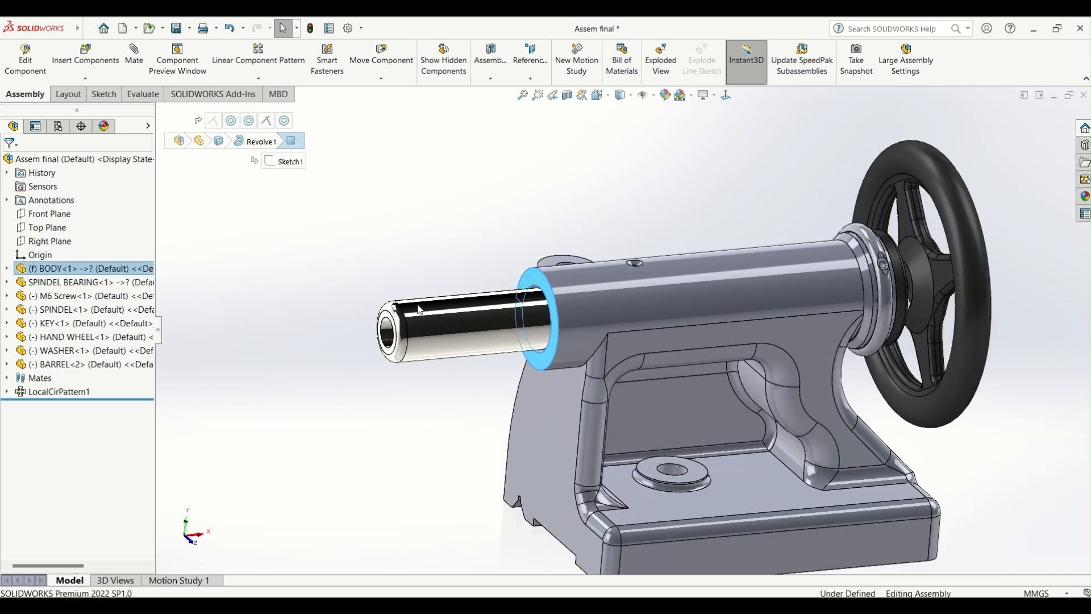
scroll(427, 341, down, 4)
ctrl+click(423, 335)
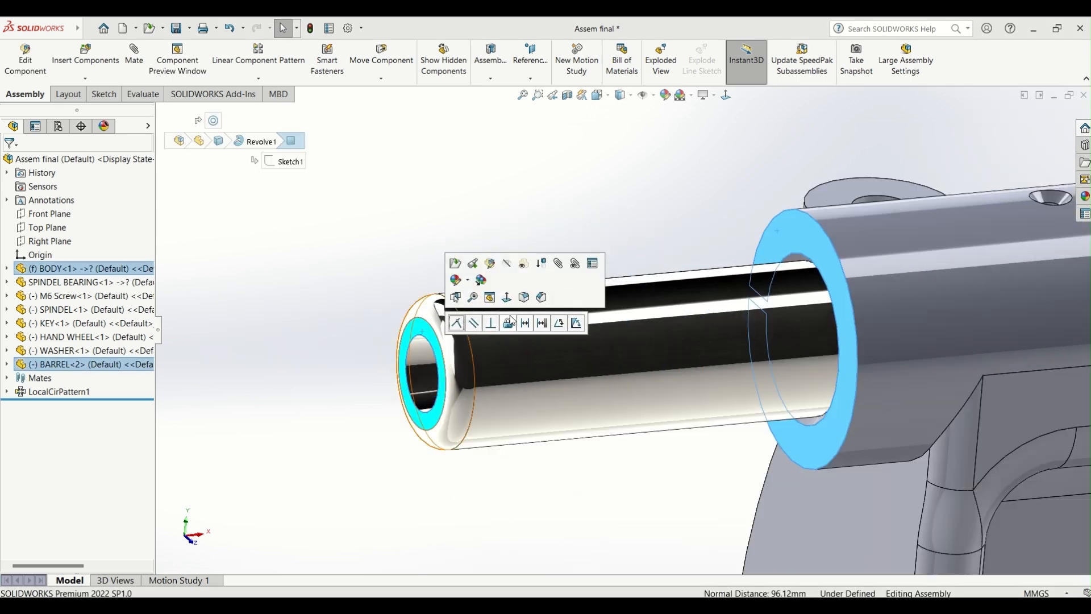
click(523, 323)
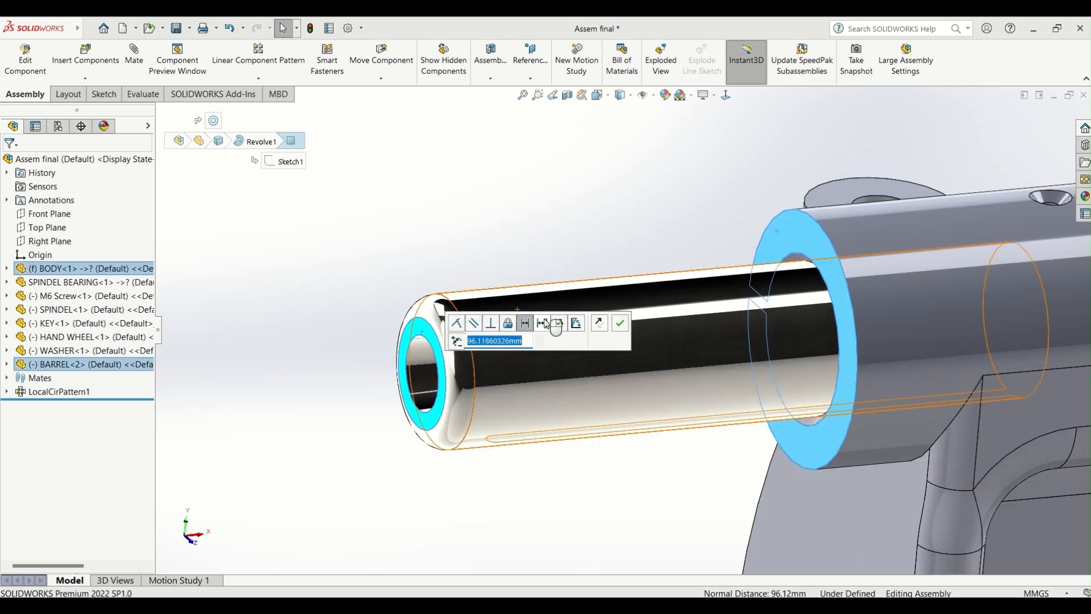
text(49)
key(Return)
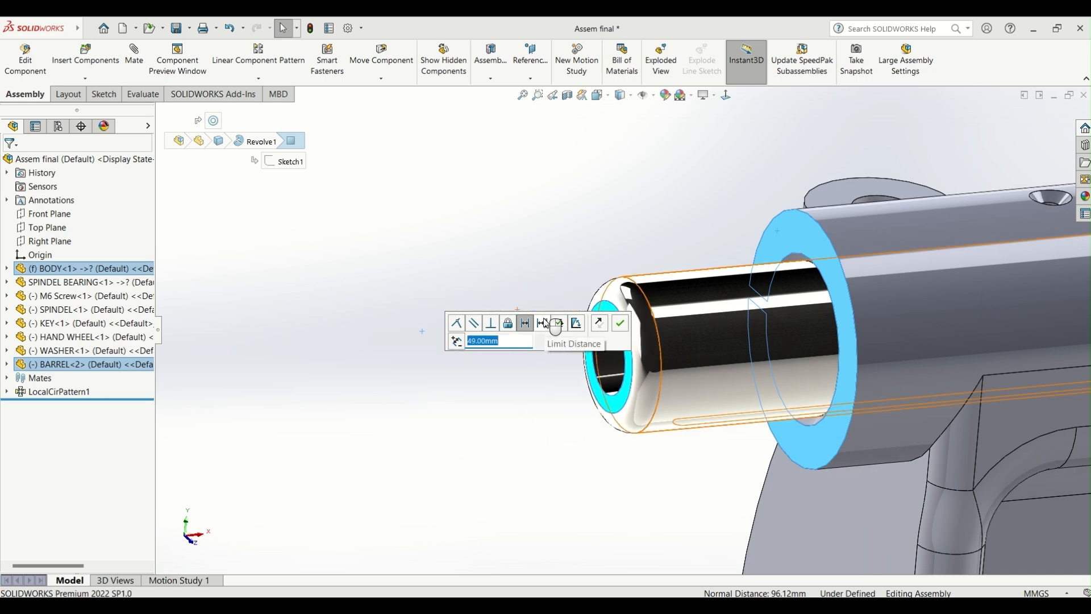
click(617, 327)
scroll(710, 322, up, 9)
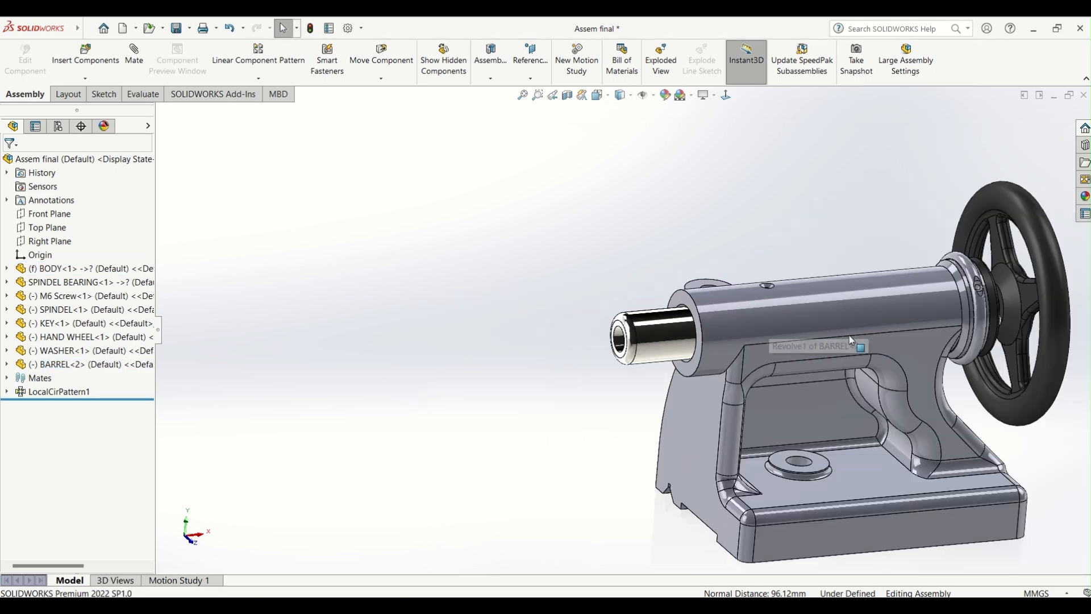
Add a coincident mate between the spindle's Front Plane and the barrel's Top Plane.
scroll(874, 351, down, 3)
middle_drag(812, 327, 781, 309)
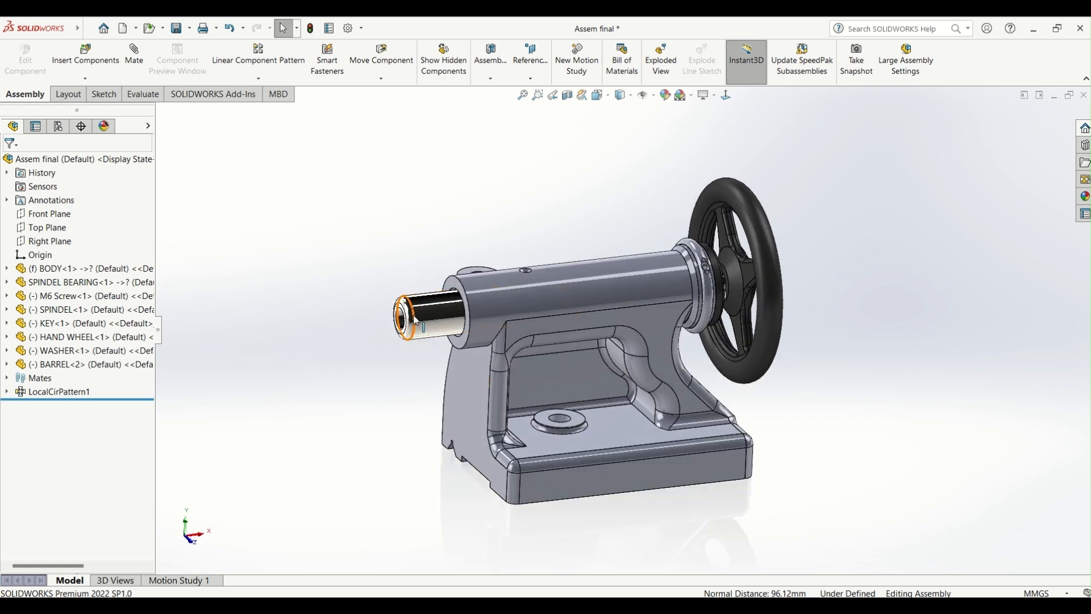
click(429, 323)
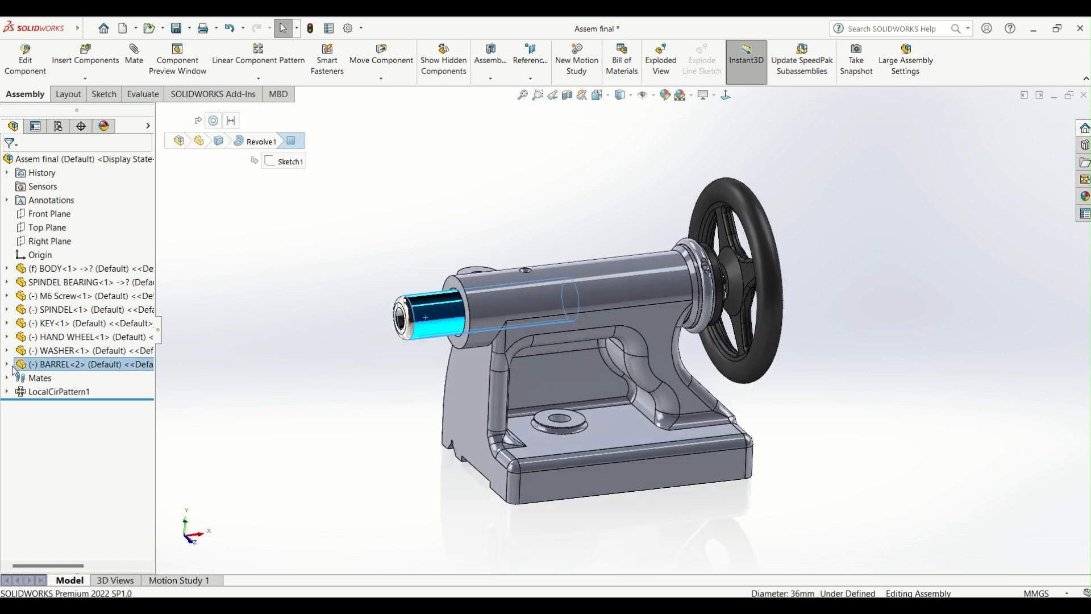
click(12, 366)
scroll(84, 391, down, 1)
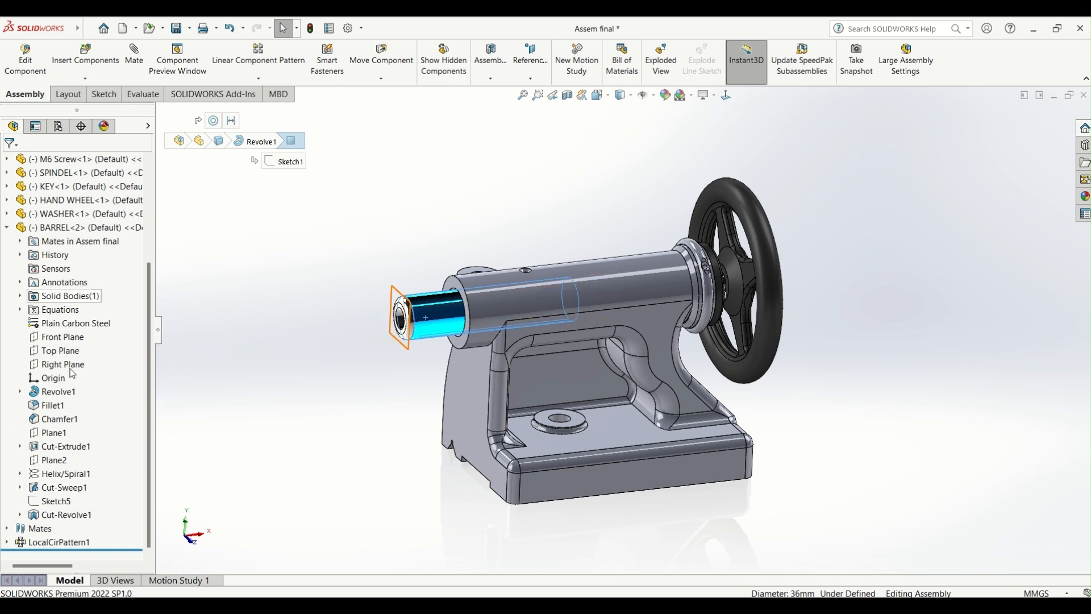
scroll(84, 393, up, 3)
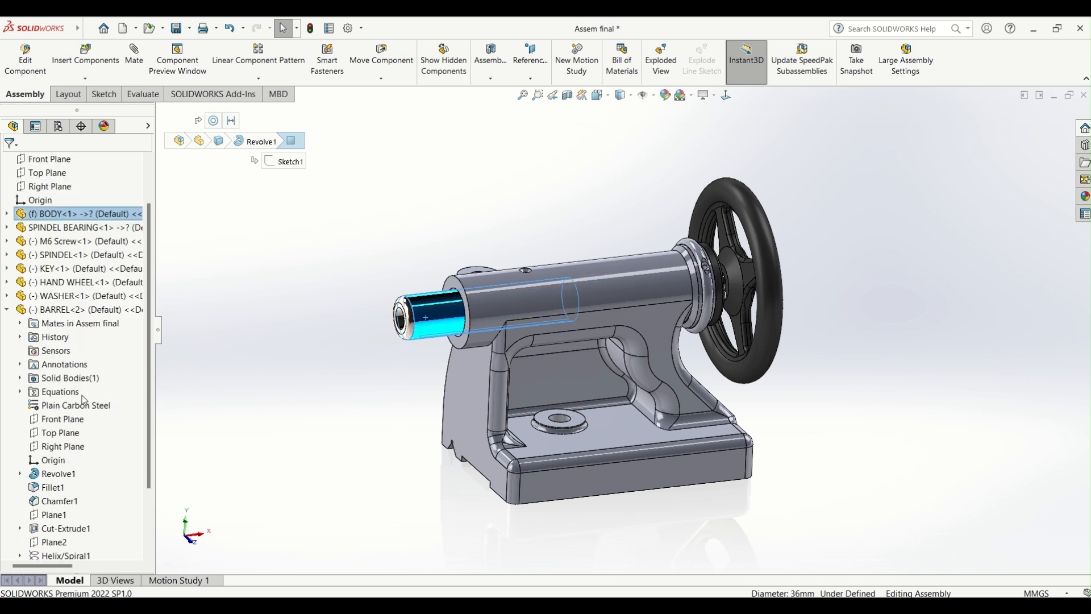
click(8, 255)
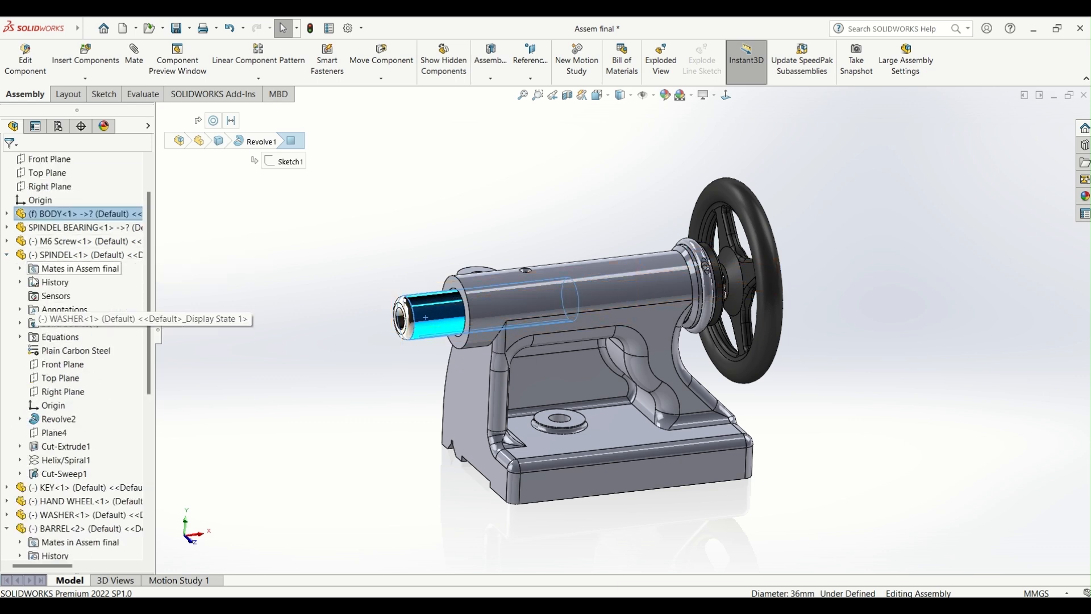
click(62, 365)
scroll(66, 392, down, 1)
scroll(94, 400, down, 3)
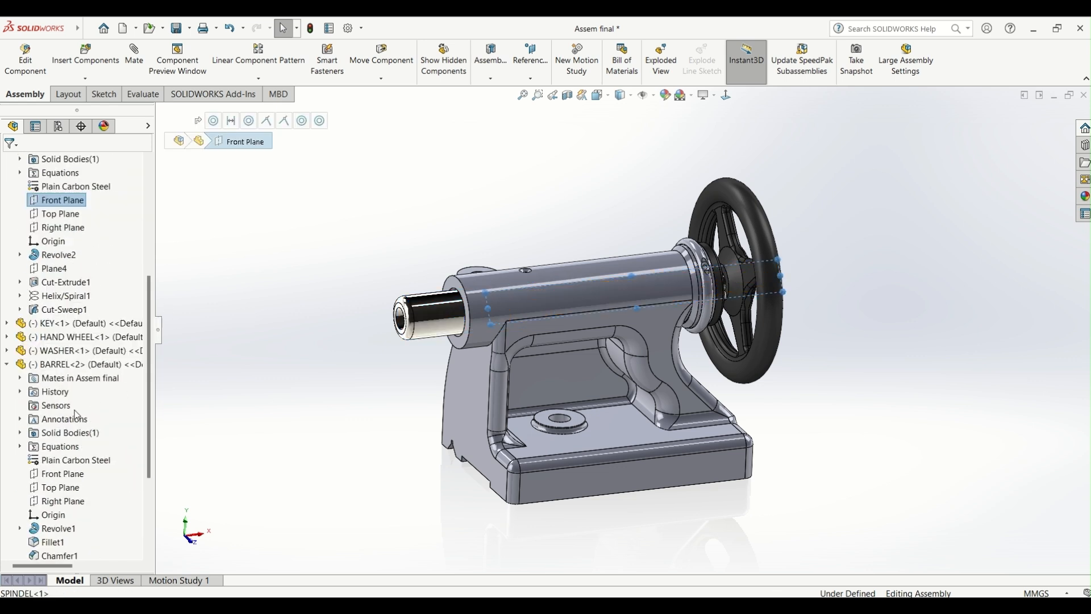
ctrl+click(58, 487)
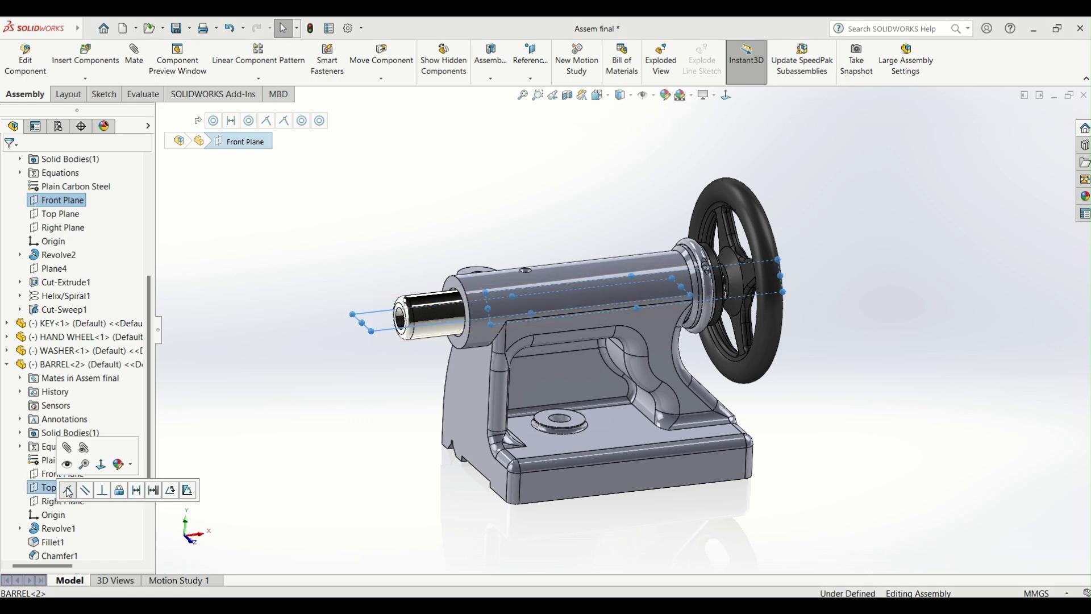
click(68, 491)
click(393, 391)
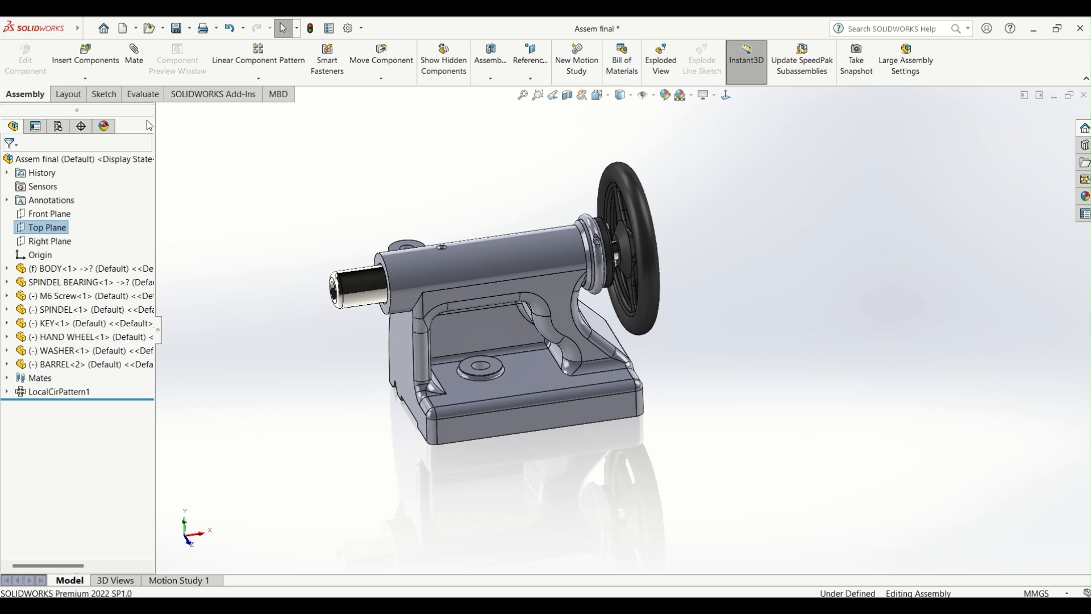
Insert the CENTER part and place it just above the protruding barrel.
click(81, 61)
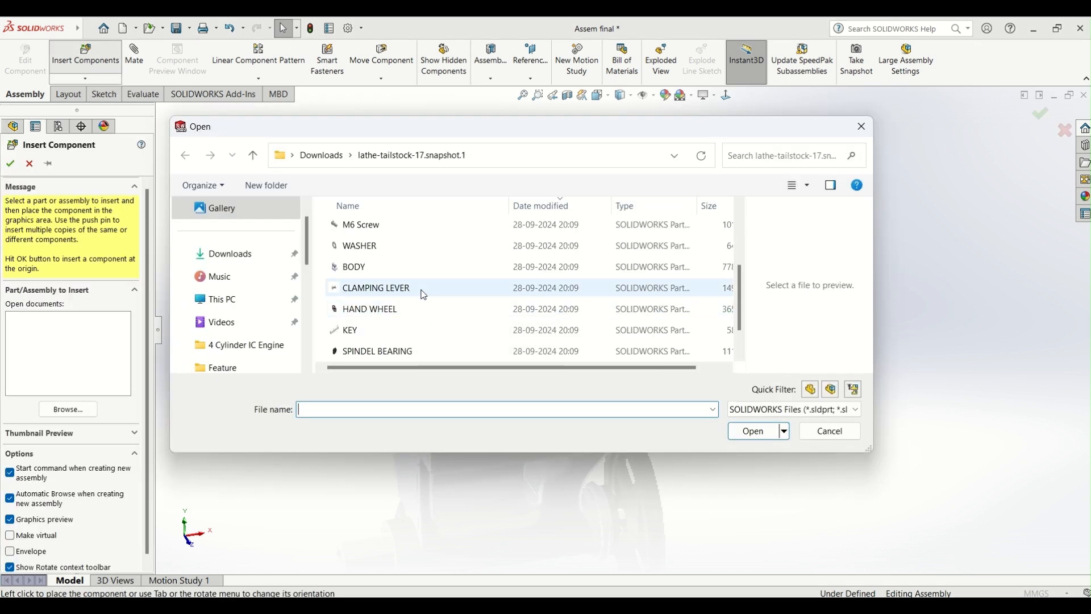
click(422, 288)
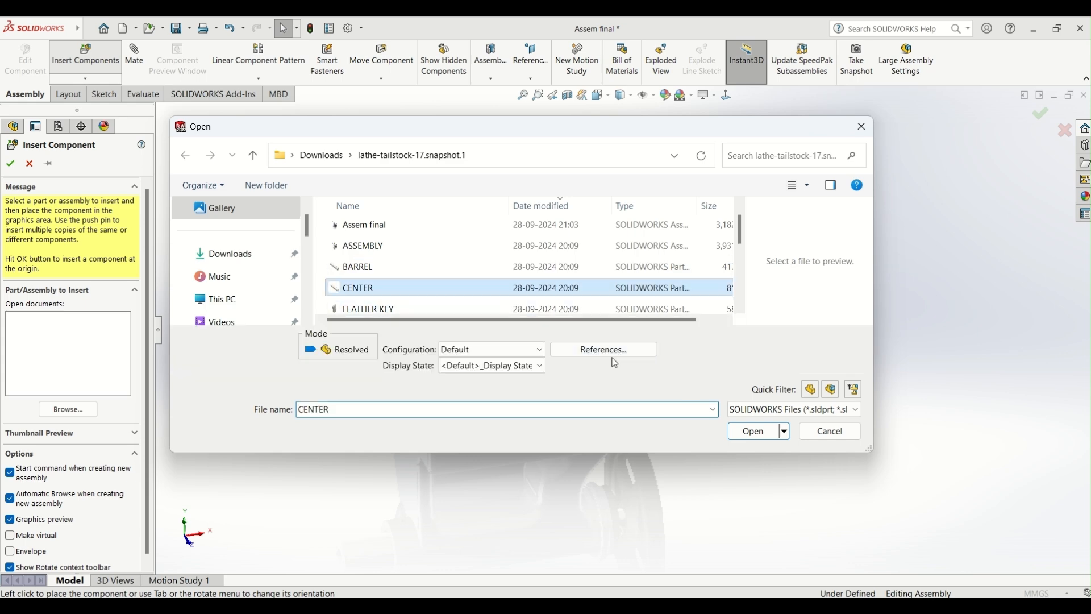
click(747, 436)
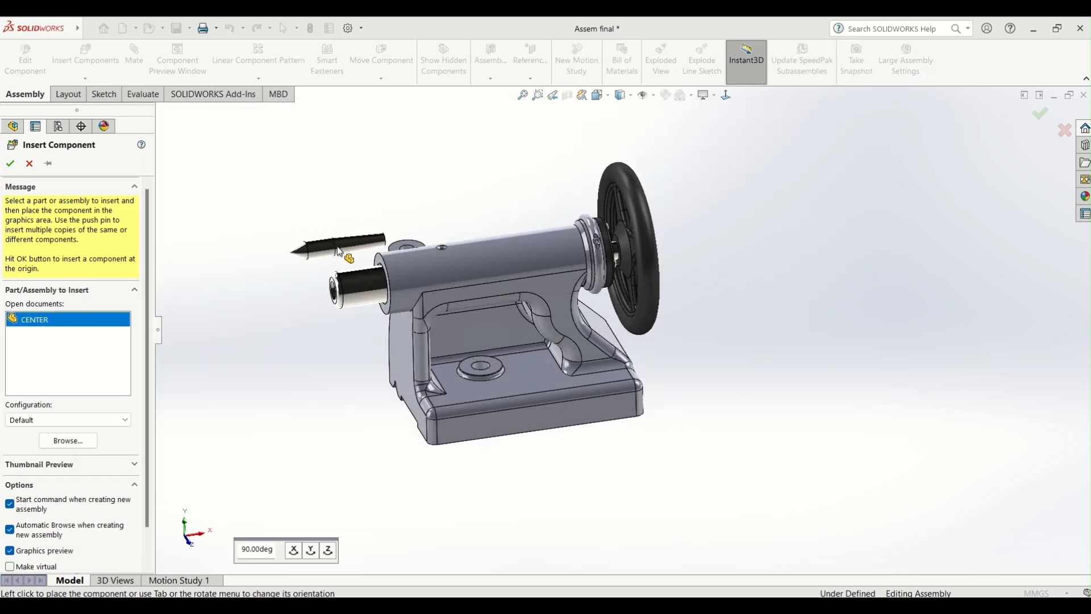
click(366, 243)
Add a concentric mate between the center's cylindrical face and the barrel's outer cylindrical face.
scroll(388, 254, down, 4)
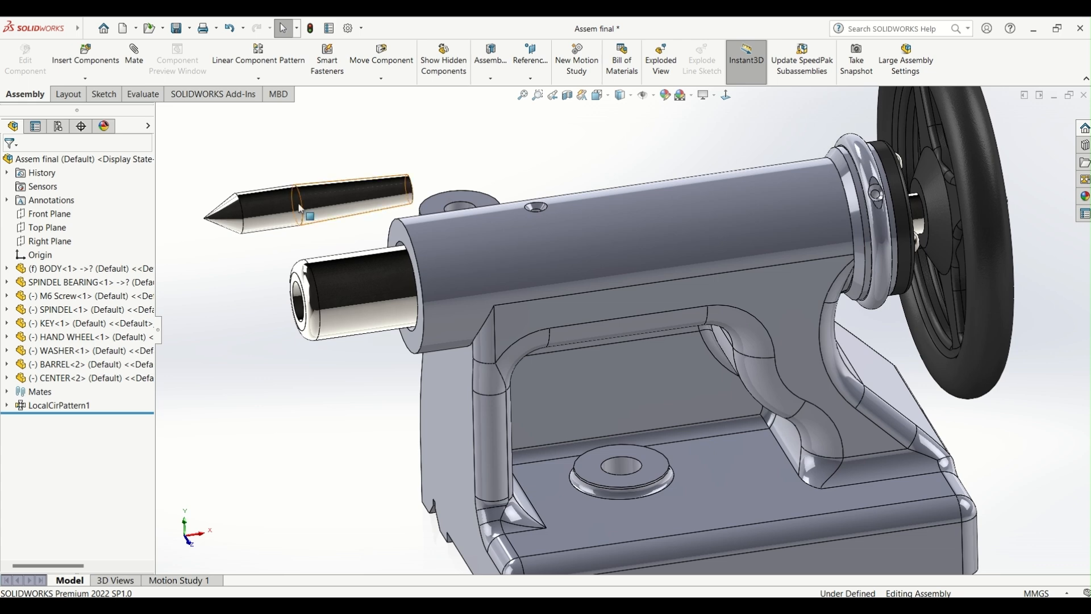
ctrl+click(300, 310)
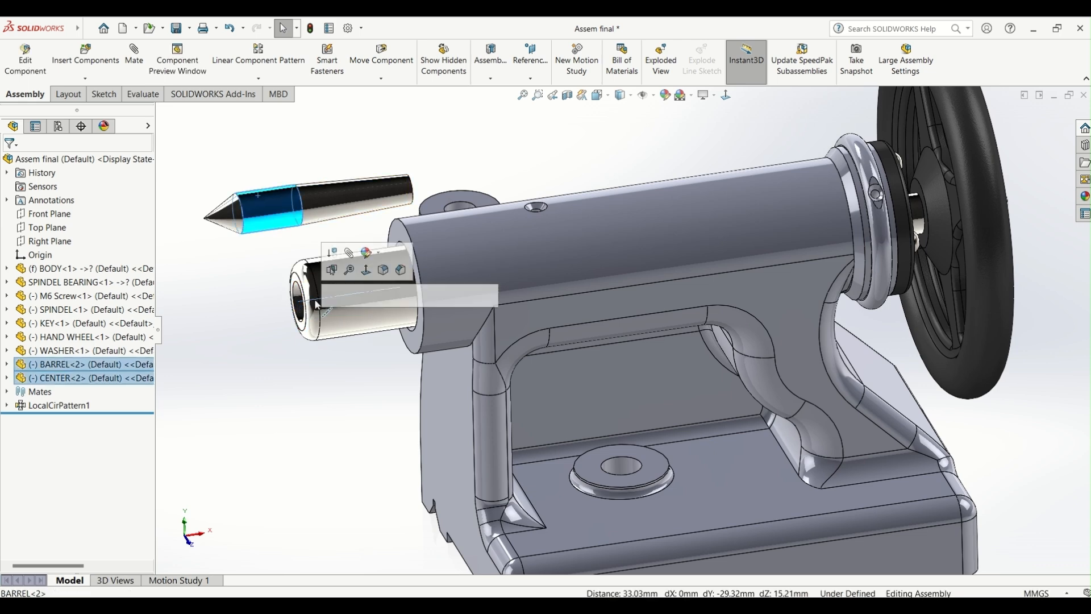
click(402, 296)
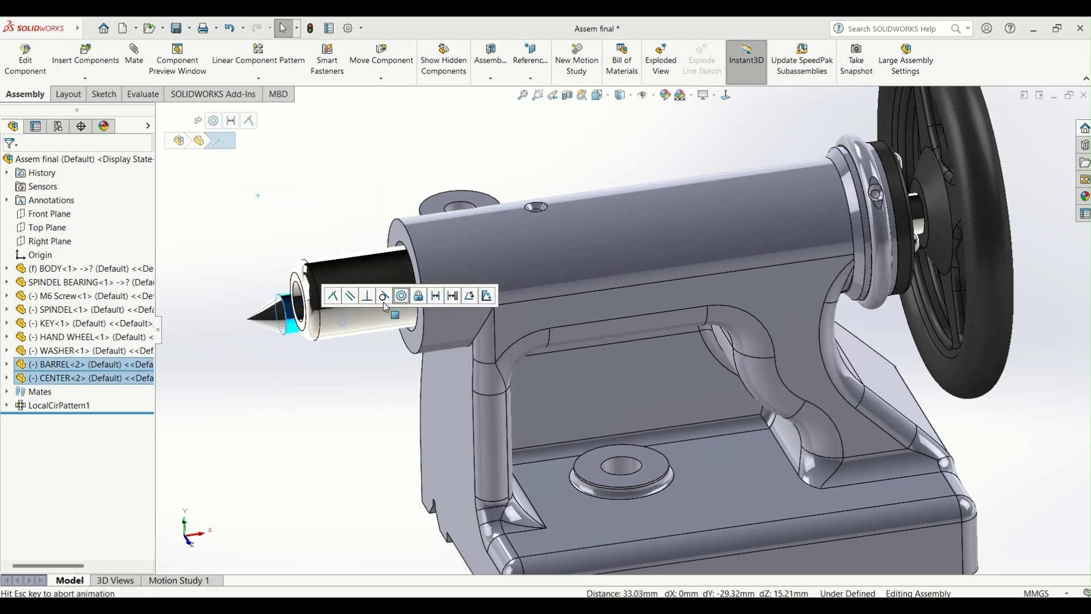
click(360, 350)
Move the center along its axis out of the barrel so its tapered shank is exposed in front.
click(135, 378)
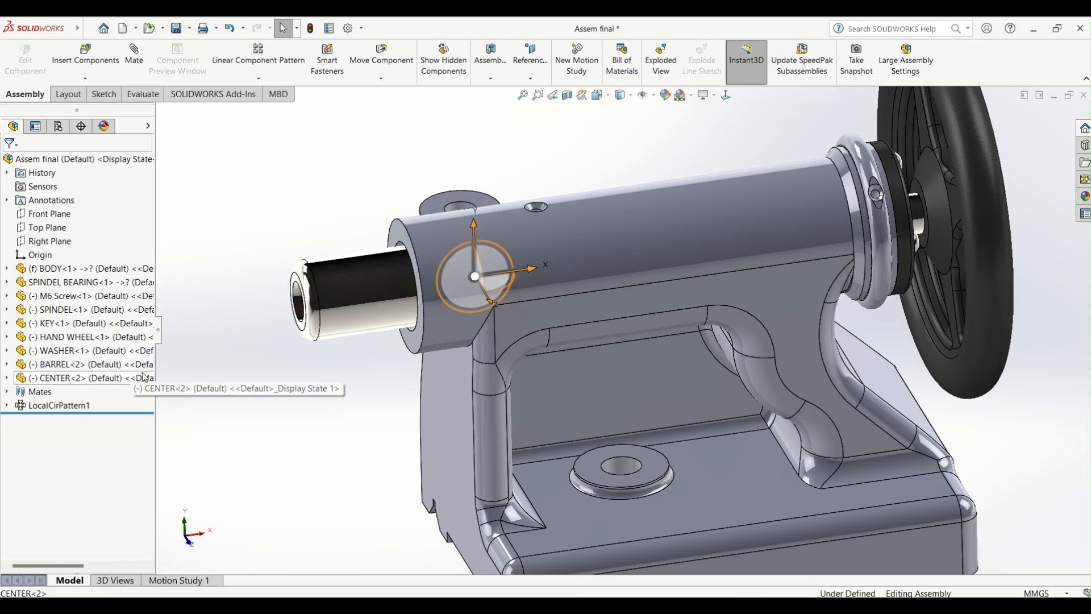
drag(540, 271, 309, 318)
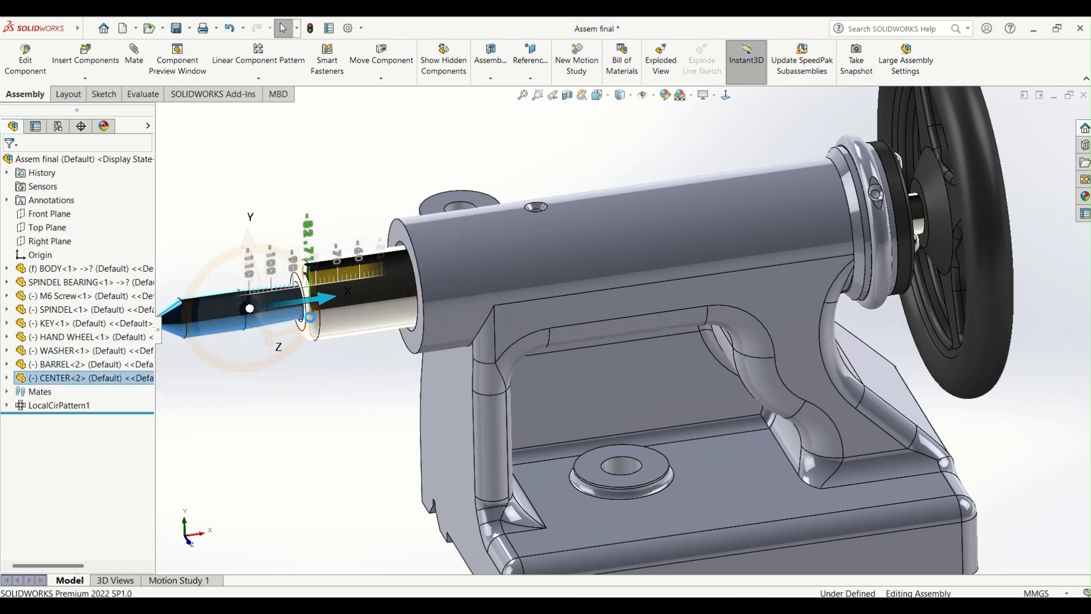
key(f)
Add a coincident mate between the circular edge where the center's taper begins and the barrel's front annular face.
scroll(427, 322, down, 3)
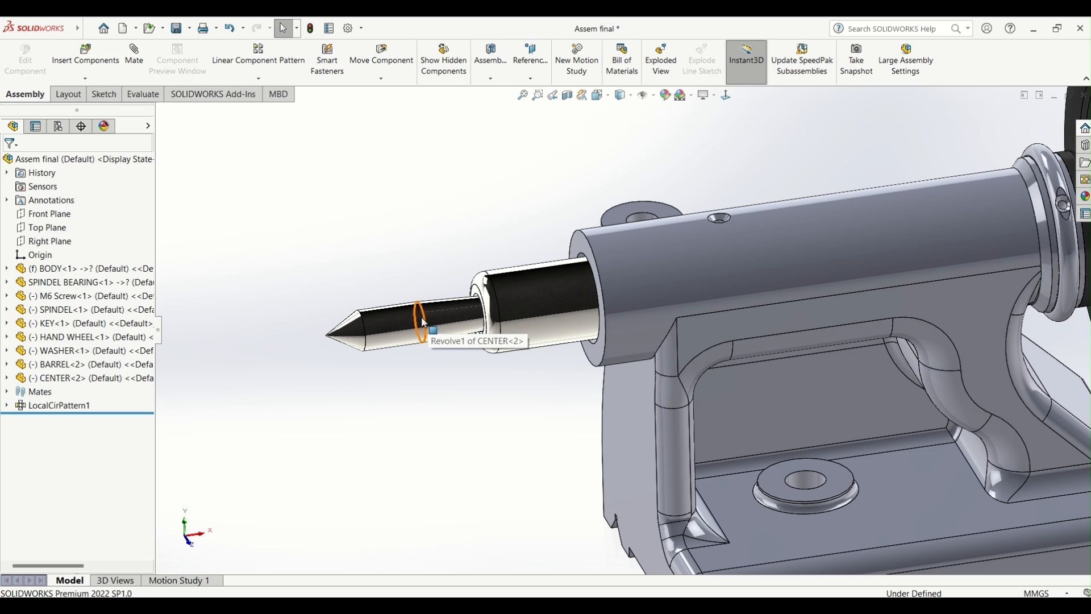
scroll(481, 295, down, 3)
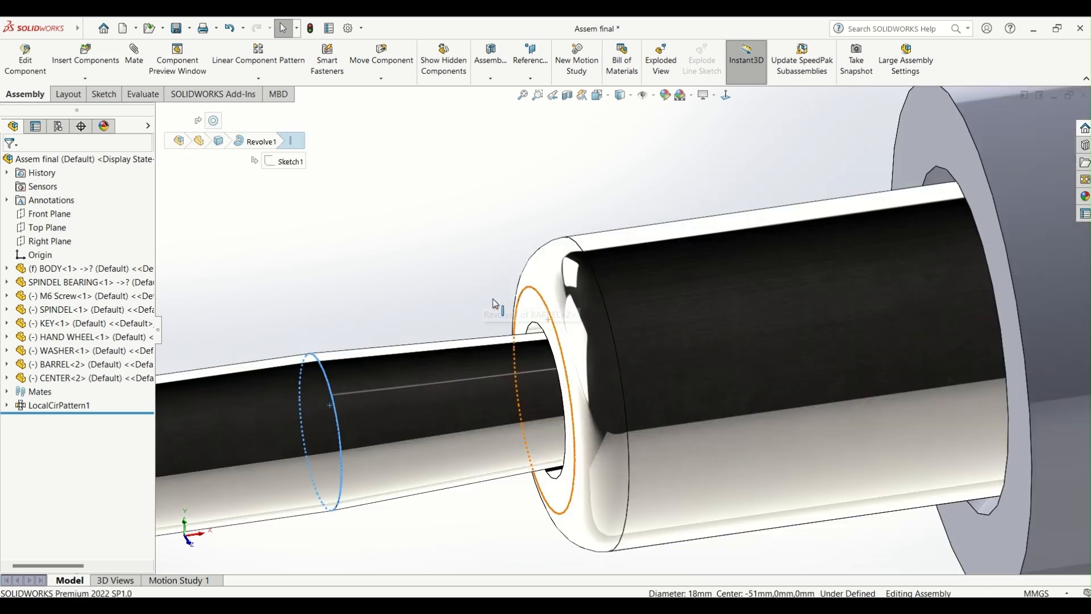
click(532, 316)
click(567, 304)
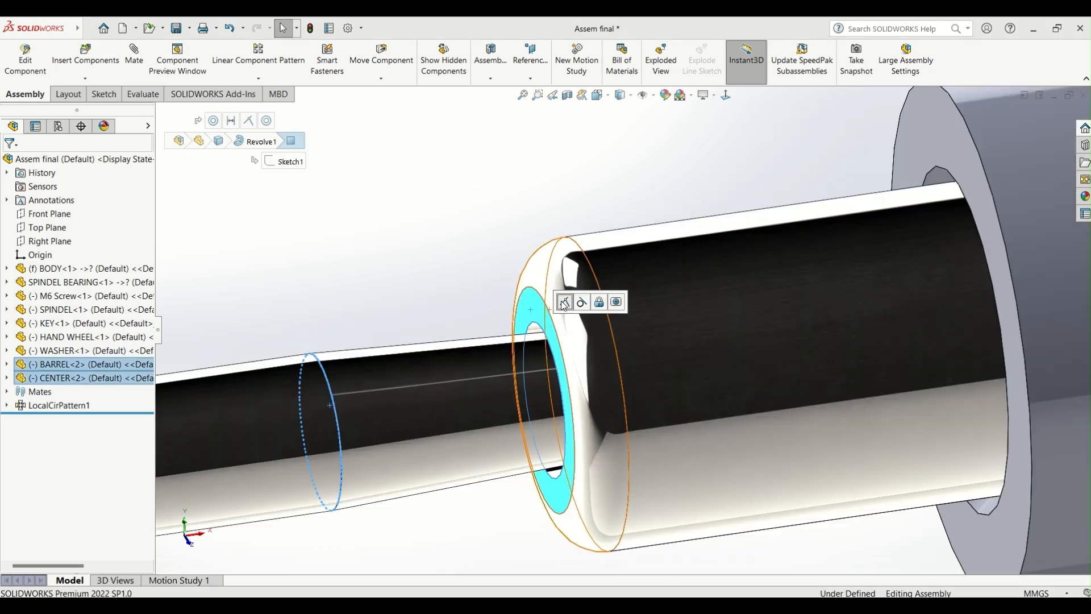
Add a coincident mate between the spindle's Front Plane and the center's Front Plane.
scroll(503, 400, up, 5)
click(509, 385)
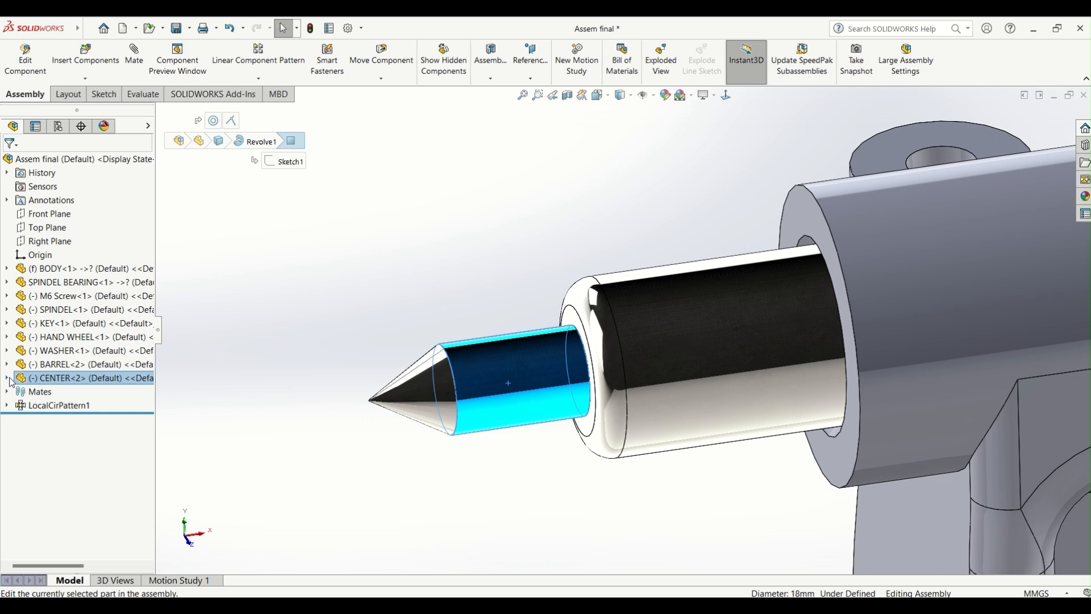
click(7, 378)
click(7, 310)
scroll(57, 341, down, 2)
click(63, 339)
scroll(63, 392, down, 3)
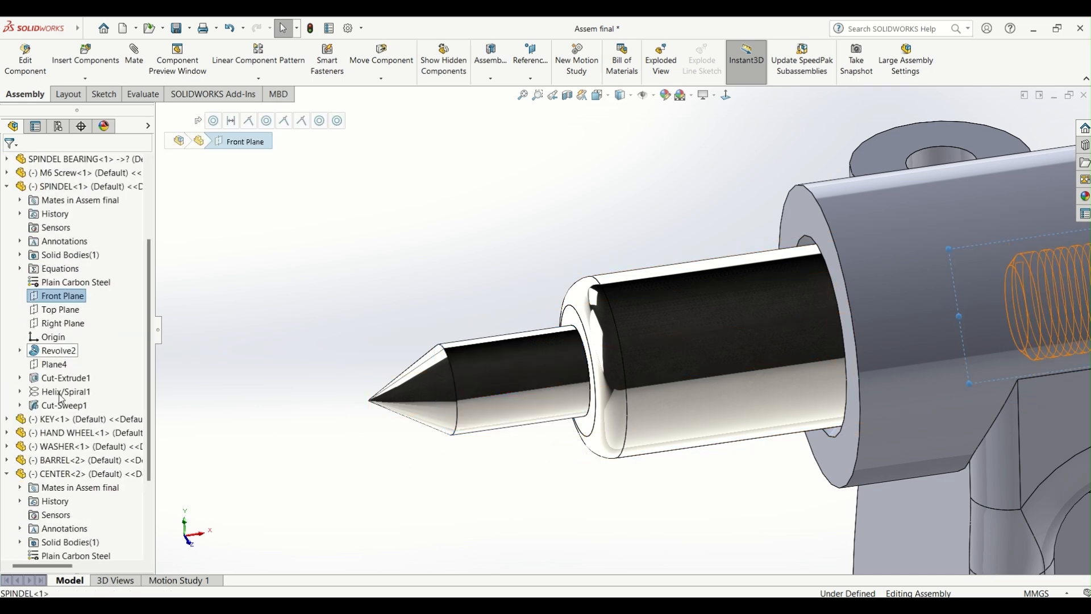
scroll(62, 496, down, 2)
ctrl+click(66, 461)
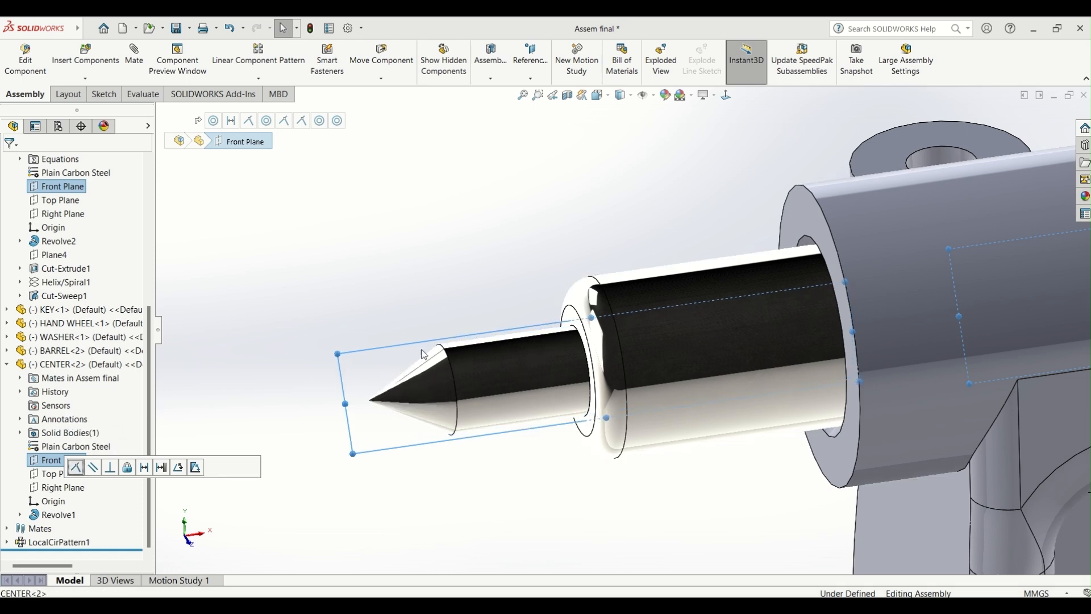
click(423, 351)
Turn the hand wheel and examine how the barrel and center move with it.
scroll(462, 373, up, 10)
scroll(759, 359, down, 2)
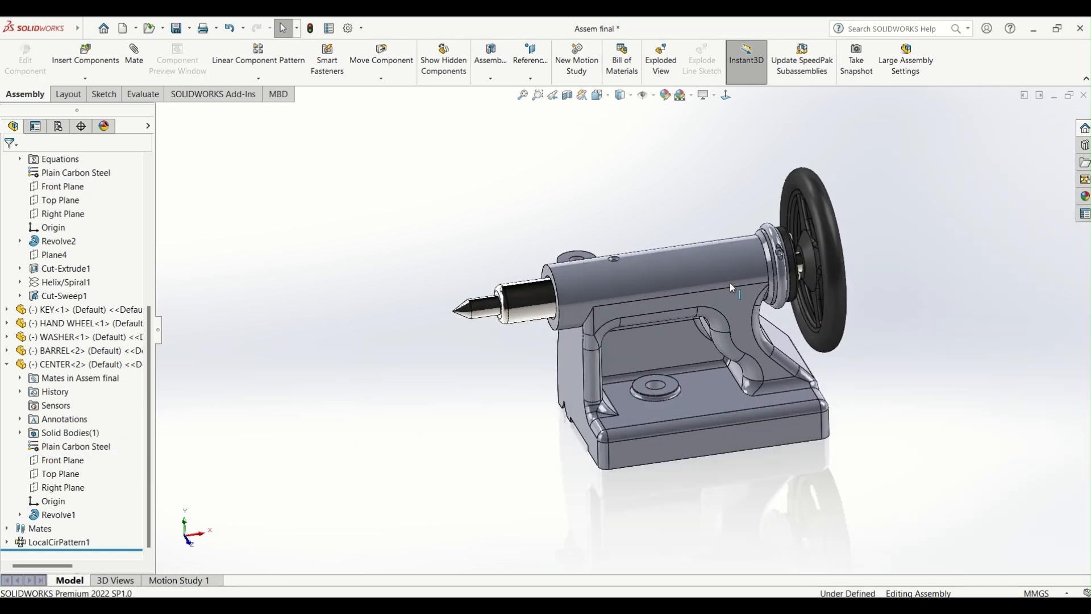
scroll(80, 364, up, 5)
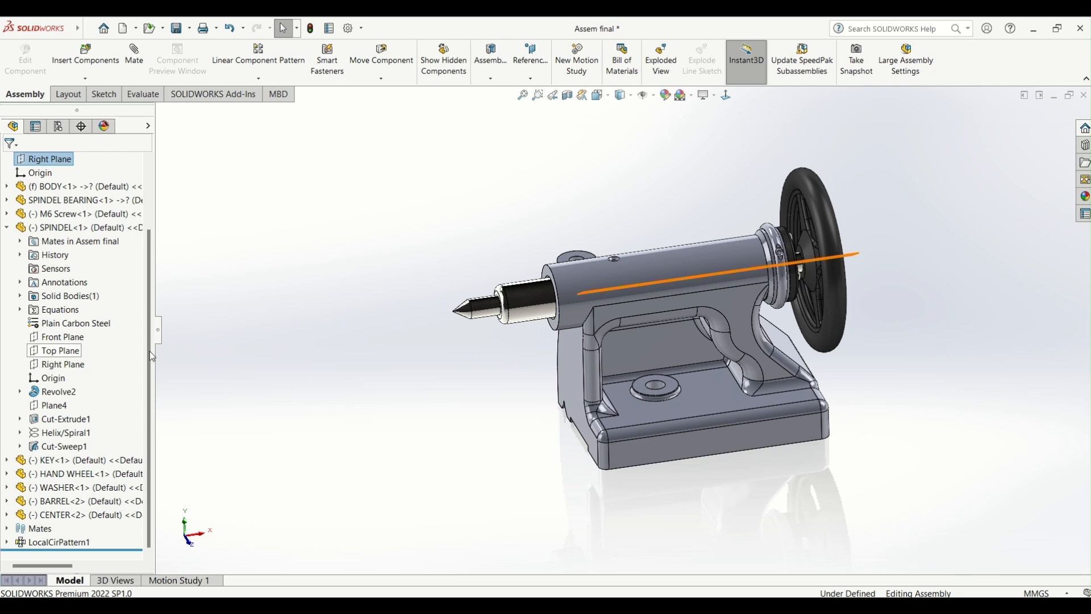
drag(827, 282, 818, 355)
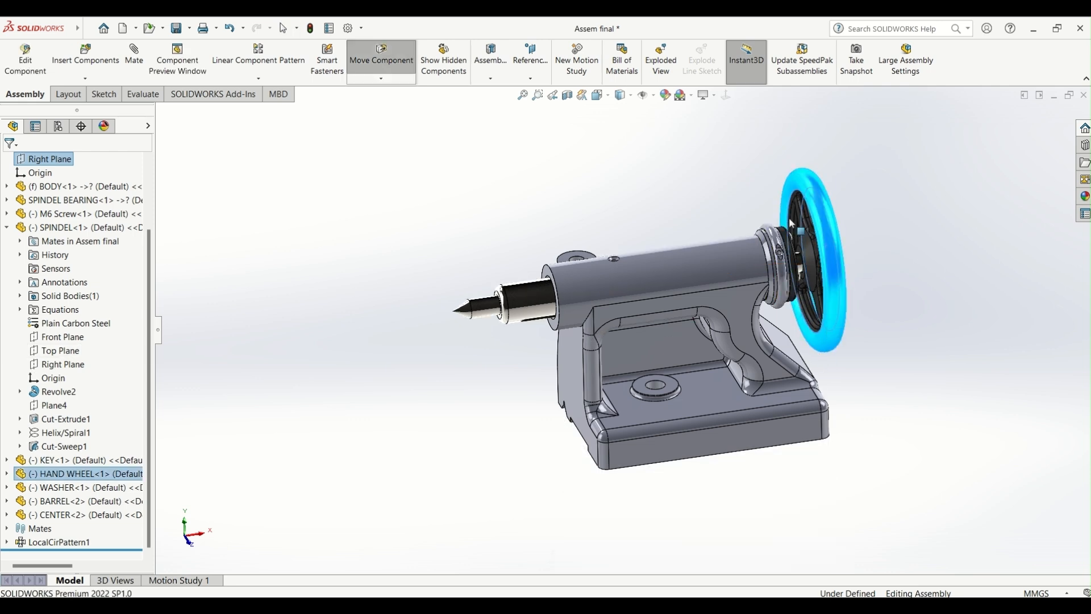
scroll(807, 341, down, 8)
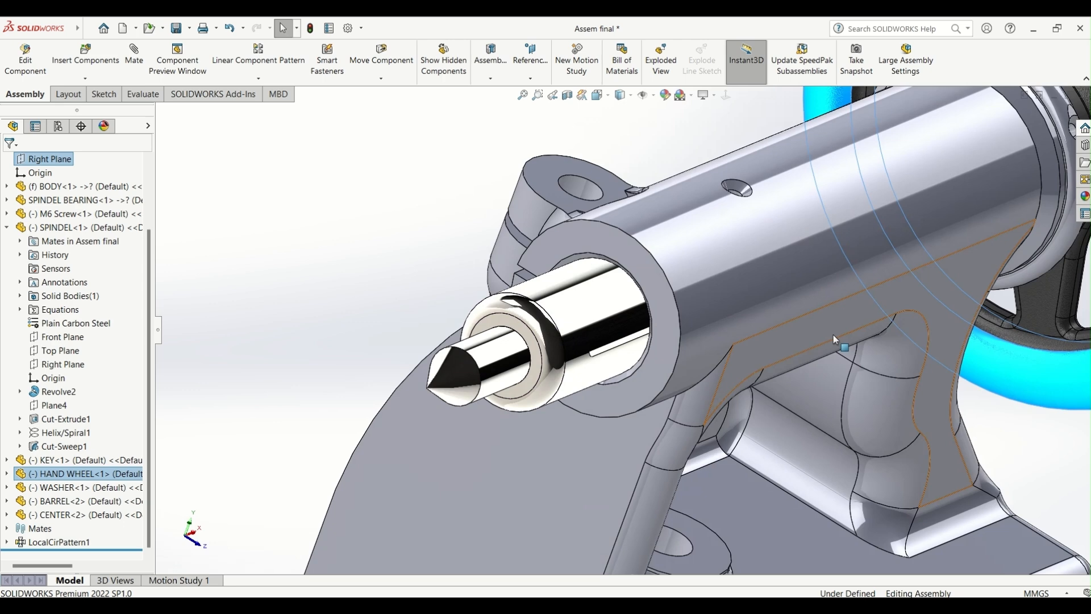
scroll(833, 335, up, 5)
drag(990, 236, 909, 273)
scroll(653, 330, up, 3)
middle_drag(886, 315, 767, 284)
scroll(795, 324, up, 2)
scroll(804, 340, down, 3)
middle_drag(805, 341, 813, 383)
scroll(813, 383, up, 2)
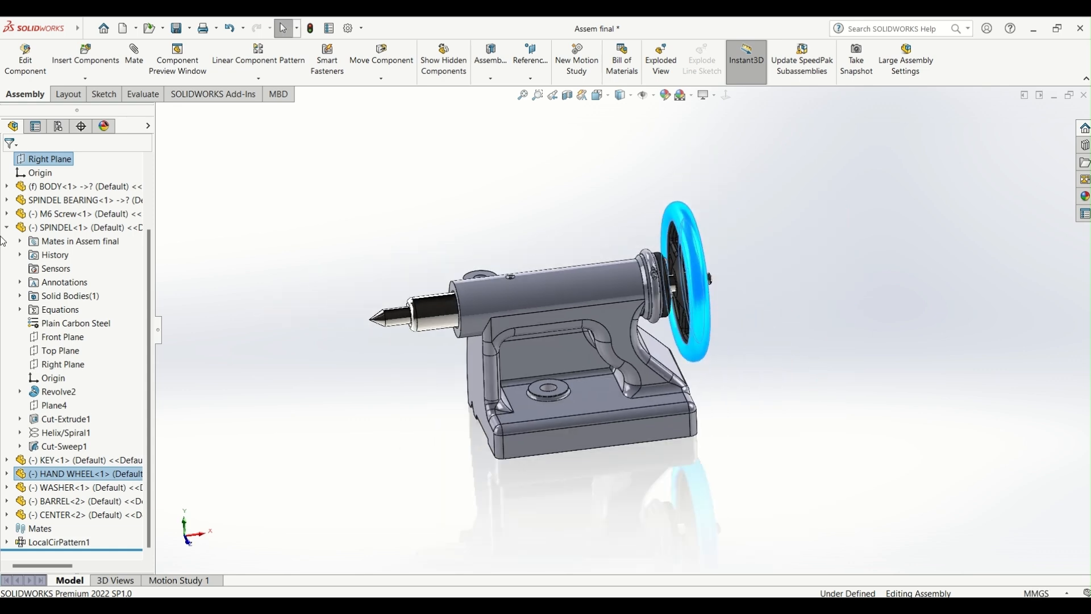
Insert the STUD part and place it above the barrel, beside the body's rear lug.
click(8, 227)
click(88, 28)
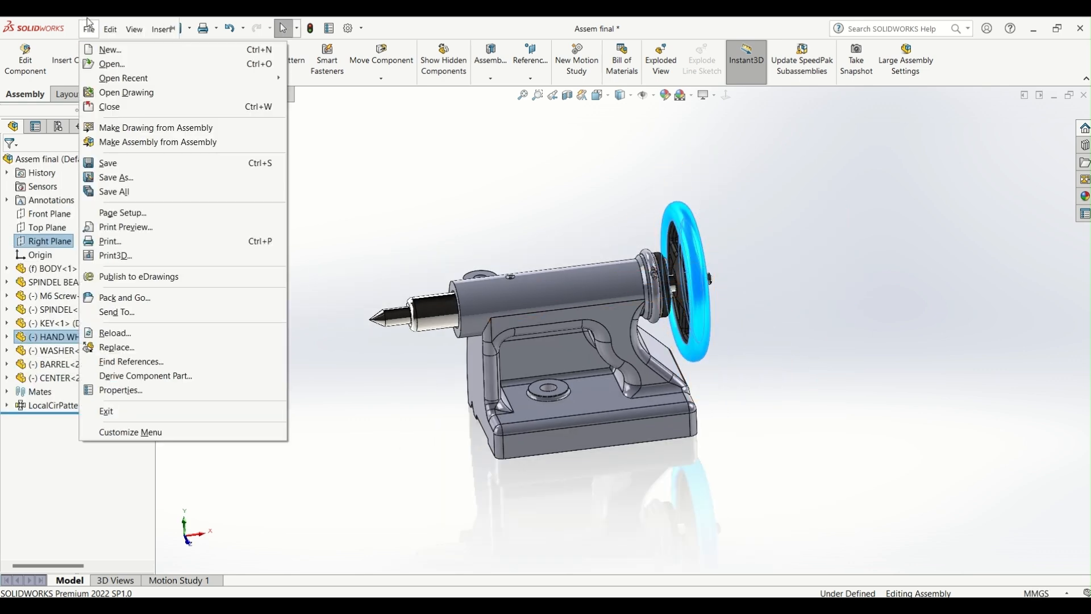
click(55, 64)
click(57, 68)
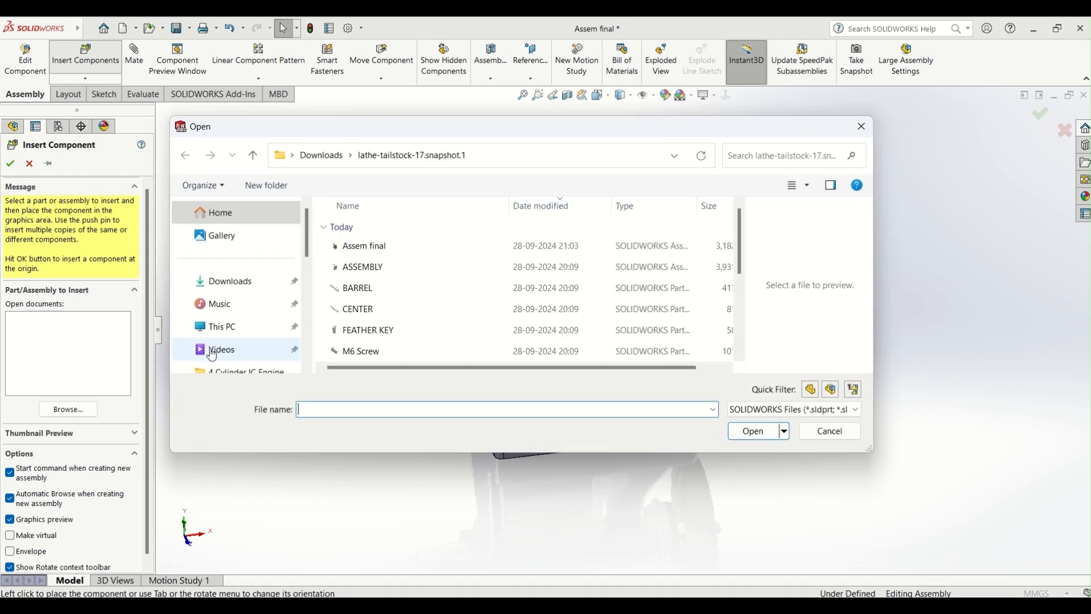
scroll(386, 314, up, 2)
scroll(386, 315, down, 3)
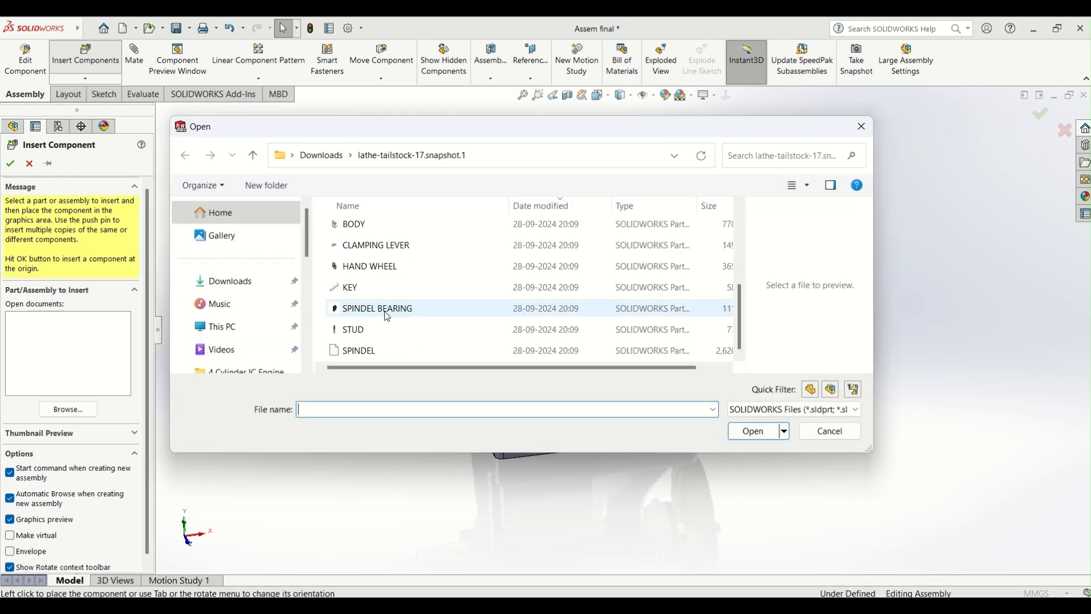
click(449, 328)
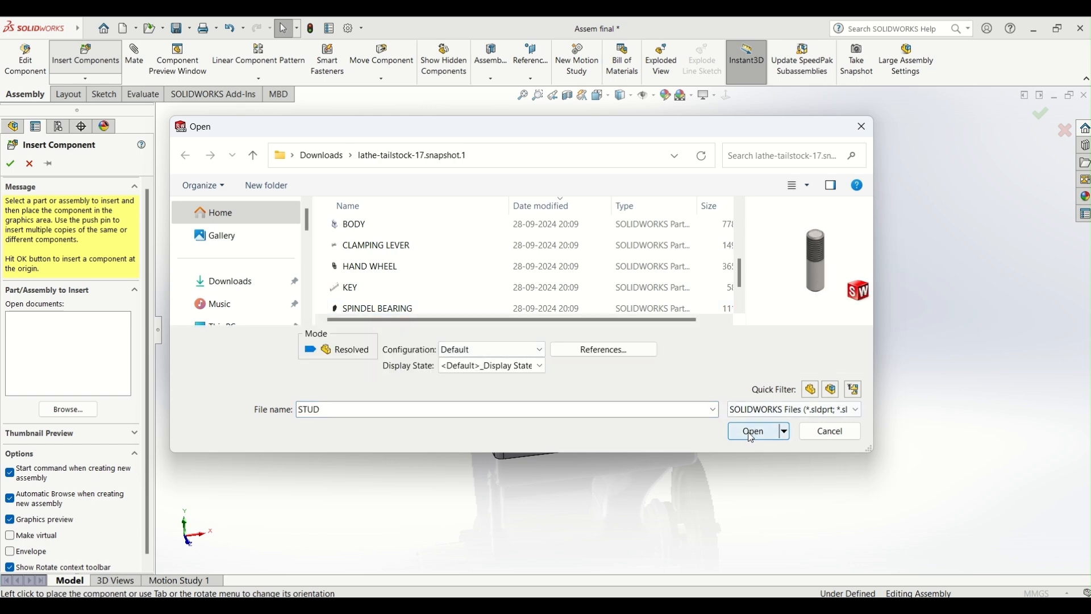
click(754, 432)
click(414, 276)
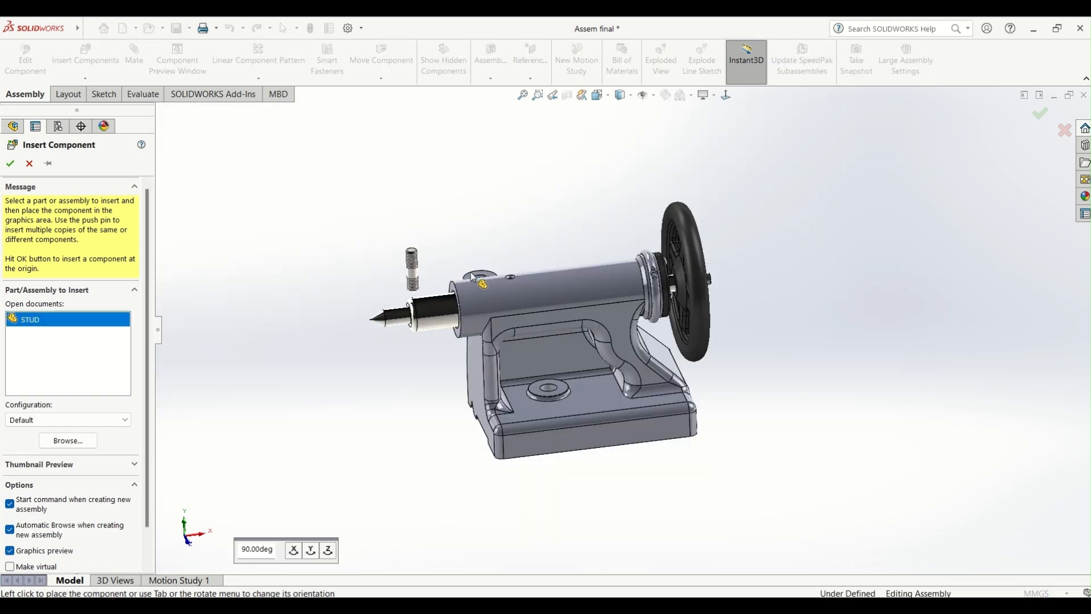
Add a concentric mate between the stud's cylindrical face and the hole in the body's rear lug.
scroll(438, 273, down, 8)
click(317, 286)
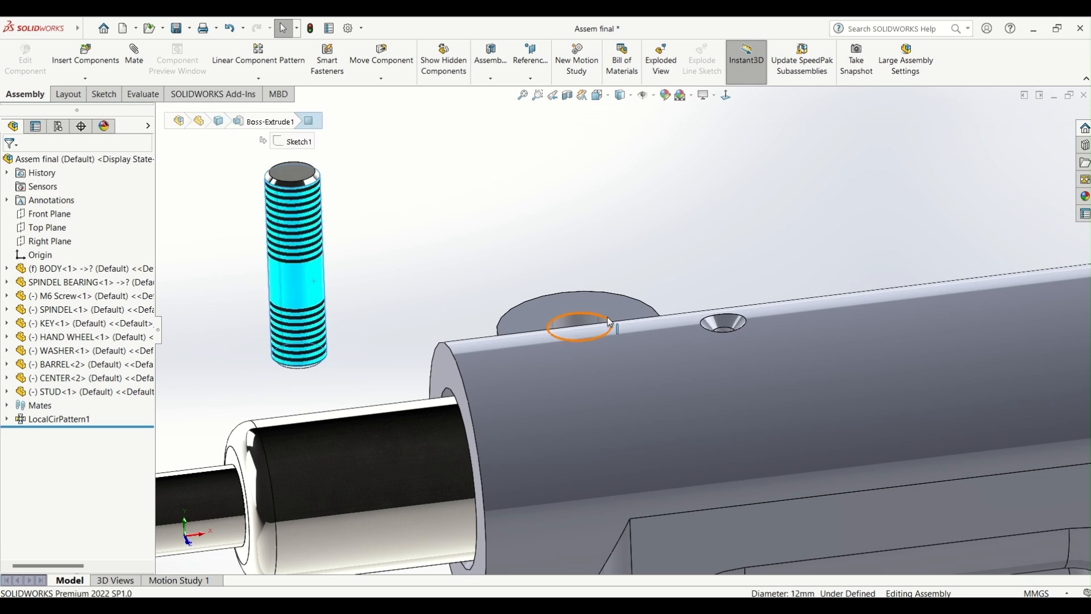
scroll(575, 325, down, 2)
ctrl+click(574, 325)
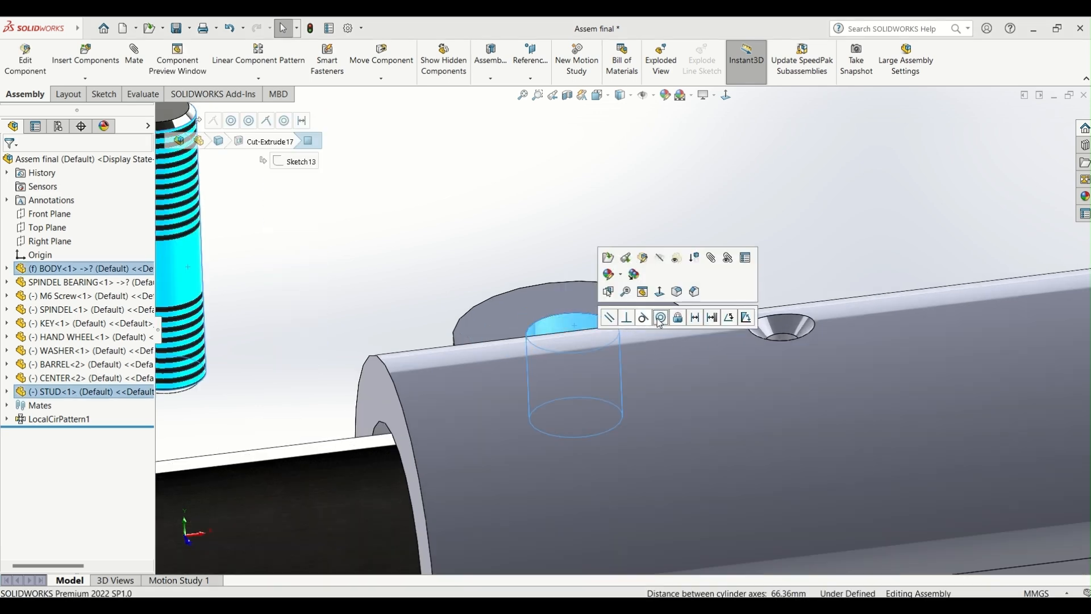
click(658, 320)
Move the stud up along its axis until it is clear above the lug hole.
scroll(607, 256, up, 4)
middle_drag(622, 241, 736, 241)
drag(595, 290, 587, 212)
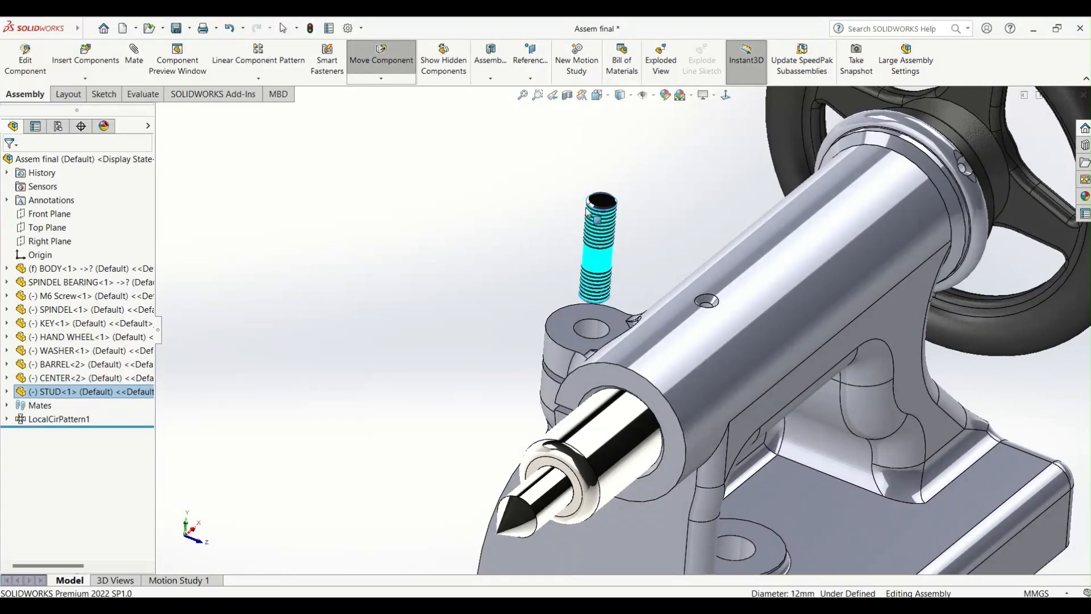
Add a coincident mate between the stud and the body's rear lug to seat the stud in its hole.
scroll(591, 309, down, 5)
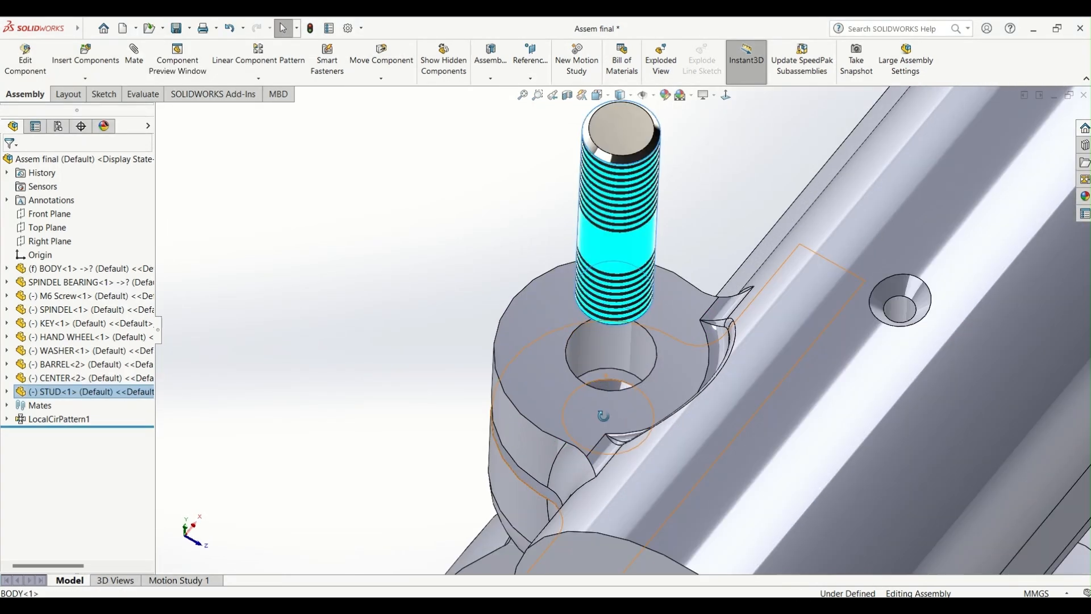
ctrl+click(642, 316)
click(677, 309)
scroll(682, 296, up, 5)
middle_drag(681, 295, 717, 225)
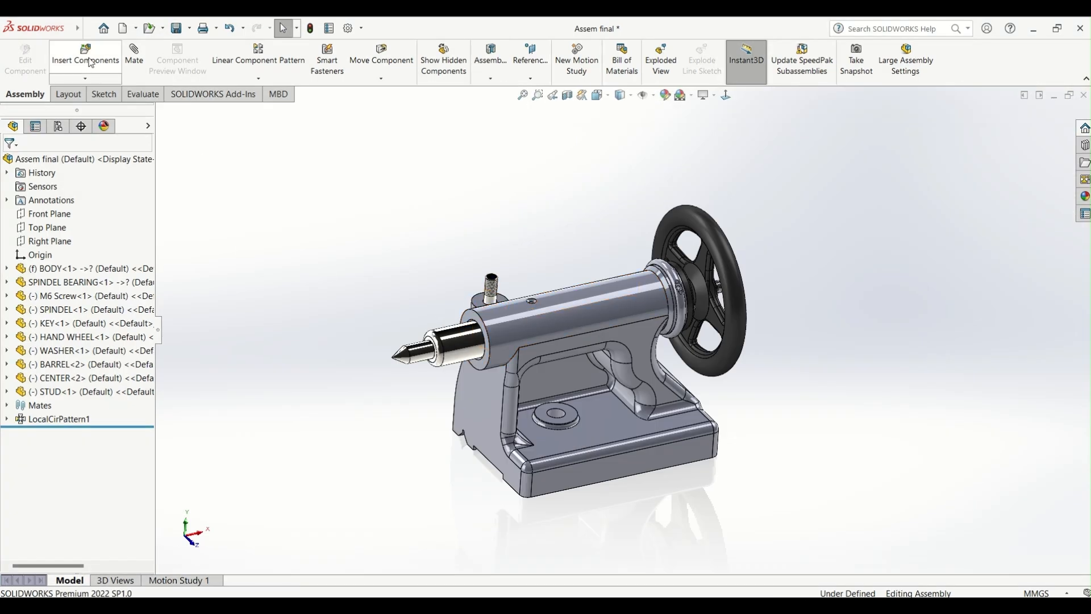
Insert the CLAMPING LEVER part and place it above the barrel, near the stud.
click(90, 61)
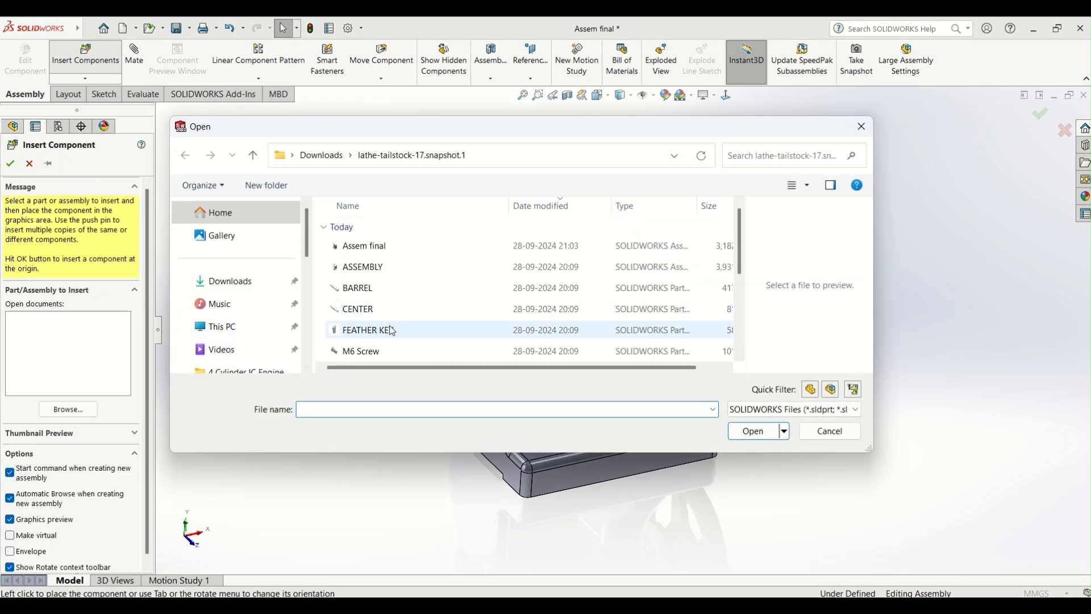
scroll(392, 330, down, 3)
click(409, 245)
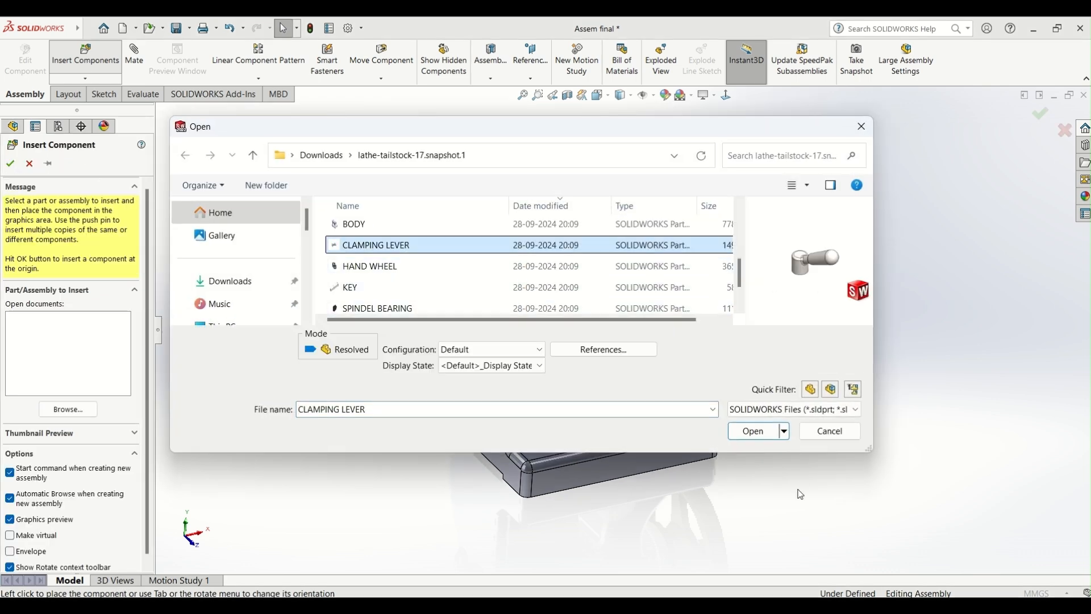
click(749, 432)
scroll(637, 267, down, 3)
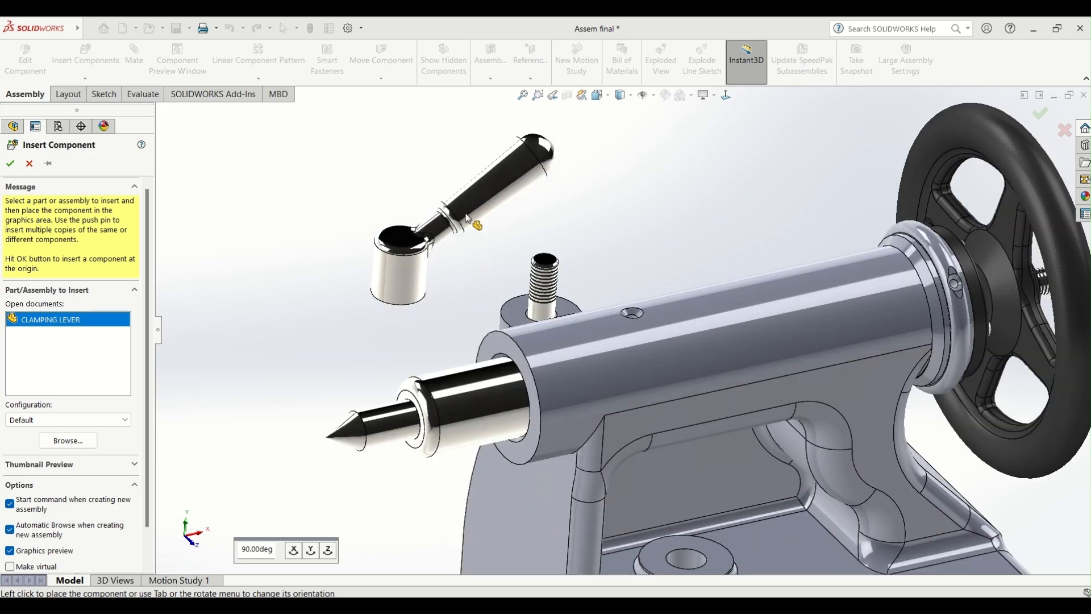
click(641, 271)
scroll(542, 322, down, 4)
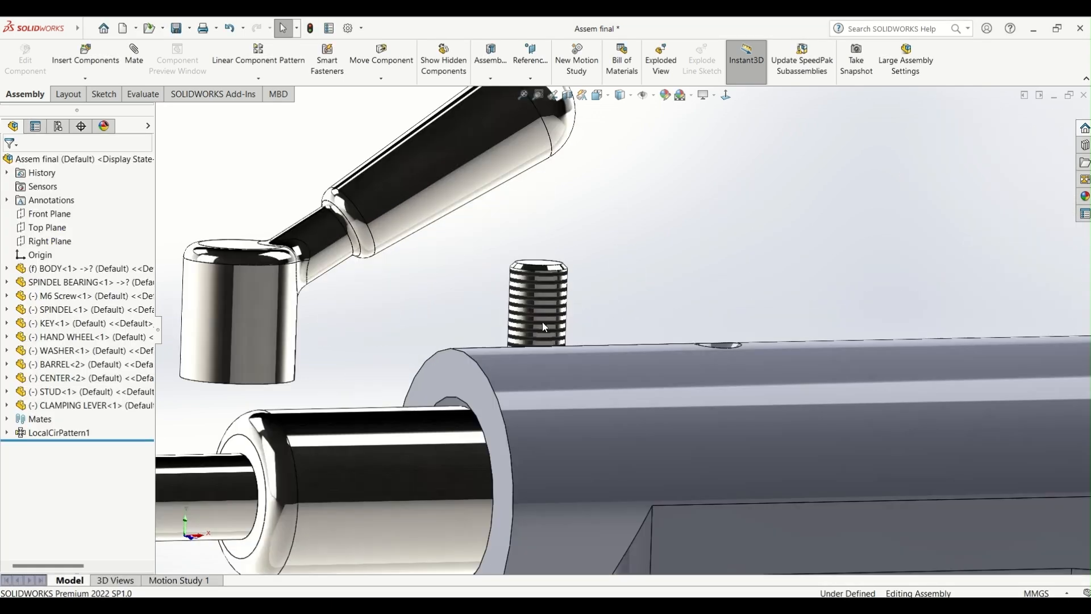
scroll(541, 365, down, 1)
click(528, 364)
scroll(526, 364, up, 4)
middle_drag(524, 362, 663, 452)
scroll(521, 281, down, 3)
ctrl+click(529, 283)
key(Escape)
Add a concentric mate between the stud's cylindrical face and the cylindrical outer face of the clamping lever's hub.
scroll(767, 392, down, 3)
click(779, 407)
scroll(697, 373, up, 3)
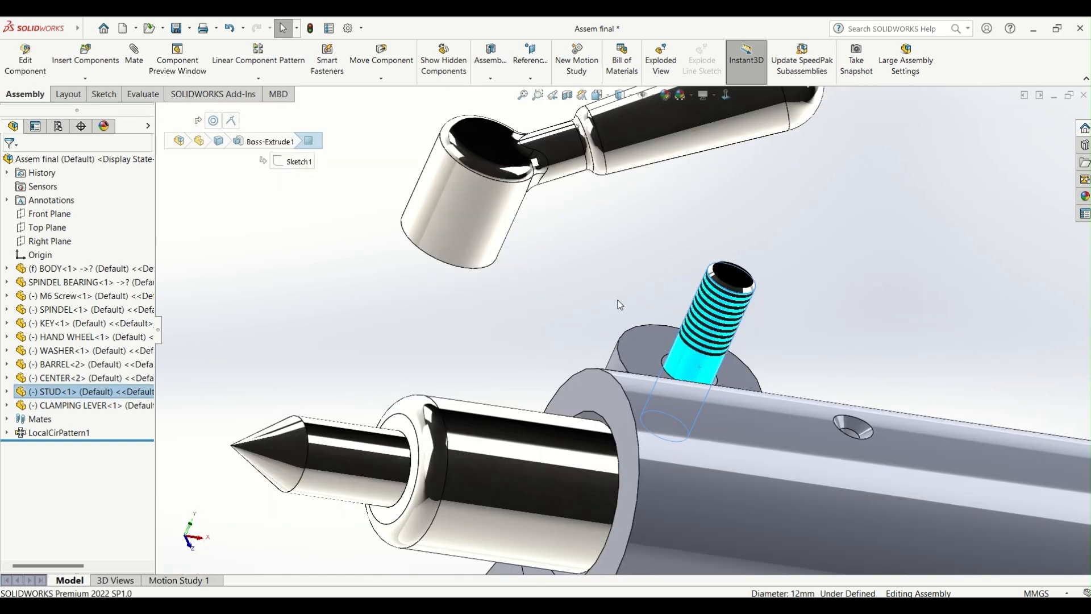
ctrl+click(486, 210)
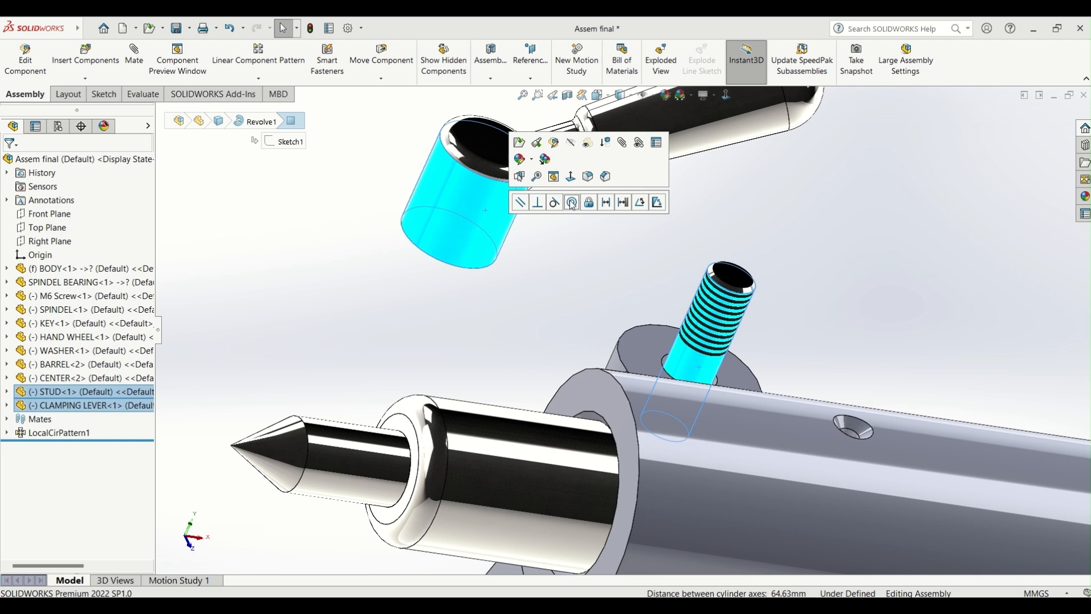
click(721, 203)
Raise the clamping lever along the stud's axis until its hub is clear above the threaded end.
scroll(817, 363, up, 7)
drag(717, 310, 701, 228)
scroll(659, 320, down, 3)
middle_drag(650, 329, 742, 232)
scroll(659, 349, down, 8)
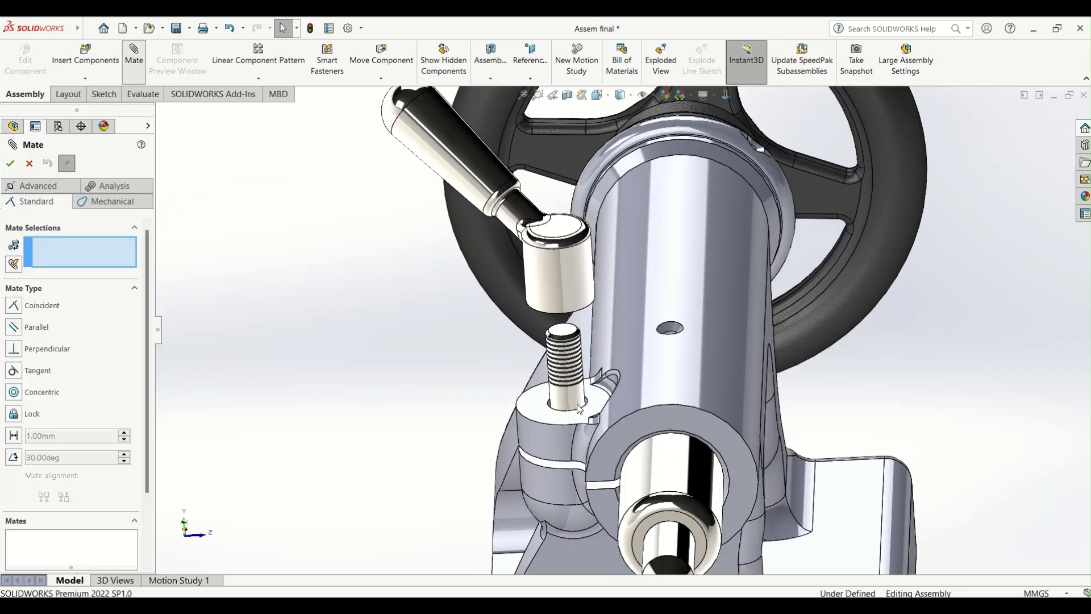
Add a 10 mm distance mate between the rear lug's top face and the underside of the clamping lever's hub.
scroll(568, 400, down, 5)
click(566, 368)
scroll(568, 366, up, 6)
middle_drag(594, 335, 618, 269)
scroll(620, 270, down, 8)
click(672, 283)
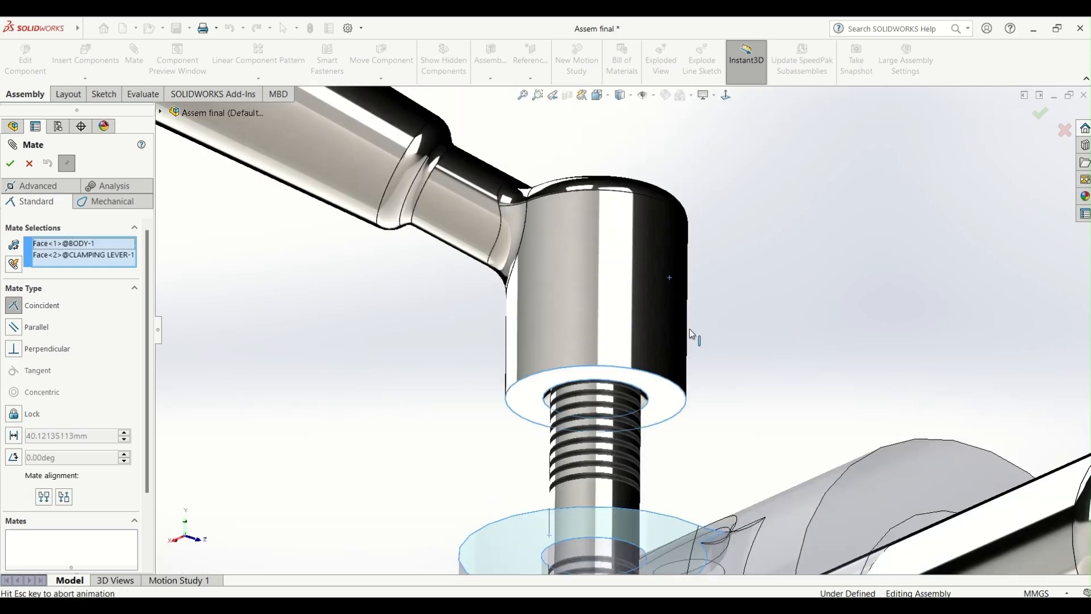
scroll(625, 363, up, 2)
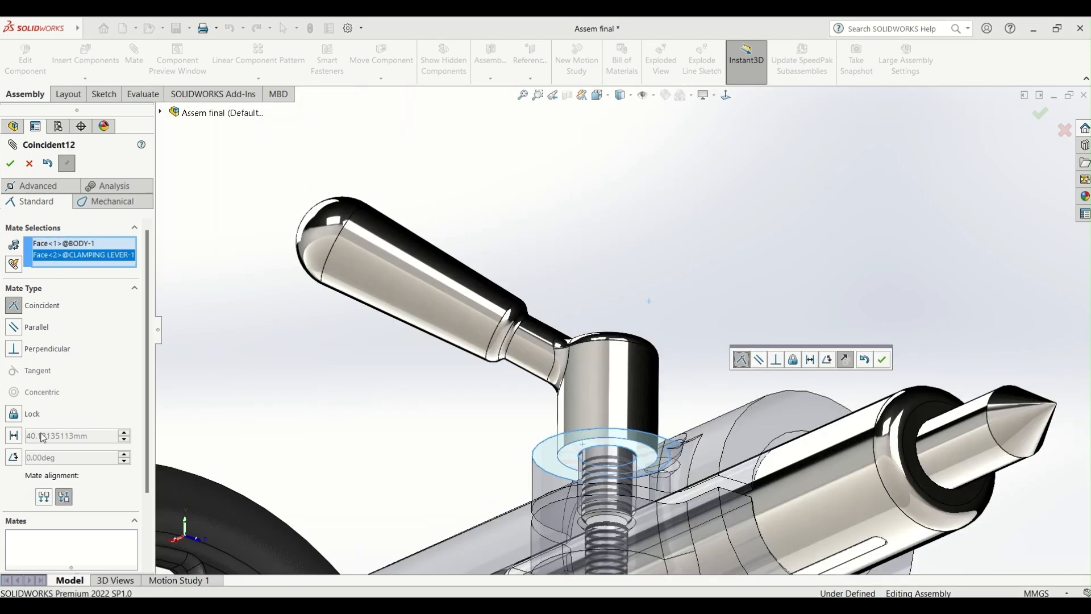
click(12, 435)
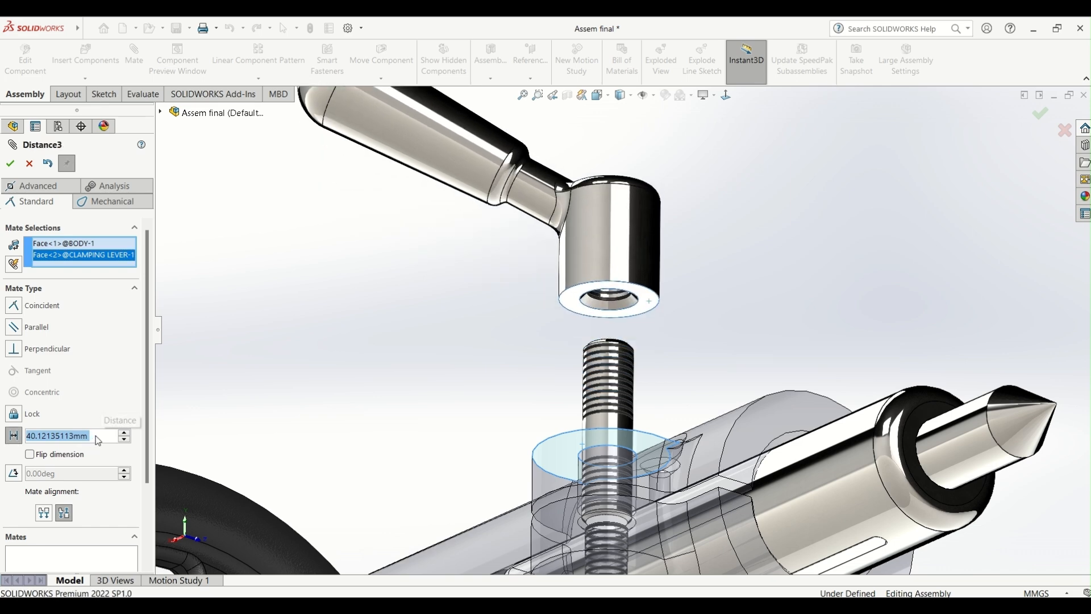
text(10)
key(Return)
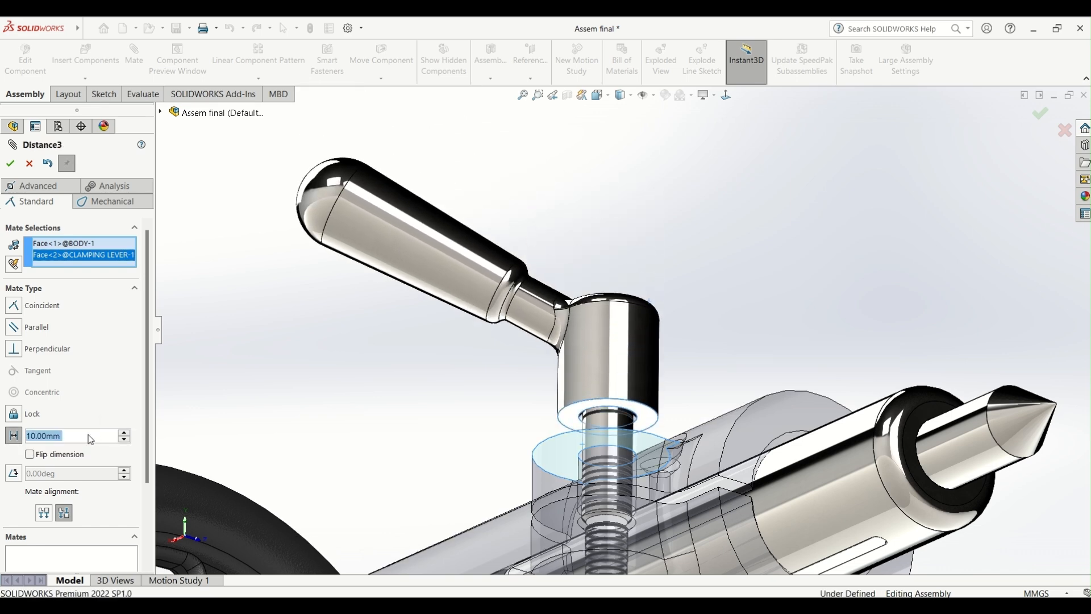
scroll(709, 325, up, 4)
middle_drag(671, 337, 568, 402)
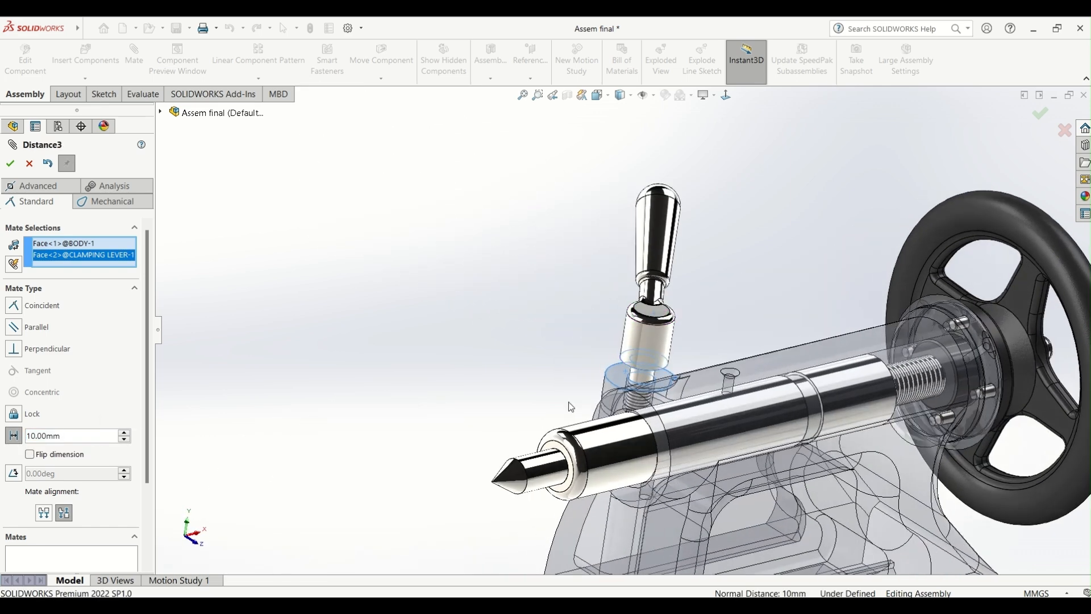
scroll(568, 401, up, 3)
click(10, 164)
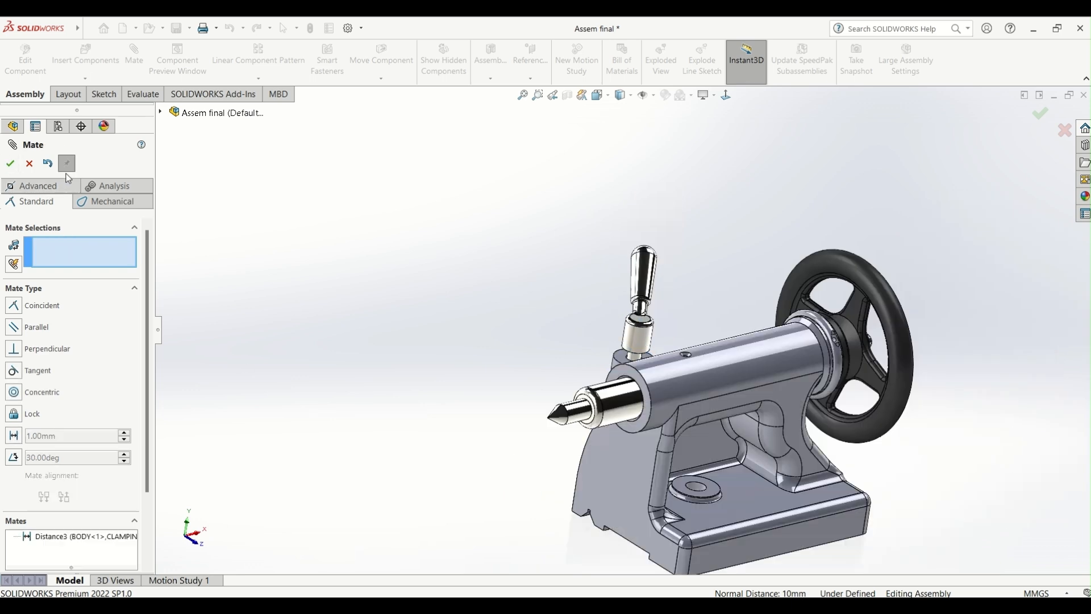
click(29, 164)
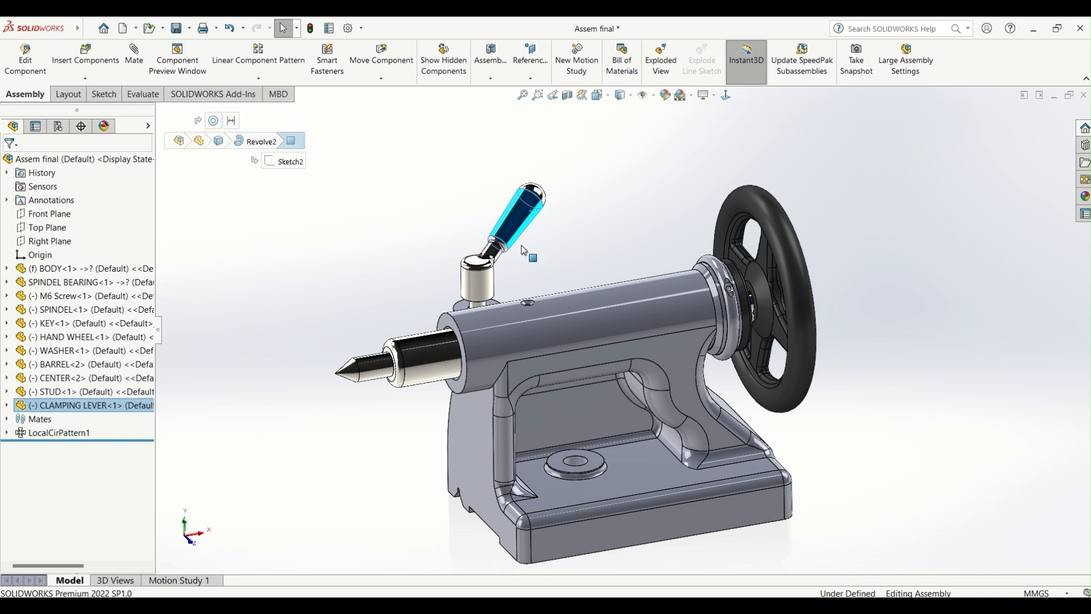
Swing the clamping lever about the stud to check its rotation and examine the assembled tailstock from several sides.
drag(522, 246, 528, 286)
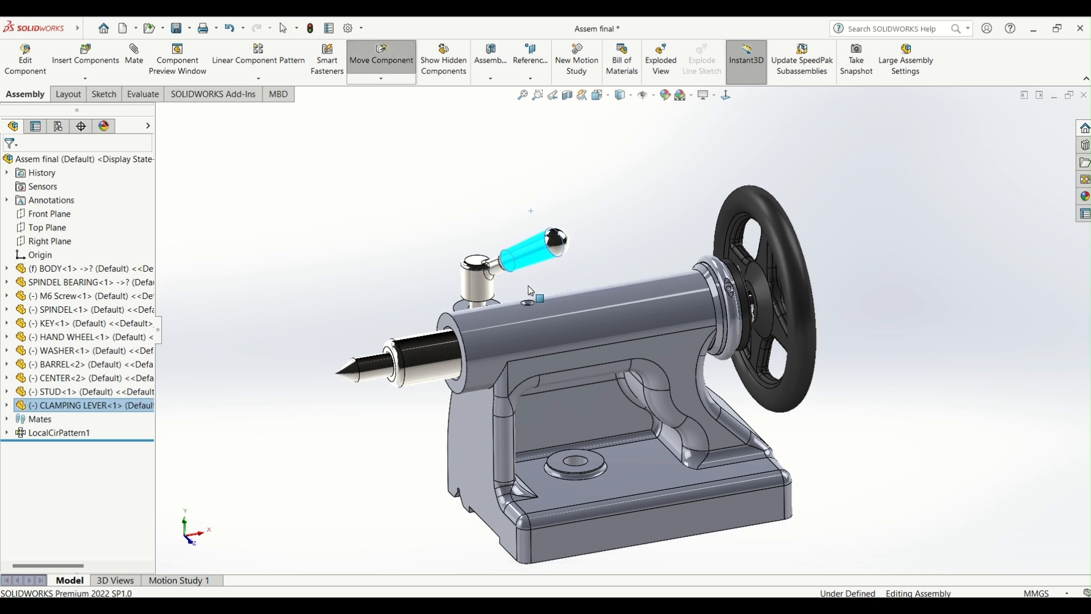
mouse_move(543, 234)
mouse_down()
mouse_move(532, 263)
mouse_move(541, 239)
mouse_up()
click(423, 196)
click(413, 181)
scroll(624, 329, up, 3)
scroll(730, 364, down, 2)
middle_drag(670, 364, 527, 359)
scroll(529, 359, down, 2)
scroll(616, 328, up, 2)
scroll(628, 321, down, 1)
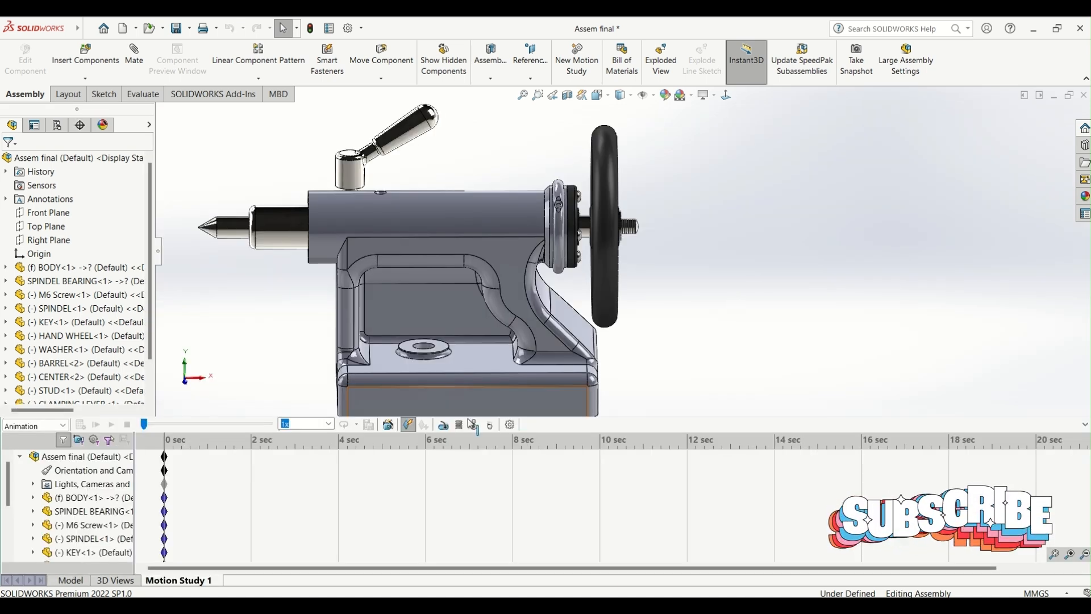
Add a constant-speed rotary motor to the spindle's cylindrical face beside the hand wheel in Motion Study 1.
click(444, 427)
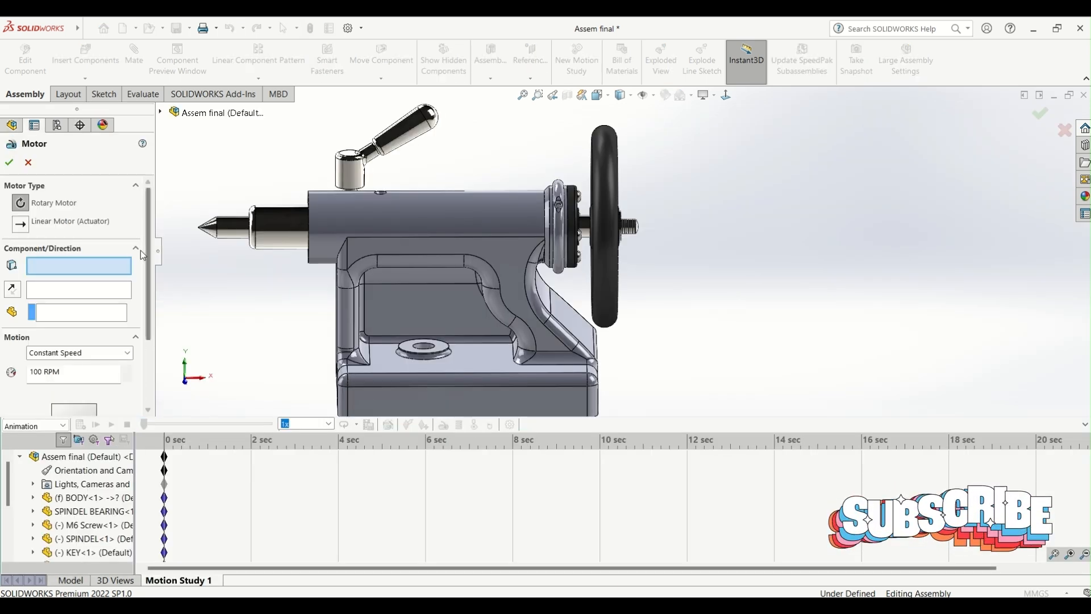
scroll(570, 233, down, 5)
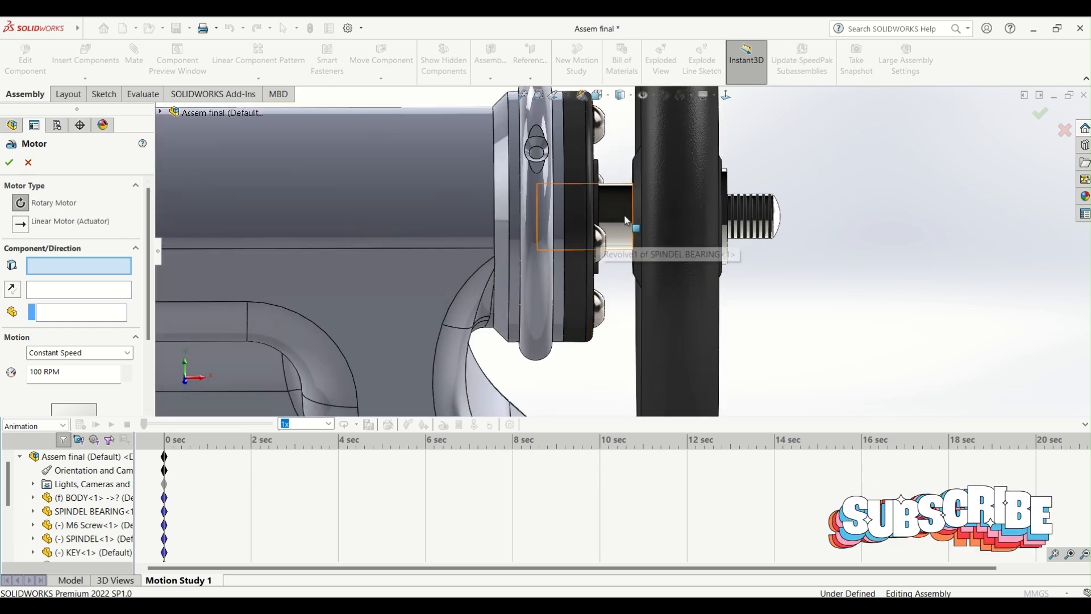
click(626, 244)
scroll(625, 250, up, 5)
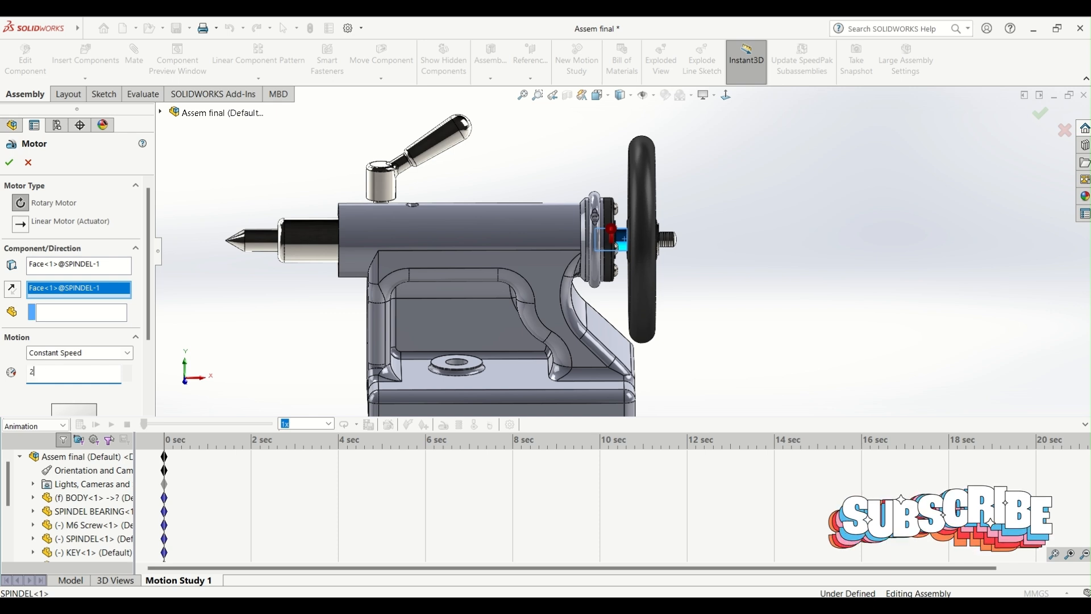
click(9, 163)
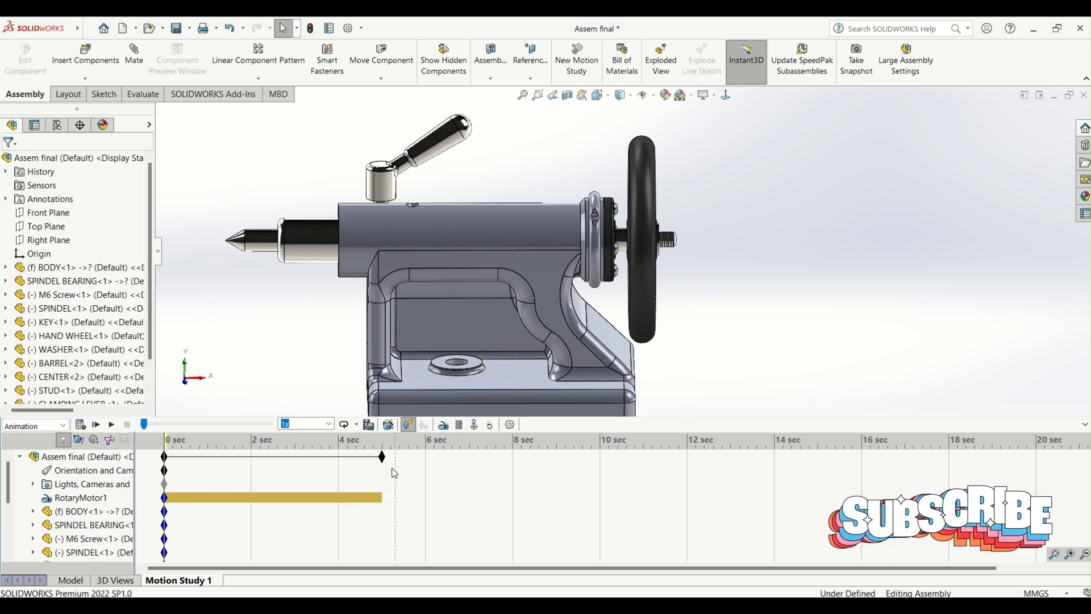
Extend the motion study's duration to 10 seconds and set its playback mode to Loop.
drag(602, 492, 601, 492)
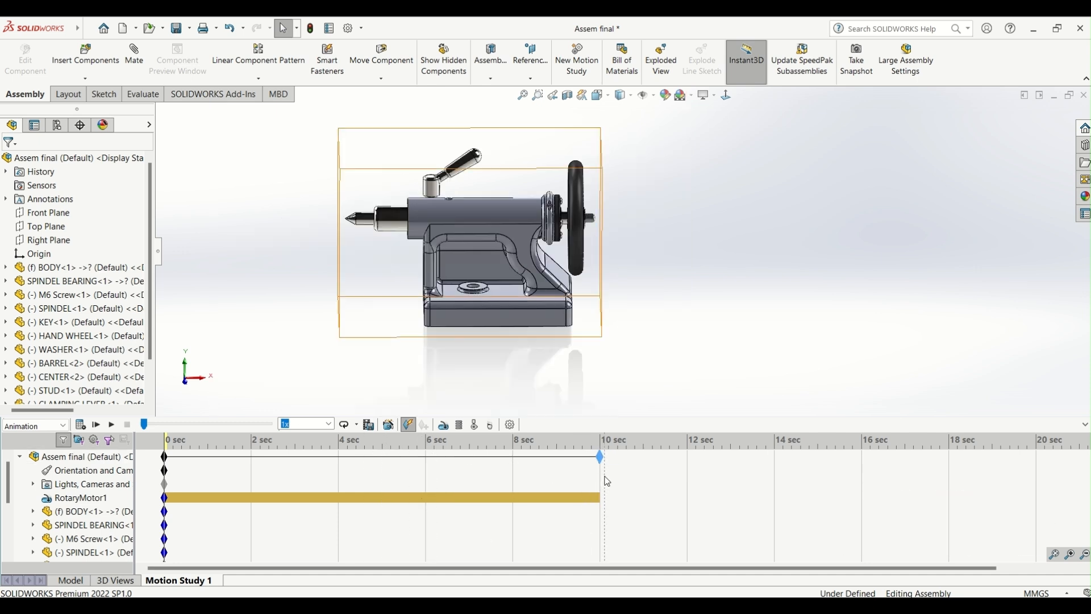
click(356, 426)
click(366, 457)
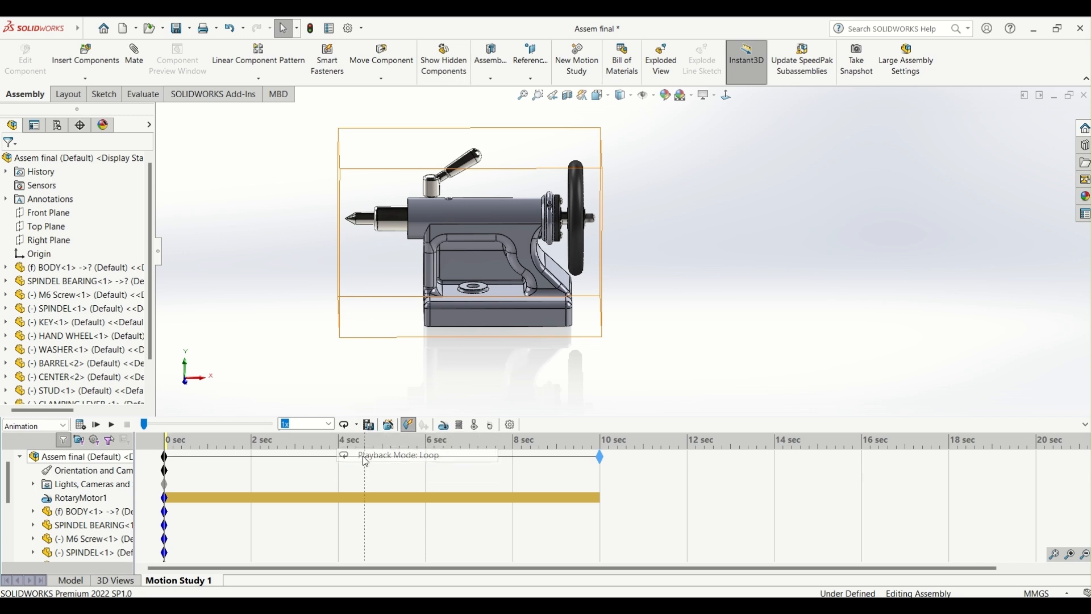
Calculate the motion study to simulate the motor-driven tailstock.
click(81, 425)
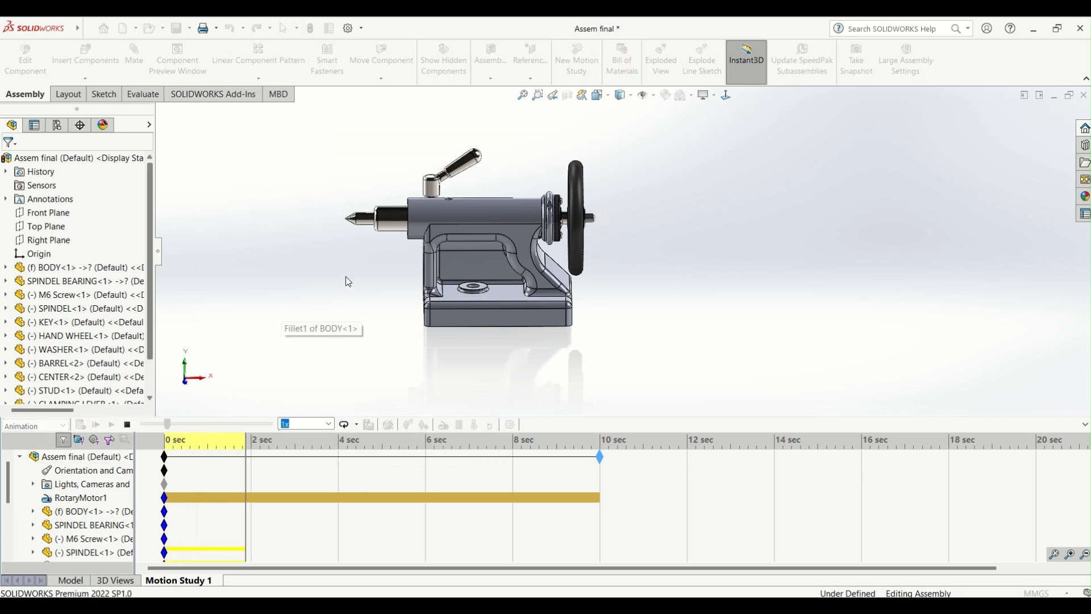
scroll(642, 245, down, 3)
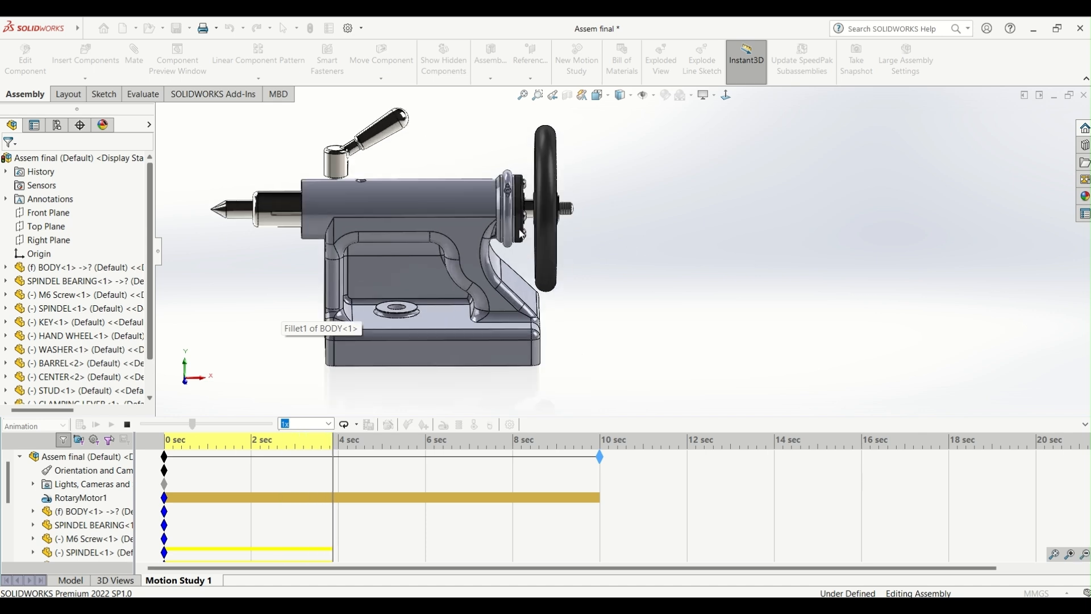